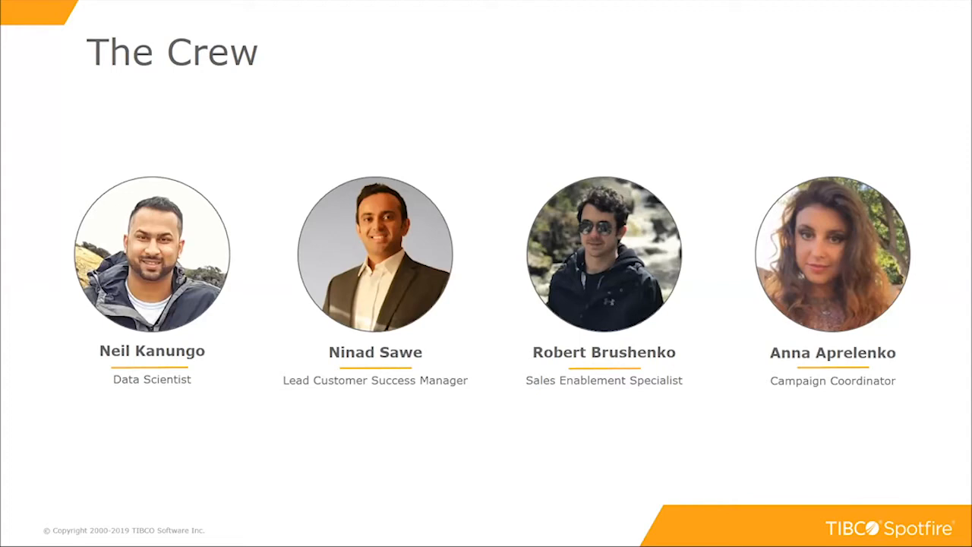
Step: Advance the slideshow to the 'Connect and Analyze Streaming Data in Spotfire X' title slide
key(Right)
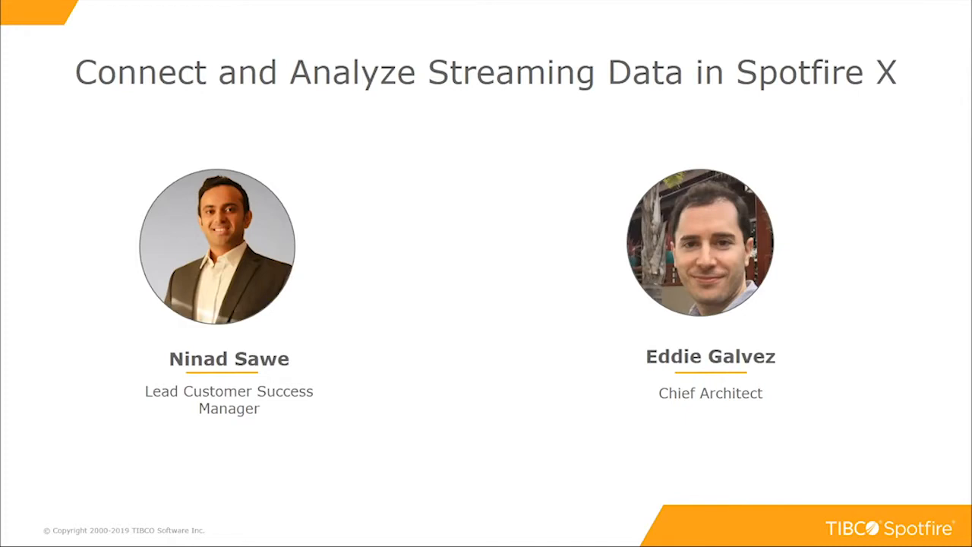
Step: Advance past the speaker slide to bring up the live CarData race dashboard
key(Right)
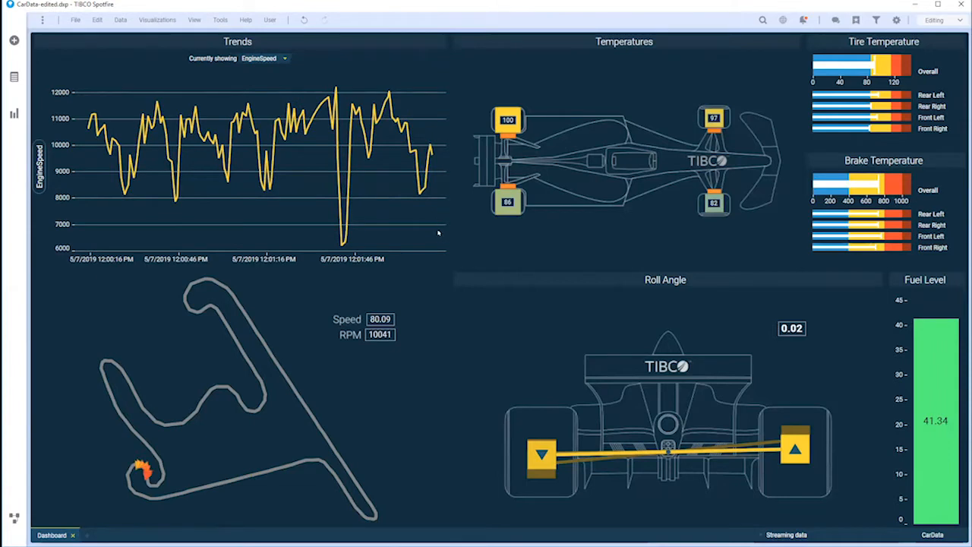
click(286, 59)
click(270, 85)
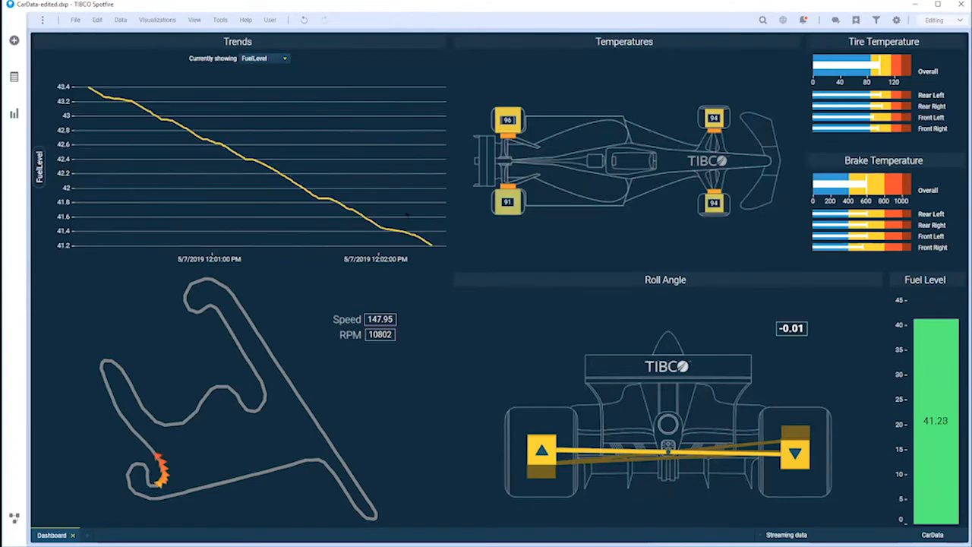
click(275, 58)
click(264, 94)
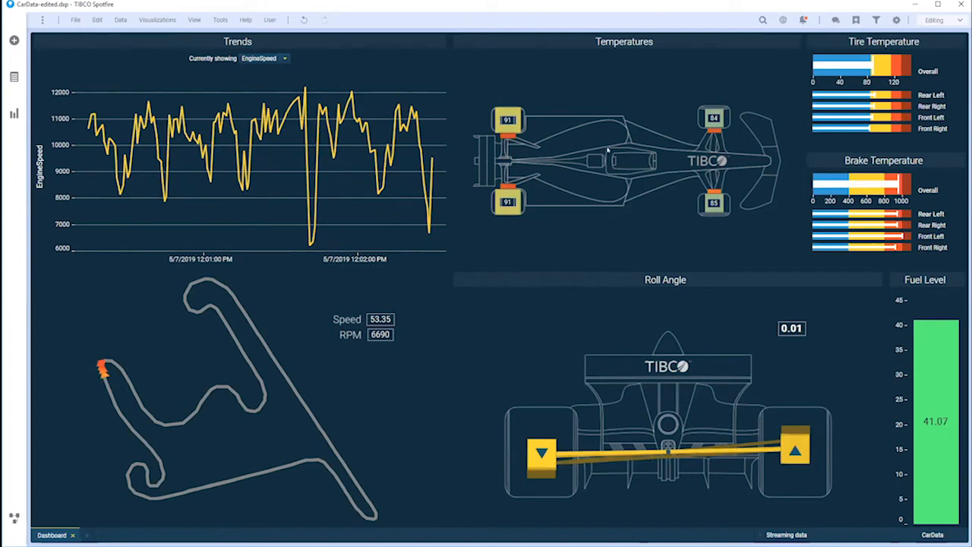
right_click(647, 449)
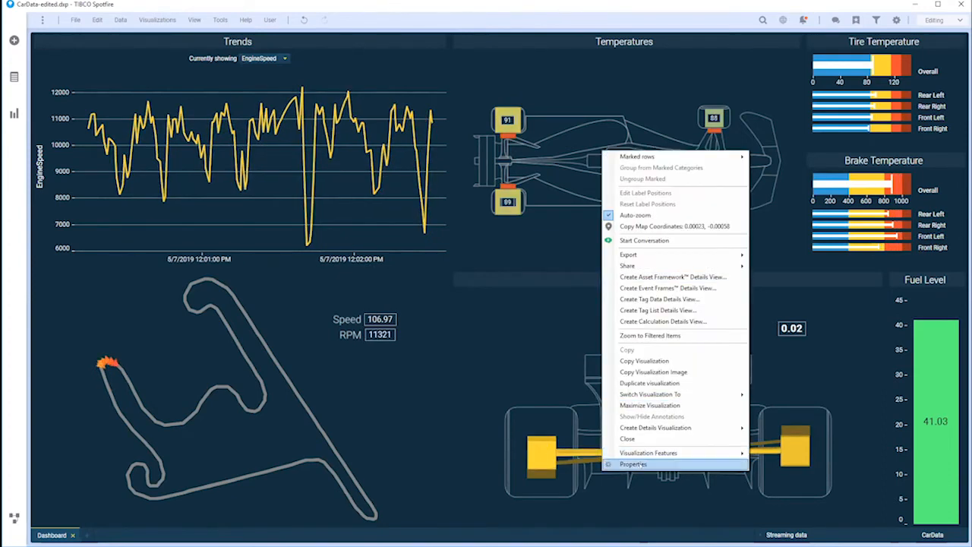
Step: Review the Temperatures map's layers in its Properties dialog, then close it
click(634, 464)
click(353, 212)
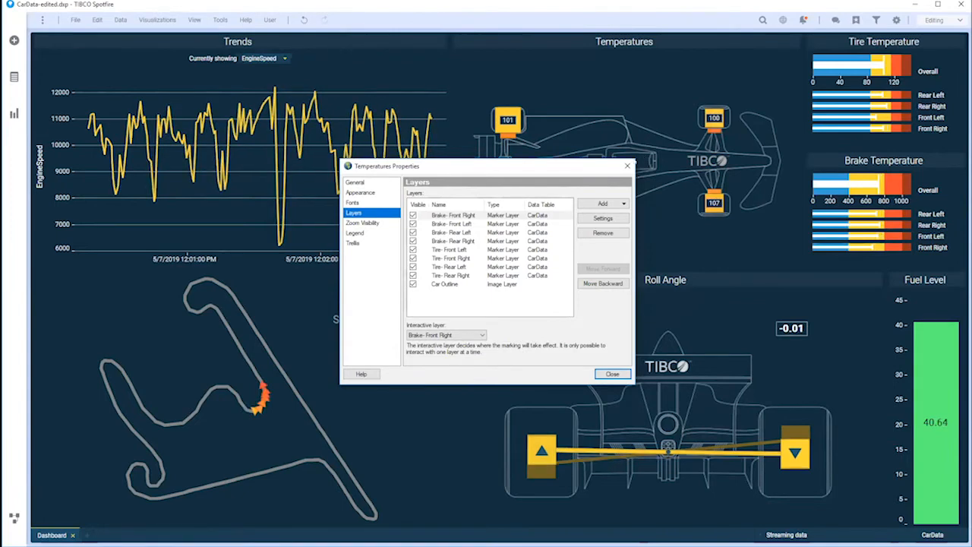
click(627, 166)
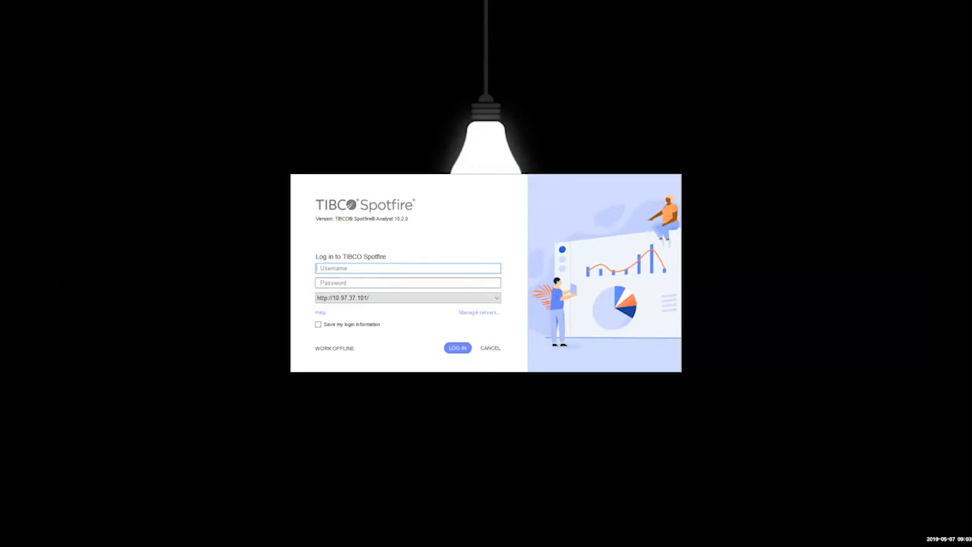
Step: Enter the username and password to log in to Spotfire
text(adminadmin)
key(Return)
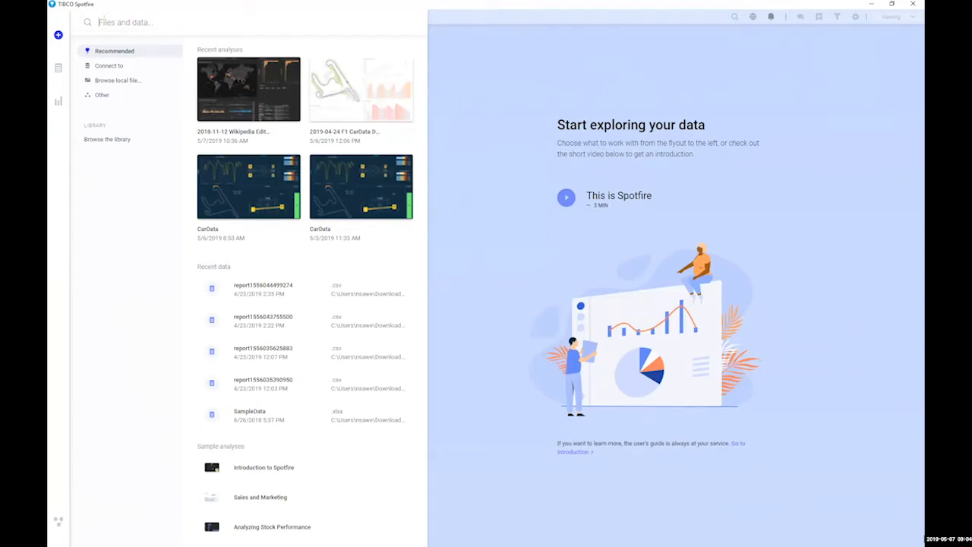
Step: Search files and data for 'stream' and start a TIBCO Spotfire Data Streams connection
click(108, 23)
text(stream)
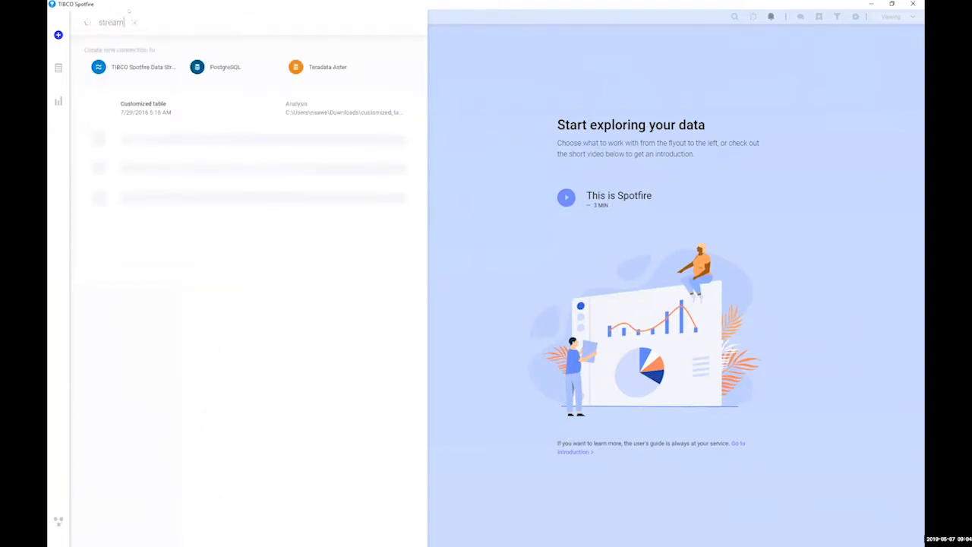
click(152, 66)
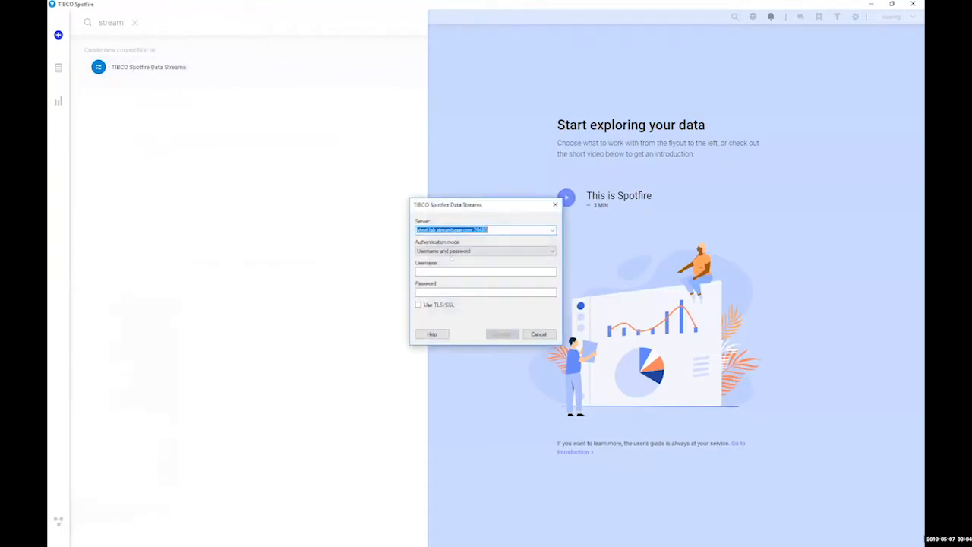
Step: Enter the Data Streams username and password, fixing a typo, and connect to the server
click(452, 270)
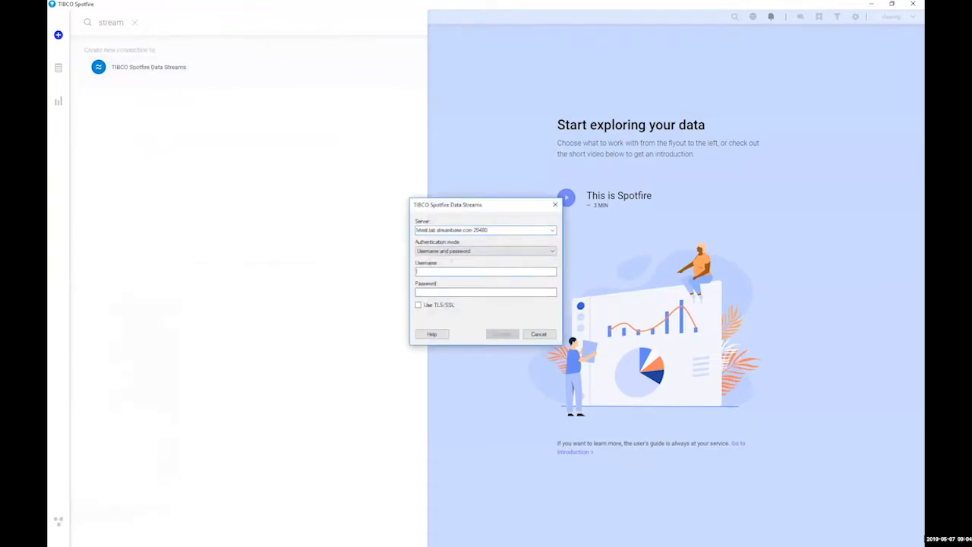
text(csrdata••••)
key(BackSpace)
key(BackSpace)
key(BackSpace)
key(BackSpace)
text(•••••••••)
key(Return)
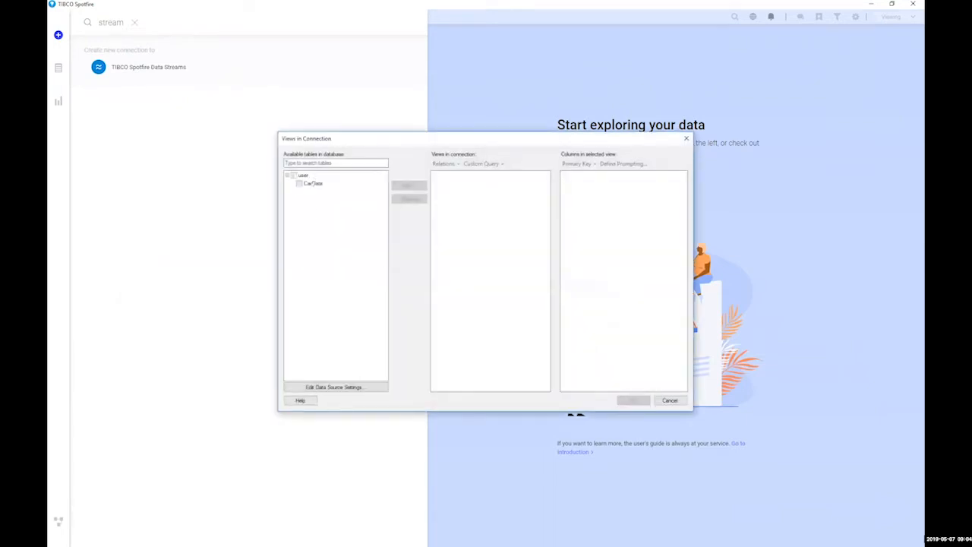
Step: Add the CarData view to the connection and load it into the analysis as external data
click(313, 183)
click(413, 186)
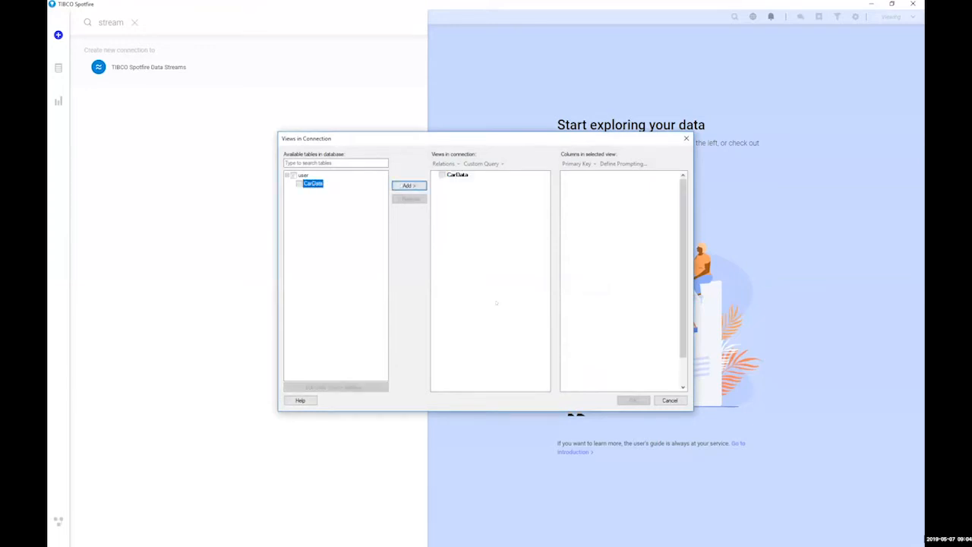
scroll(626, 318, down, 2)
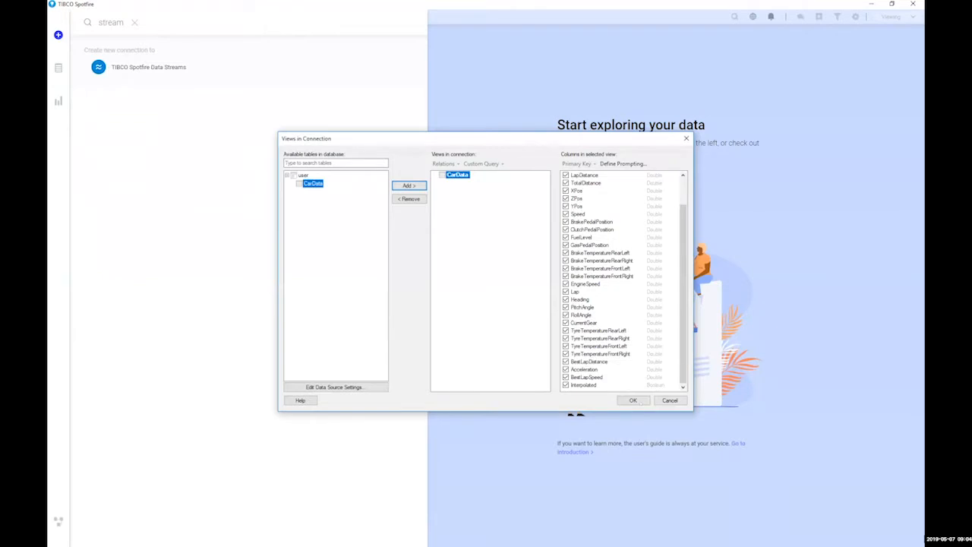
scroll(619, 330, up, 2)
click(633, 400)
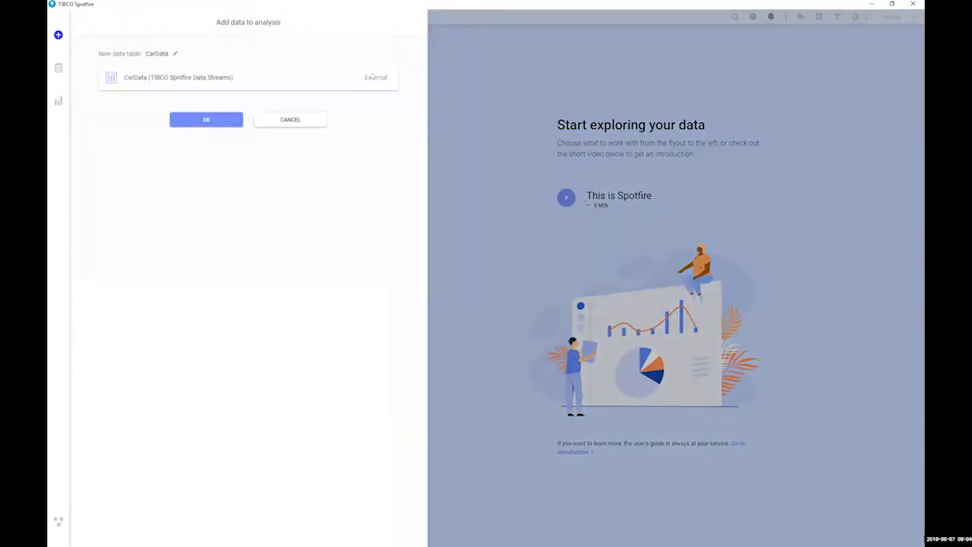
click(373, 77)
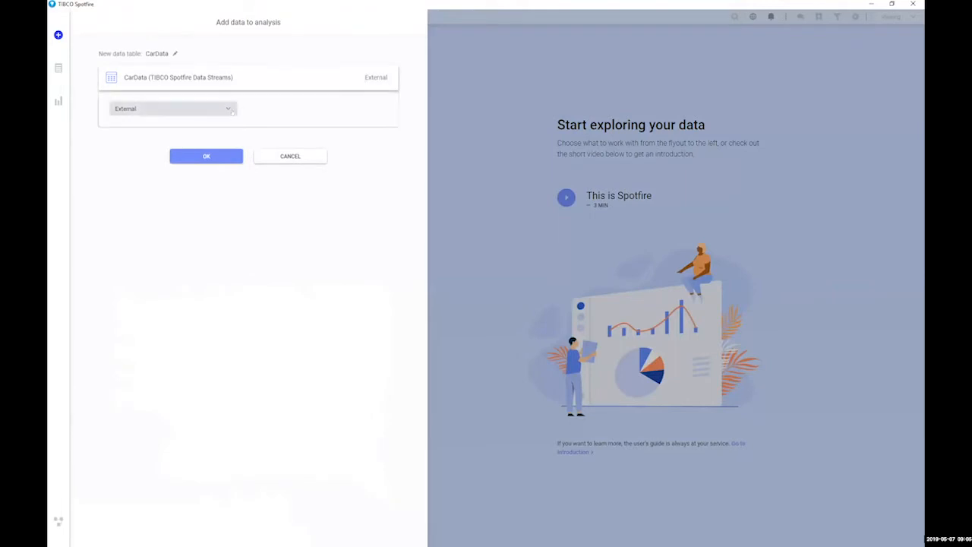
click(211, 158)
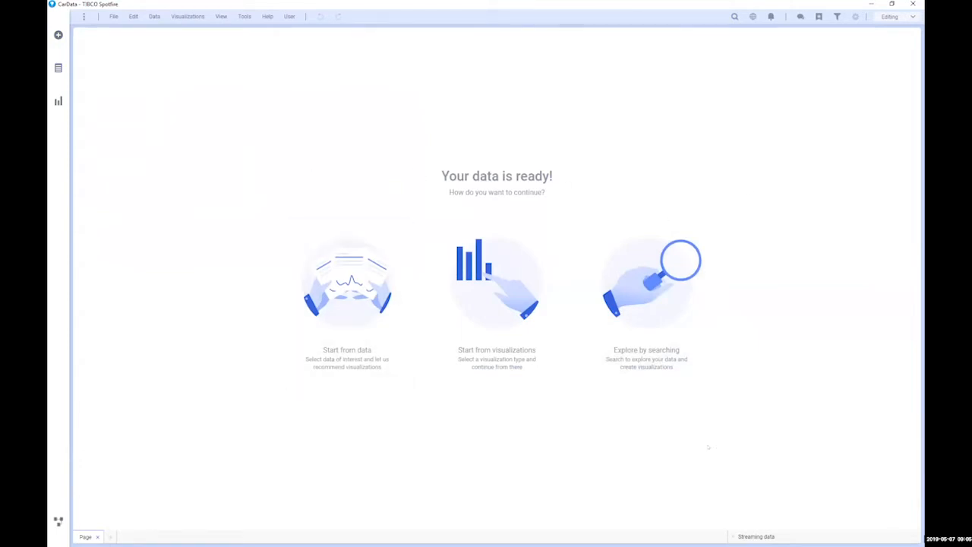
Step: Add a line chart plotting RaceTime against EventTime to the page
click(656, 284)
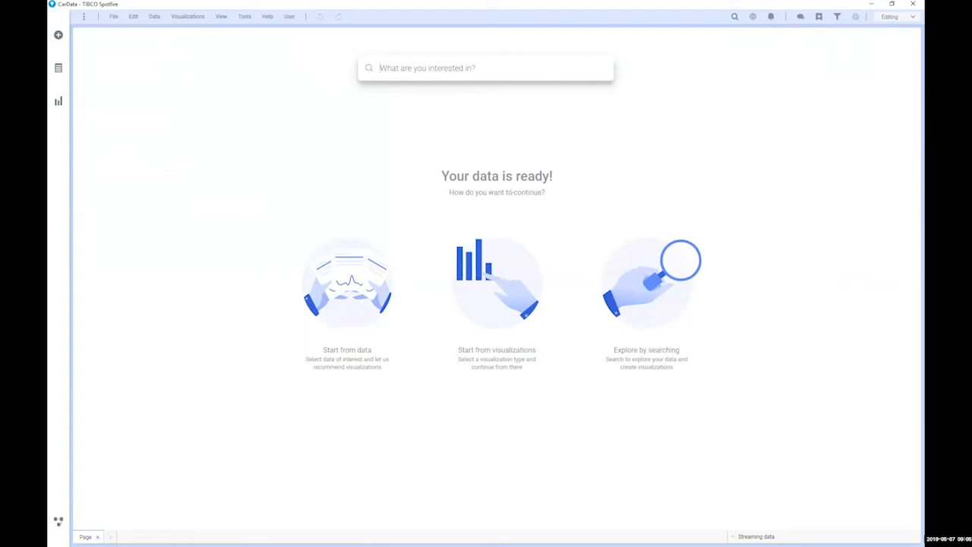
click(508, 296)
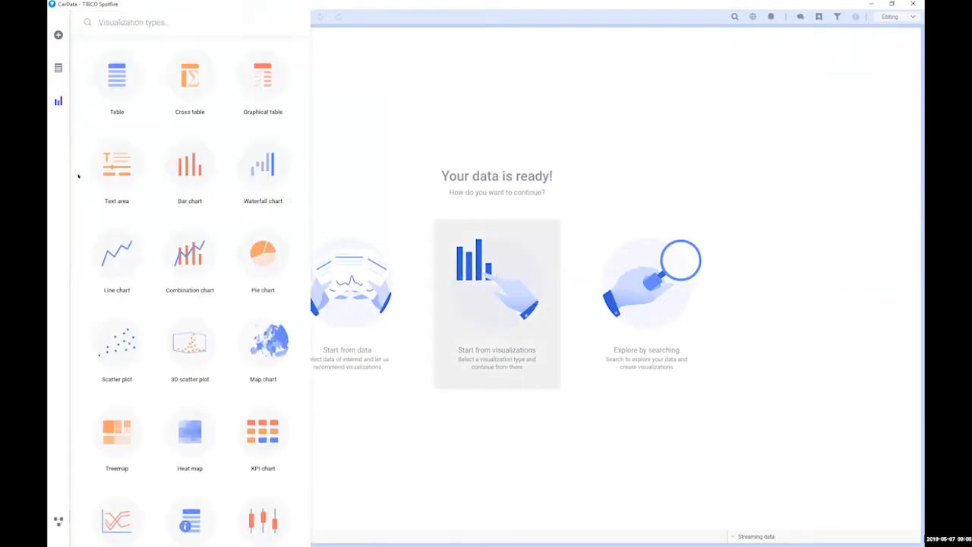
click(116, 251)
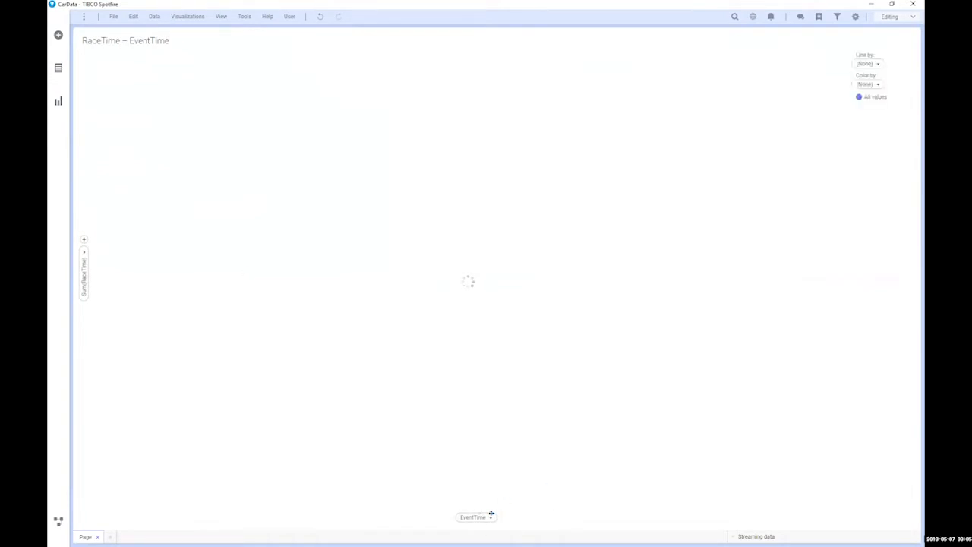
Step: Bin the EventTime x-axis by hour, minute and second
click(483, 517)
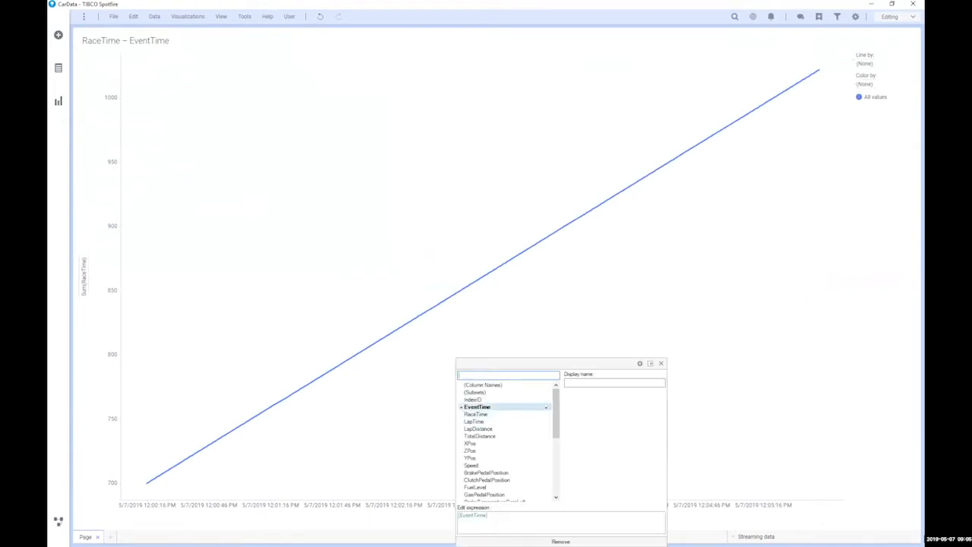
click(545, 407)
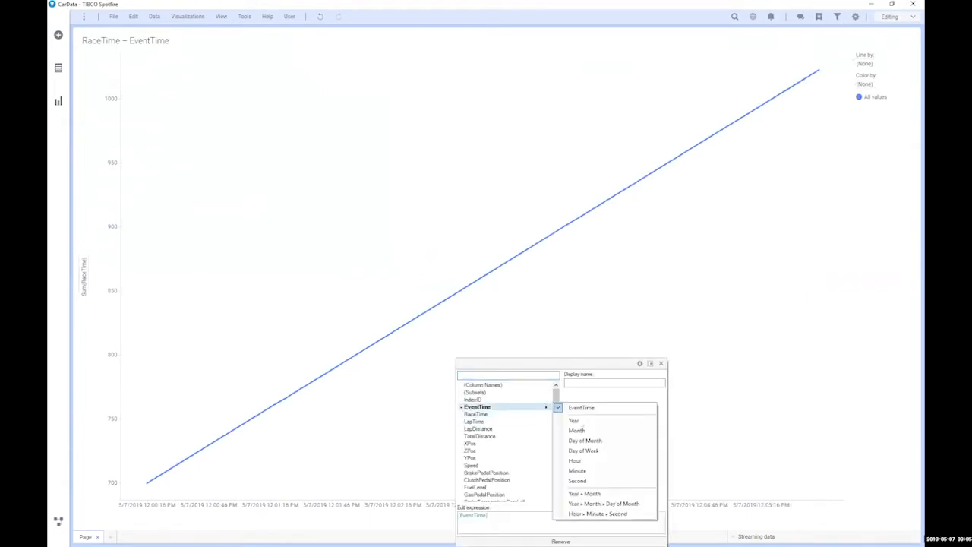
click(597, 515)
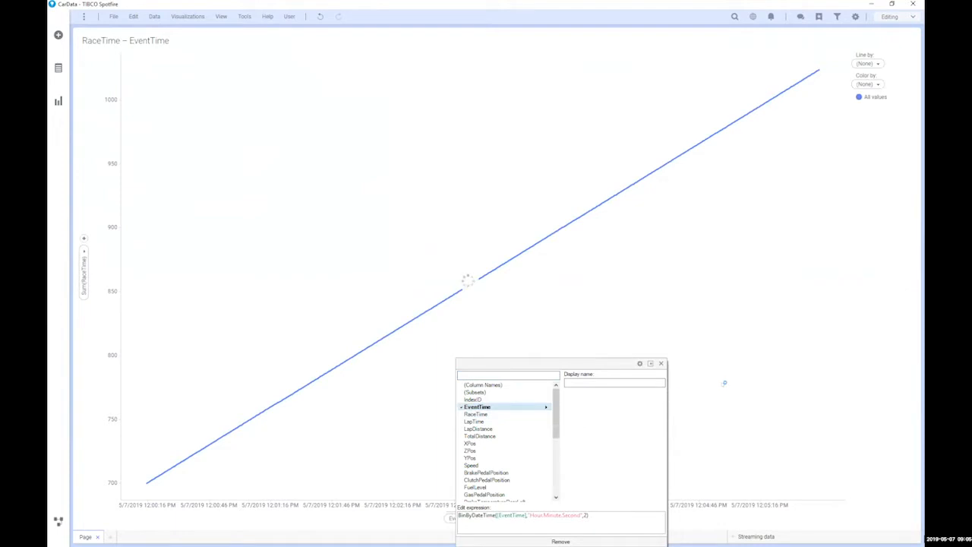
click(724, 384)
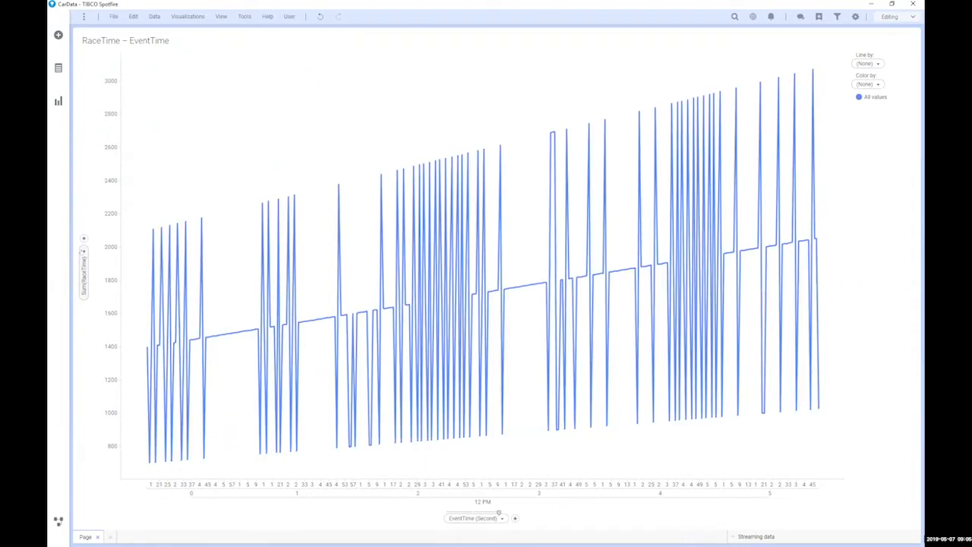
Step: Plot FuelLevel on the y-axis with aggregation set to (None)
click(83, 274)
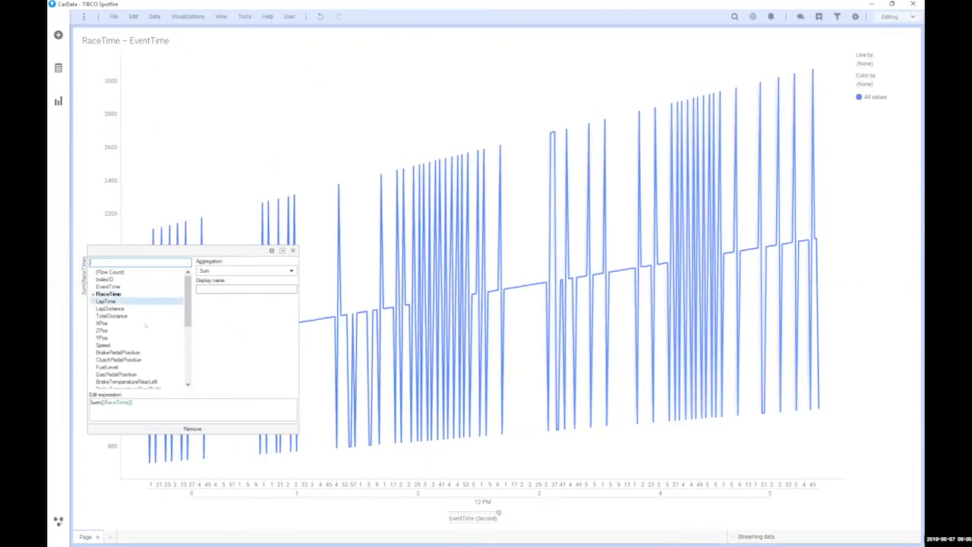
scroll(146, 331, down, 3)
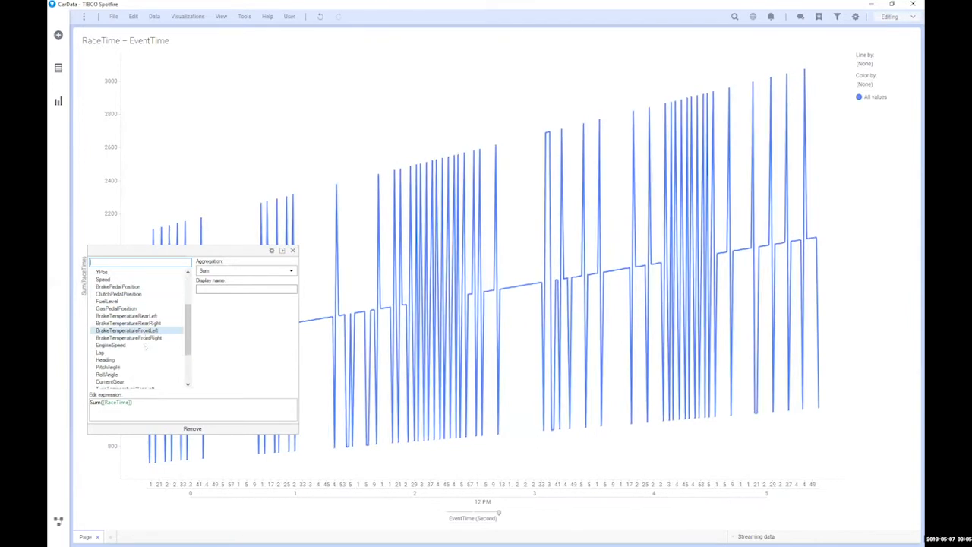
scroll(145, 353, down, 3)
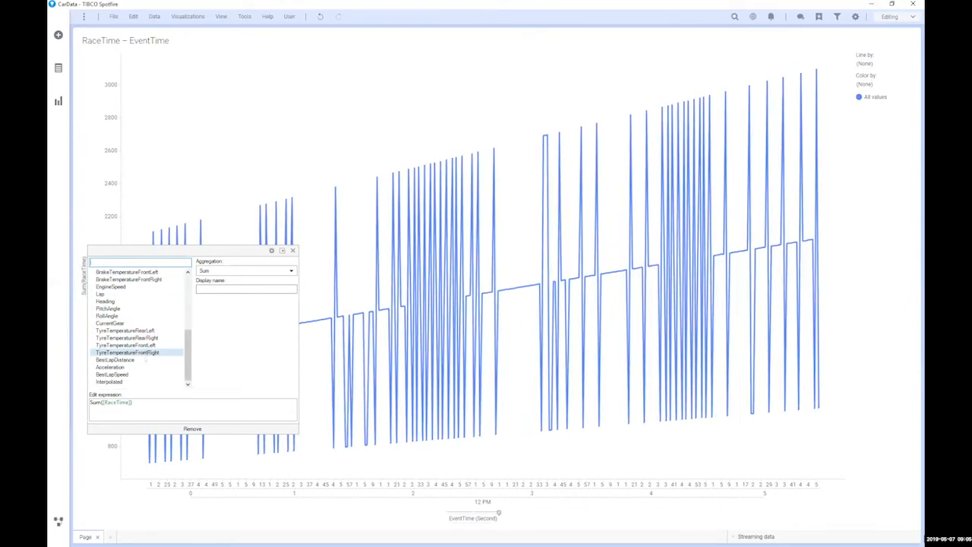
scroll(120, 352, up, 6)
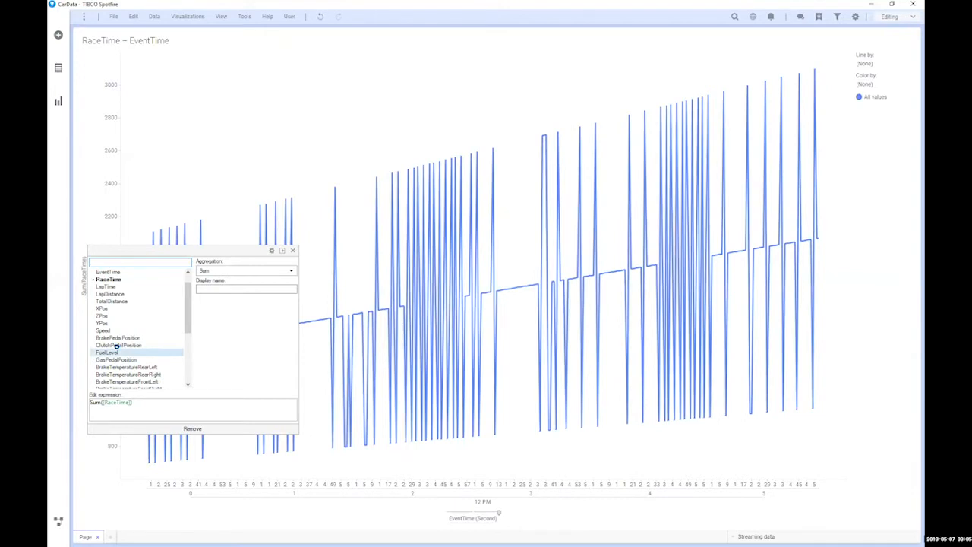
click(120, 352)
click(228, 271)
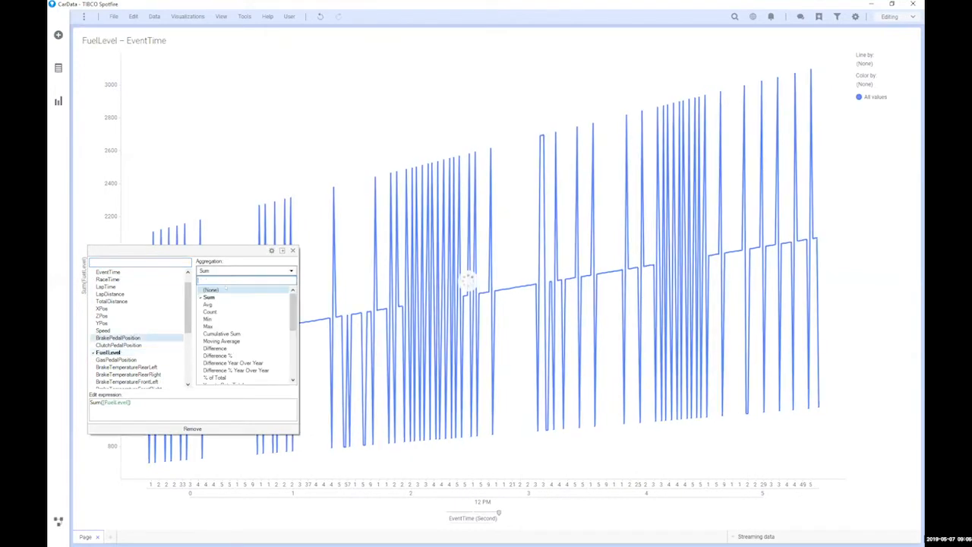
click(221, 289)
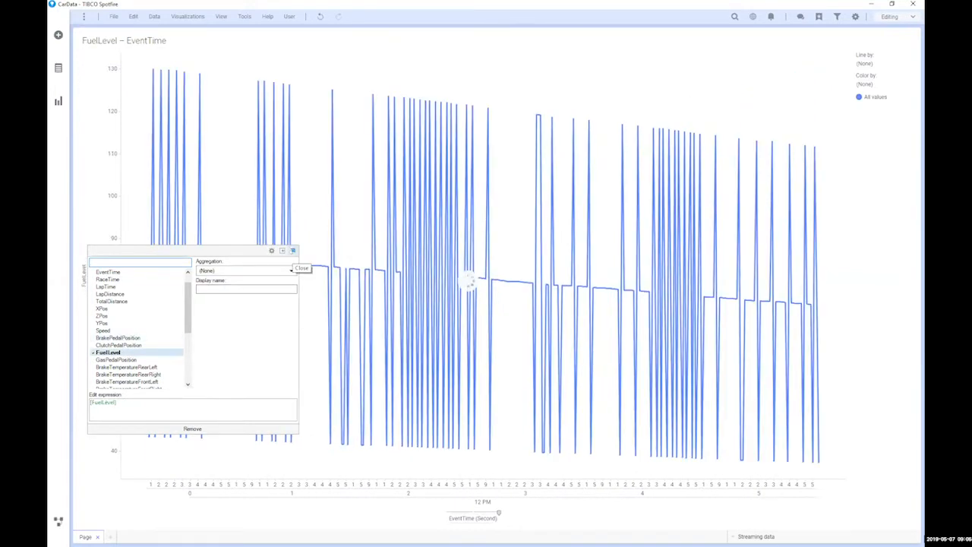
click(293, 250)
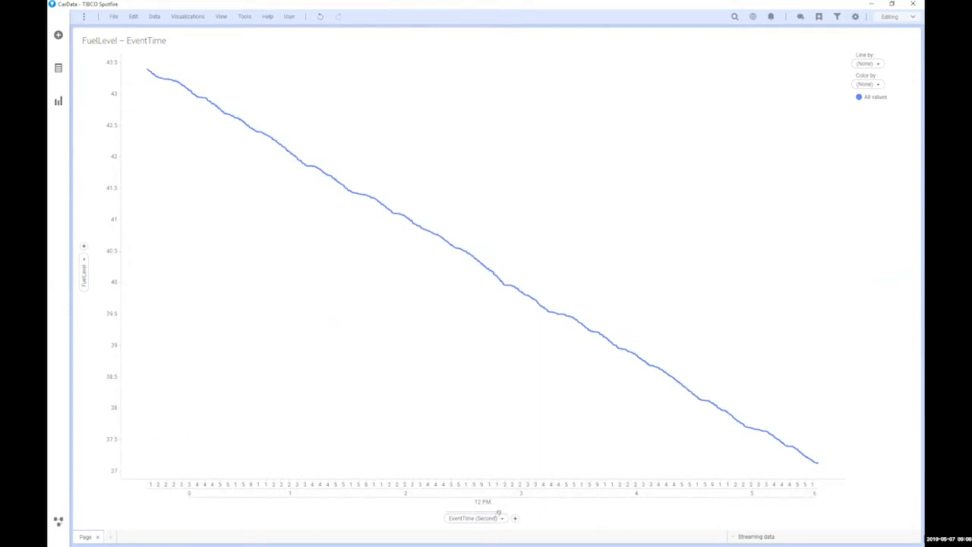
Step: Group the chart's time axis by EventTime (Minute) instead of EventTime (Second)
drag(499, 512, 474, 512)
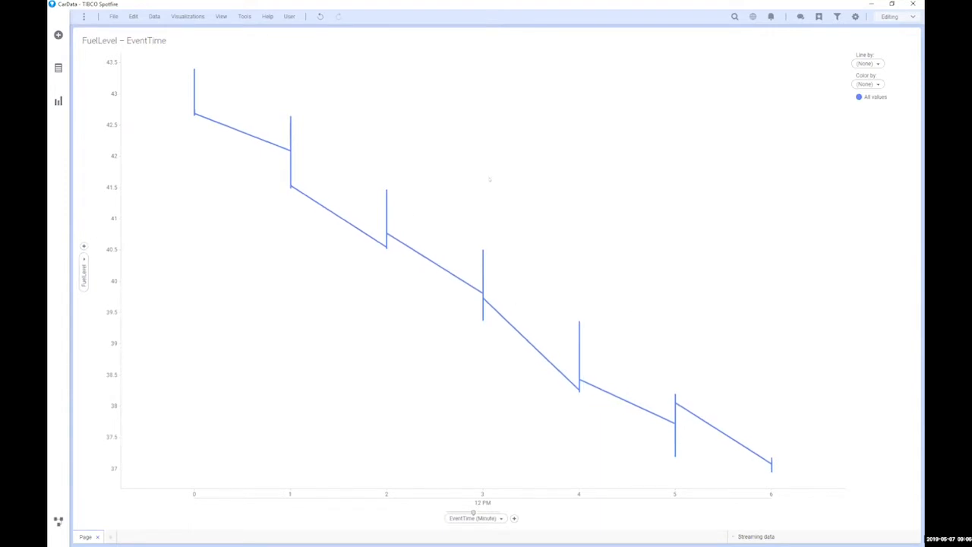
right_click(487, 177)
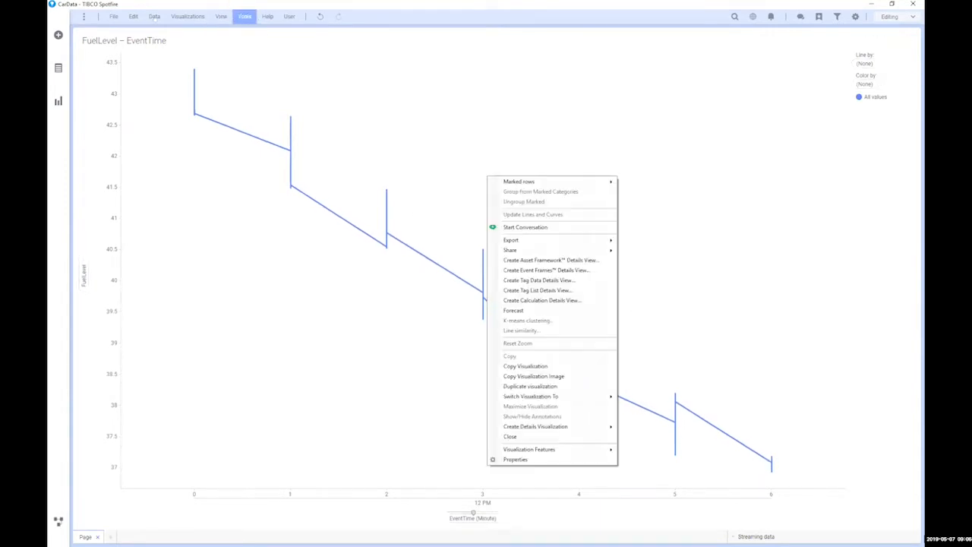
click(154, 16)
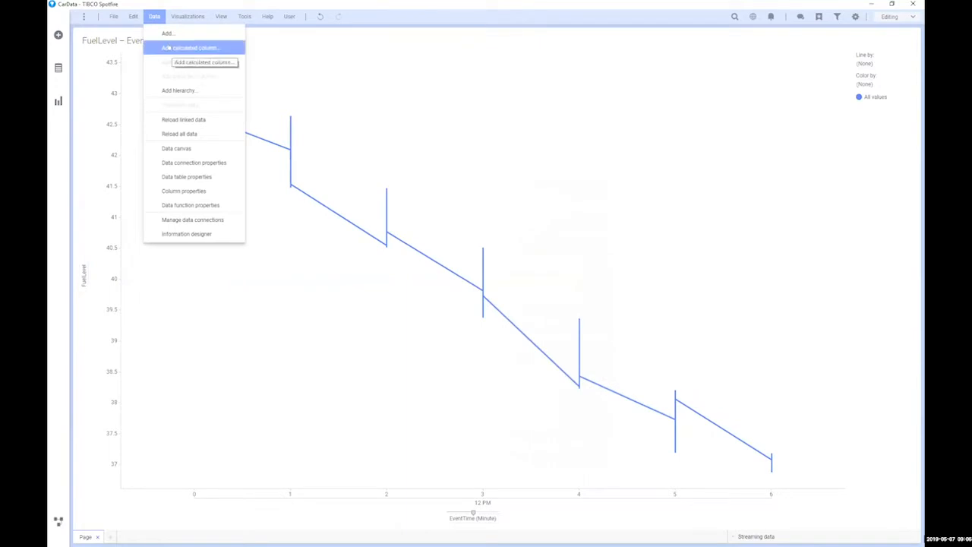
Step: Add a calculated column named lap# with the expression String([Lap])
click(169, 45)
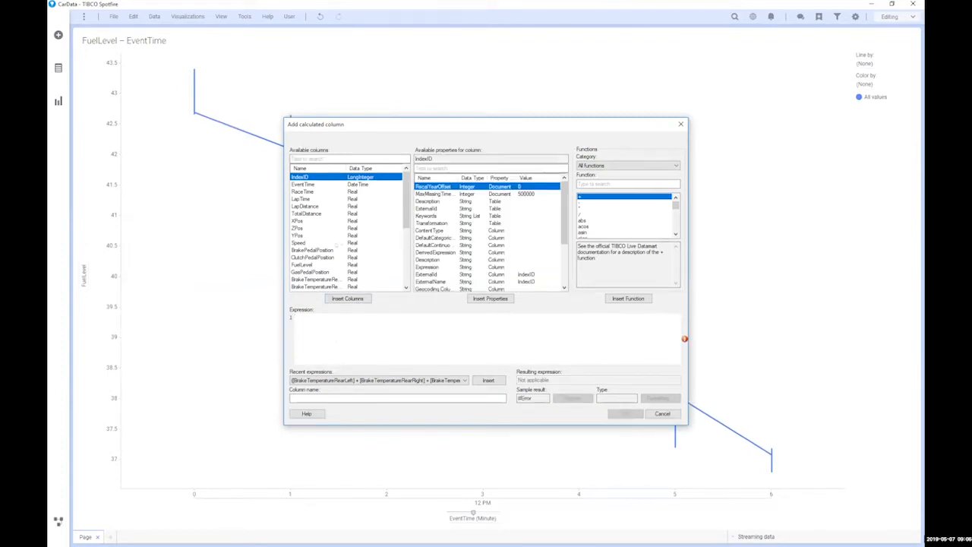
scroll(298, 279, down, 2)
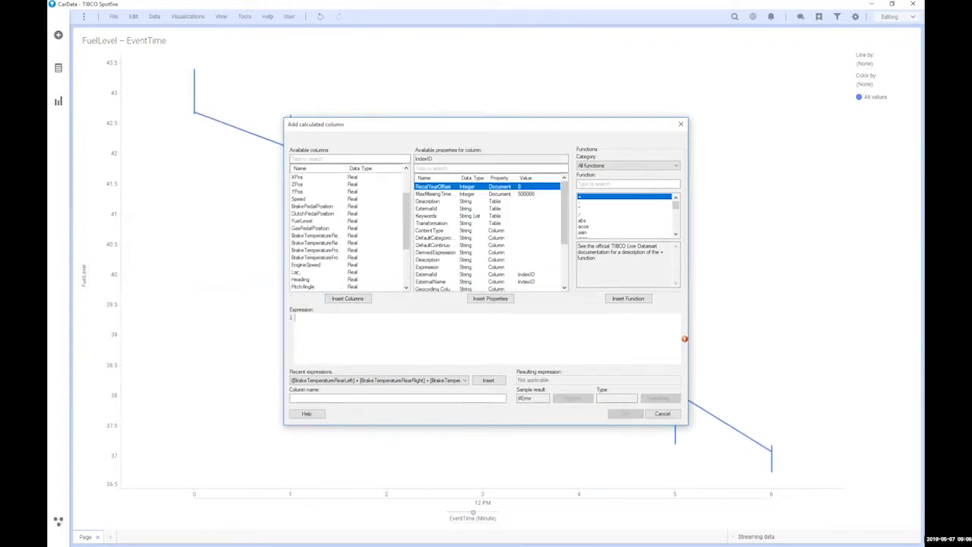
click(297, 272)
click(347, 298)
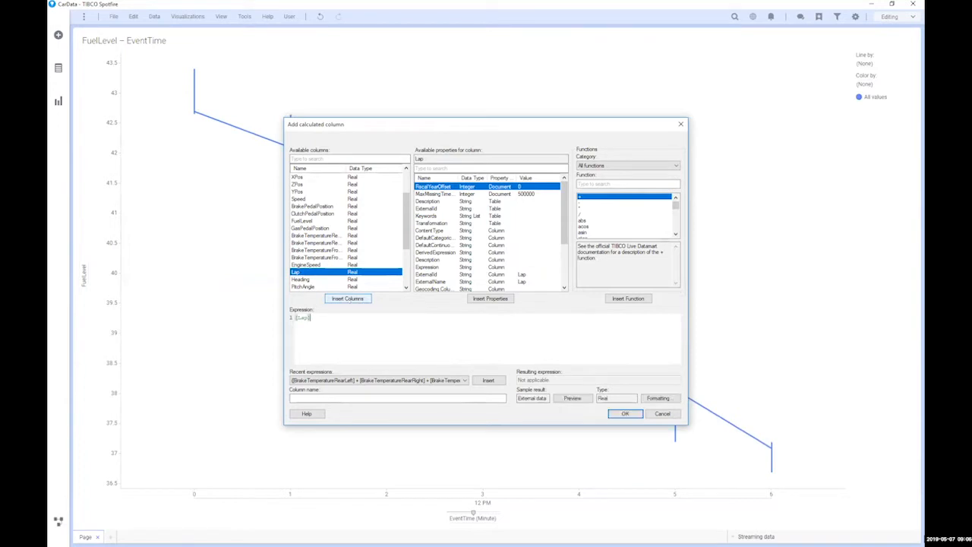
key(Home)
text(String)
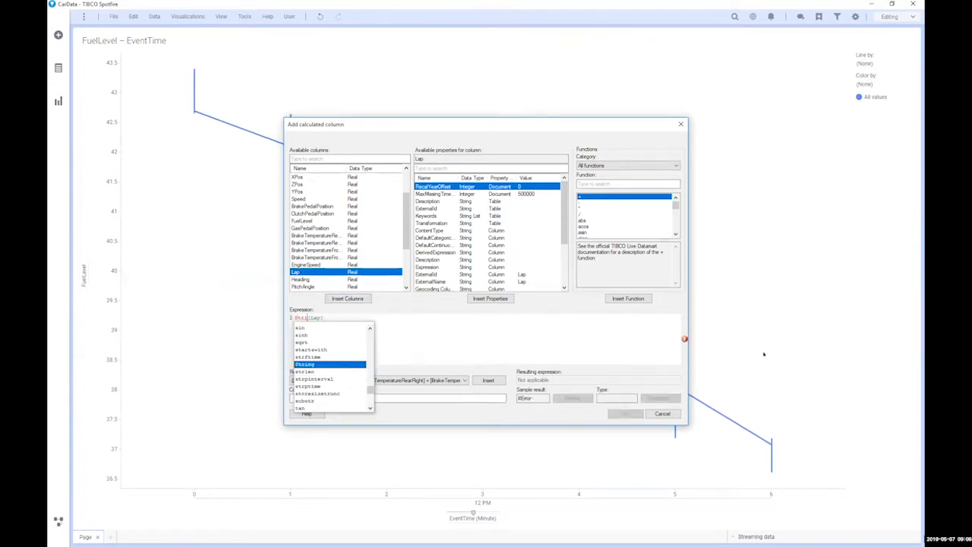
key(Return)
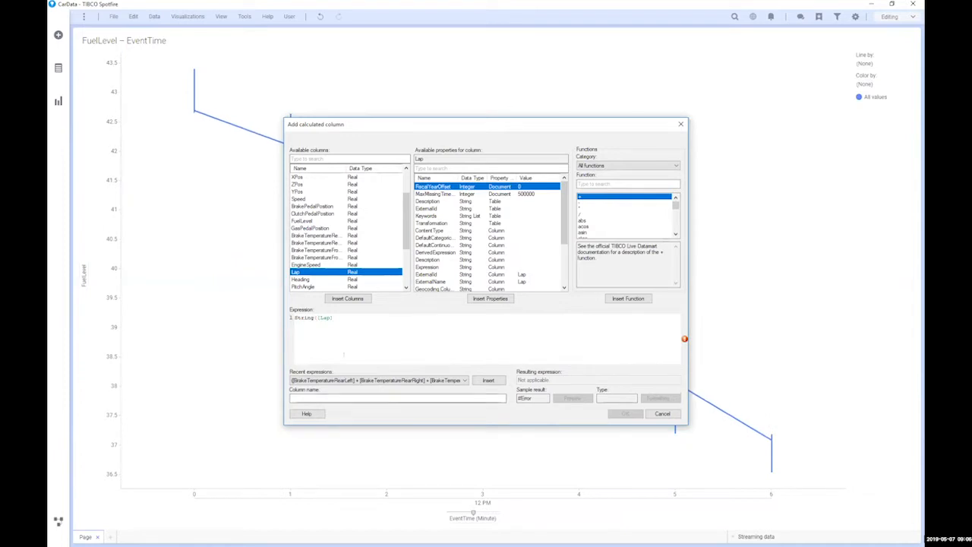
click(604, 353)
text())
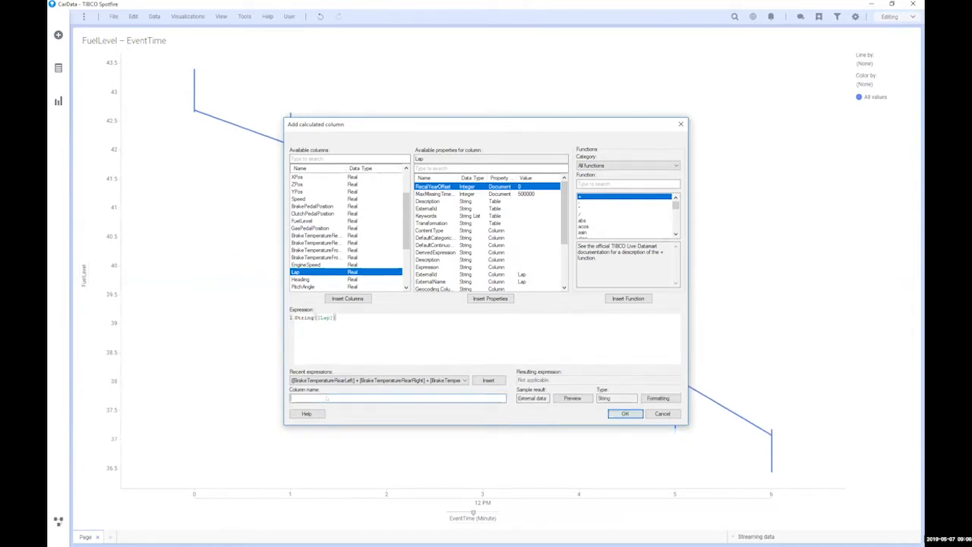
click(326, 398)
text(lap)
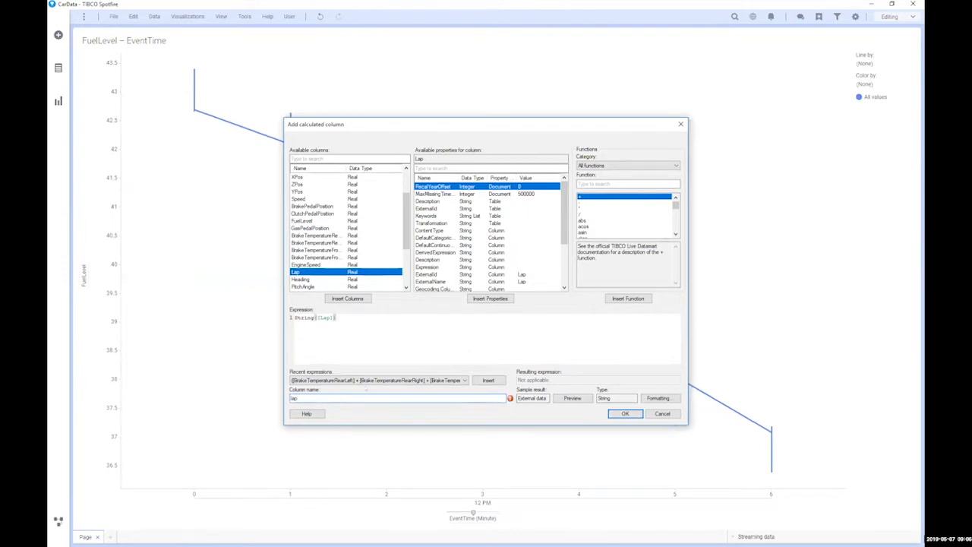
text(#)
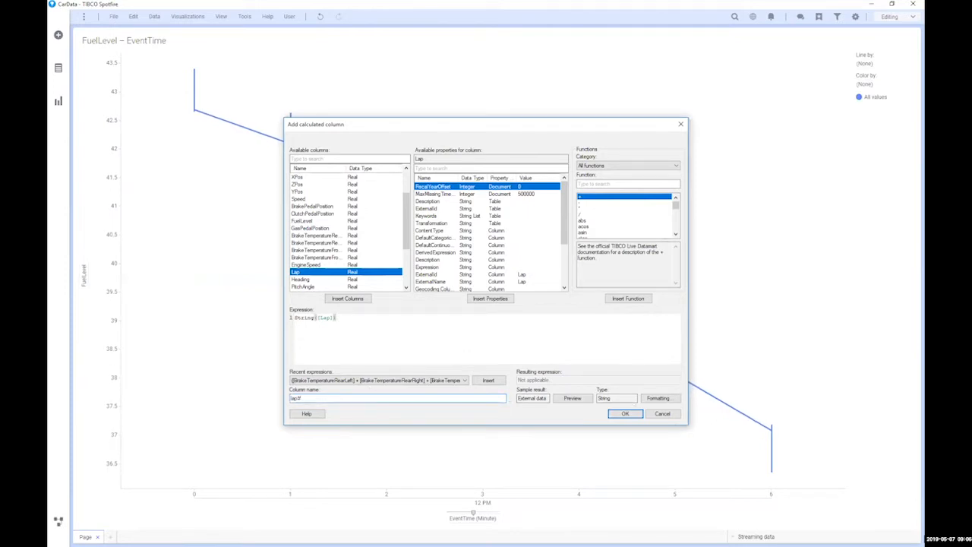
click(631, 413)
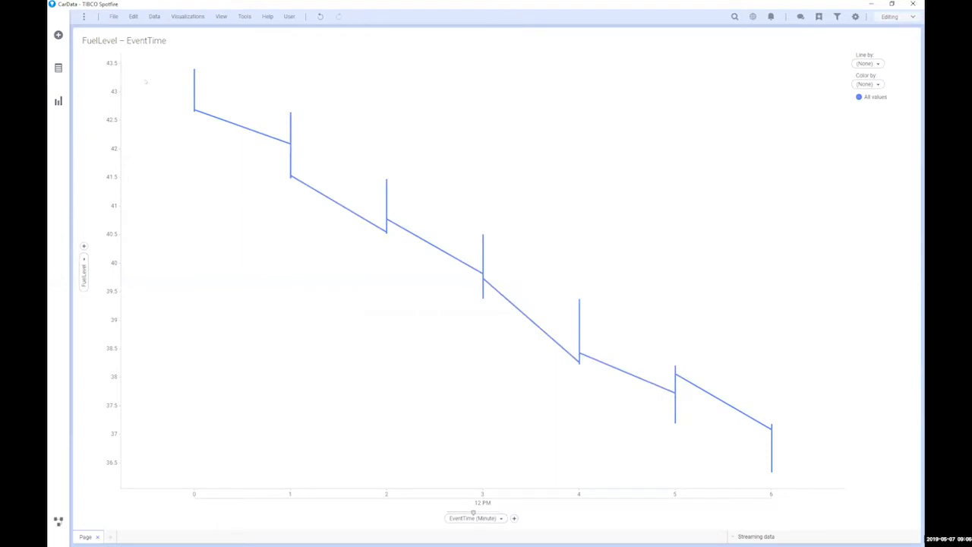
Step: Add a treemap with lap# as its hierarchy
click(188, 16)
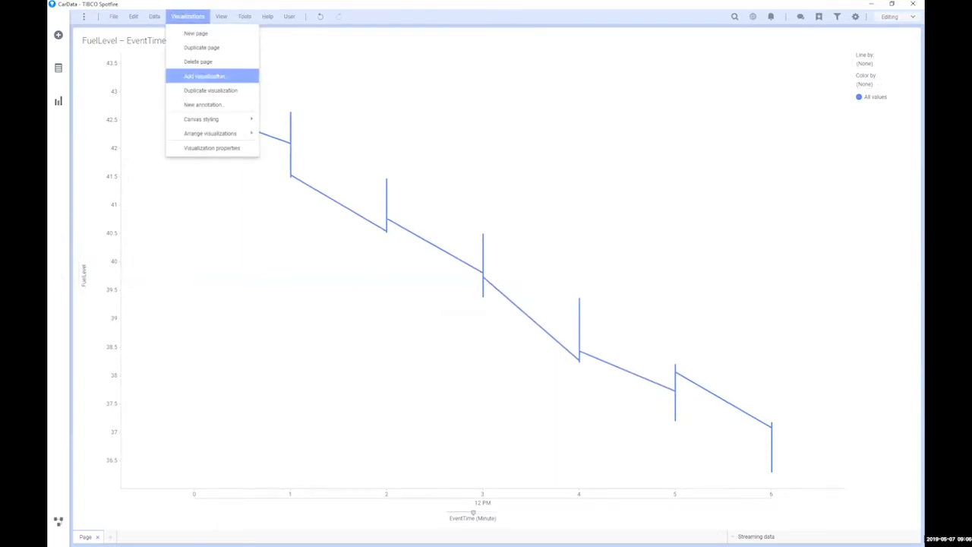
click(205, 76)
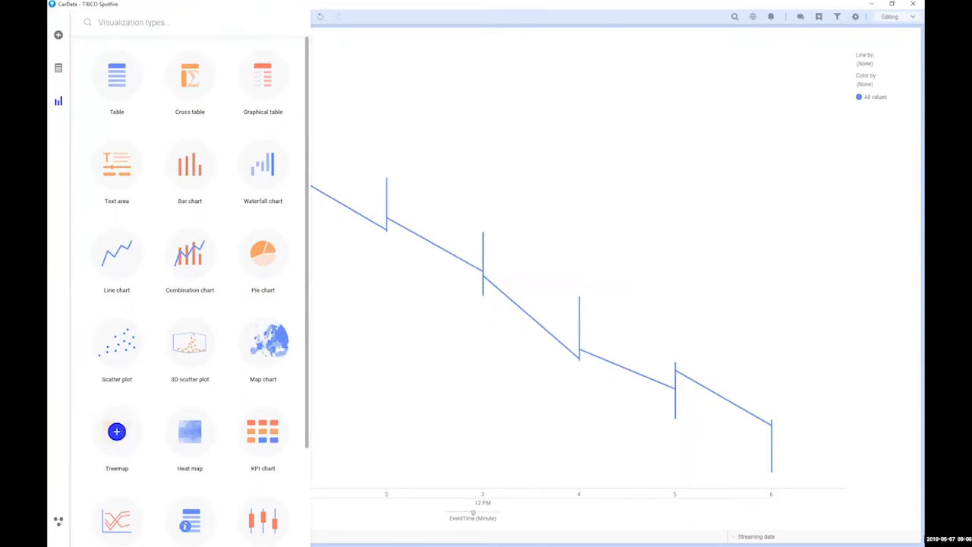
click(117, 432)
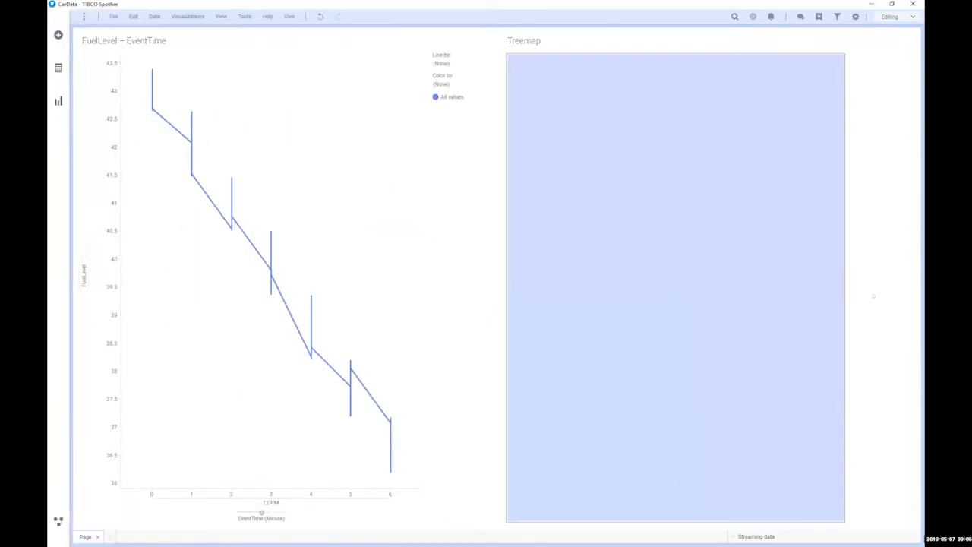
click(877, 126)
scroll(759, 228, down, 5)
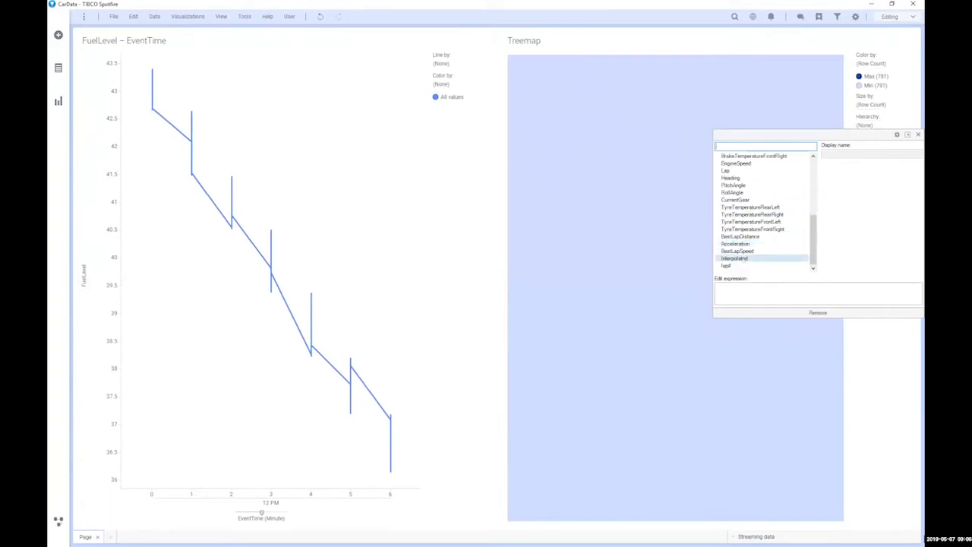
click(738, 266)
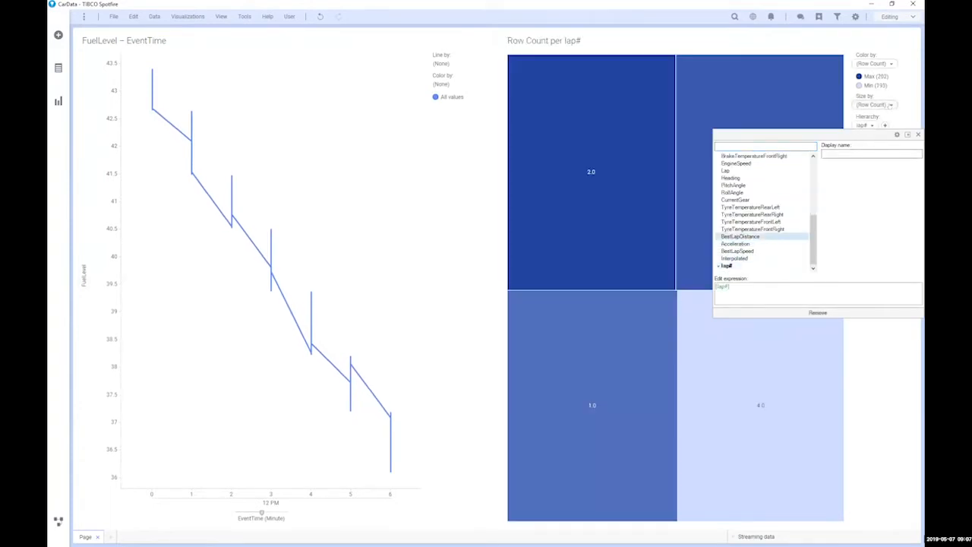
Step: Size and colour the treemap tiles by Avg(LapTime), then briefly mark and clear lap 4.0
click(890, 106)
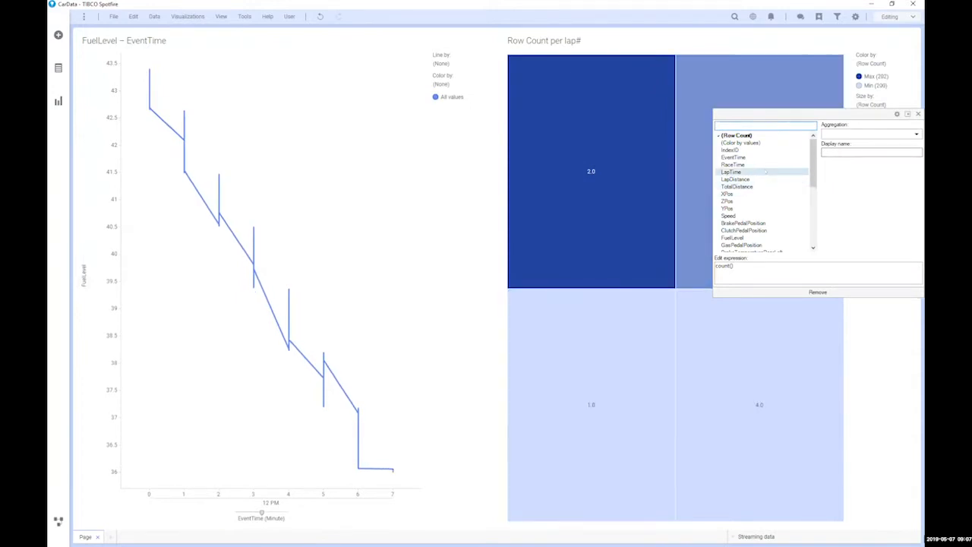
click(732, 172)
click(872, 135)
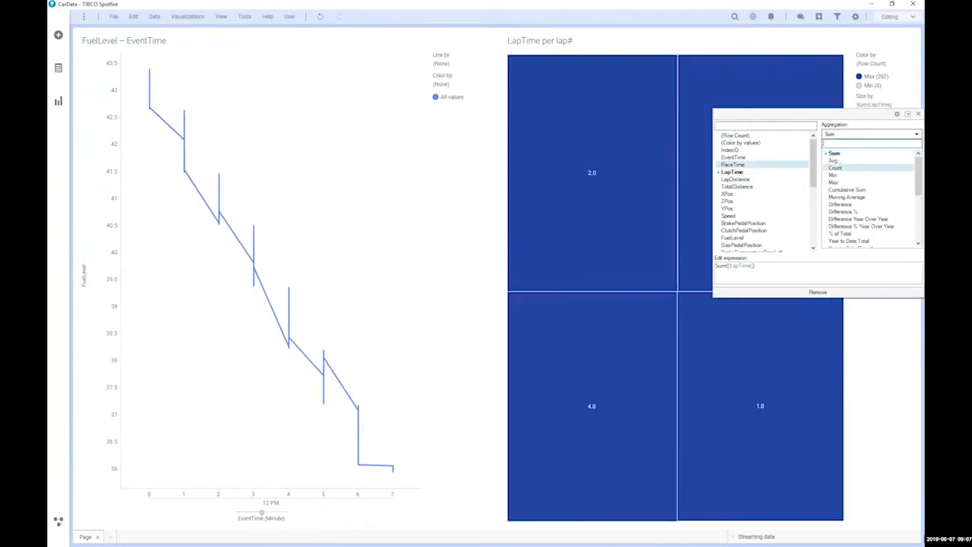
click(834, 161)
click(879, 64)
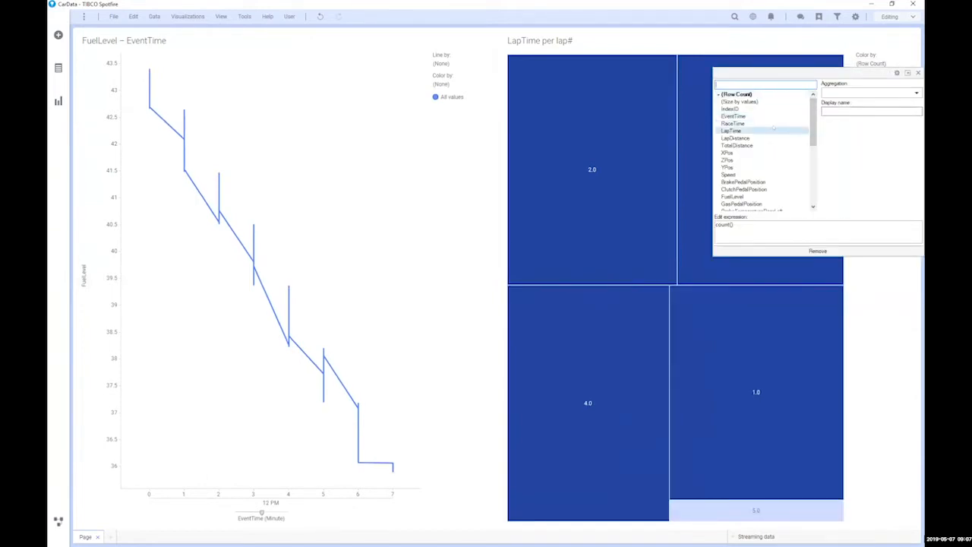
click(871, 93)
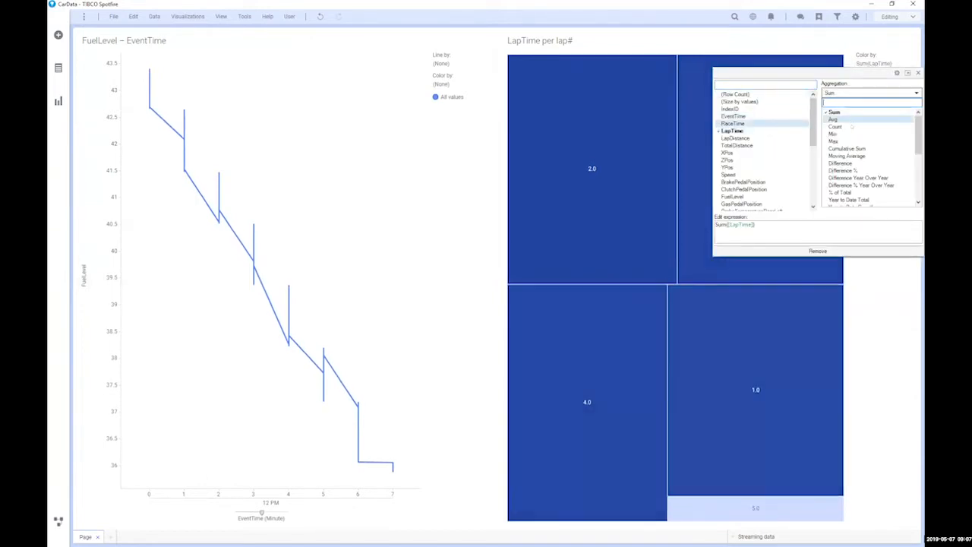
click(854, 112)
click(675, 286)
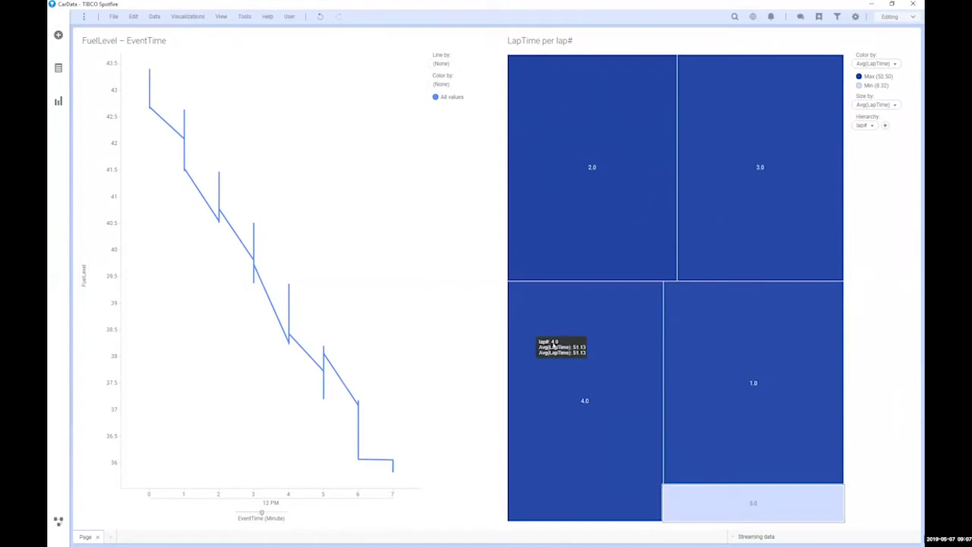
click(548, 340)
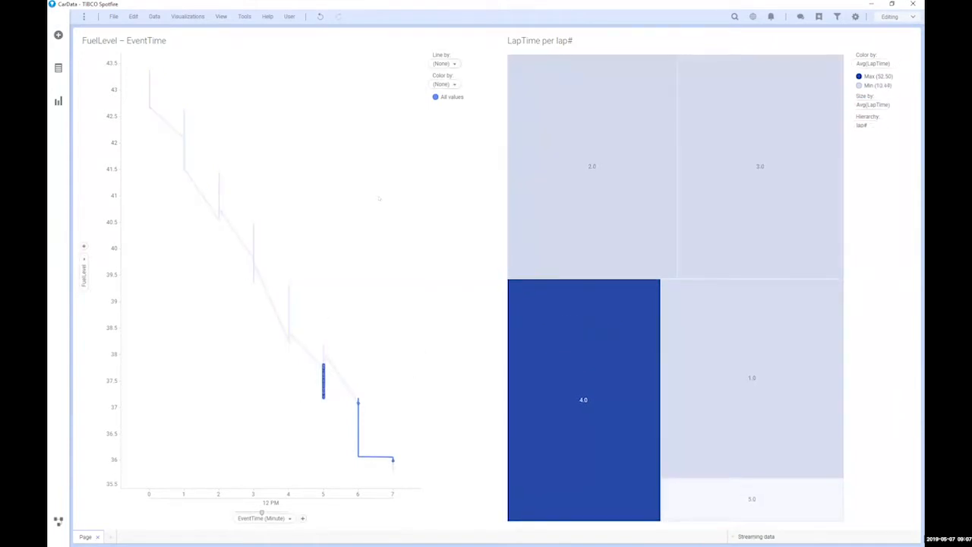
click(379, 198)
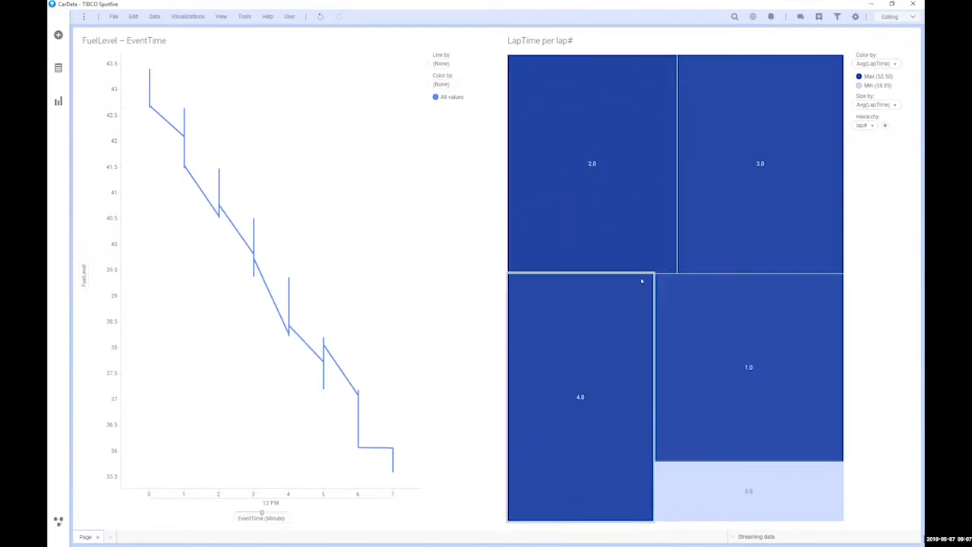
Step: Add another line chart and put LapTime on its X axis
click(188, 16)
click(205, 77)
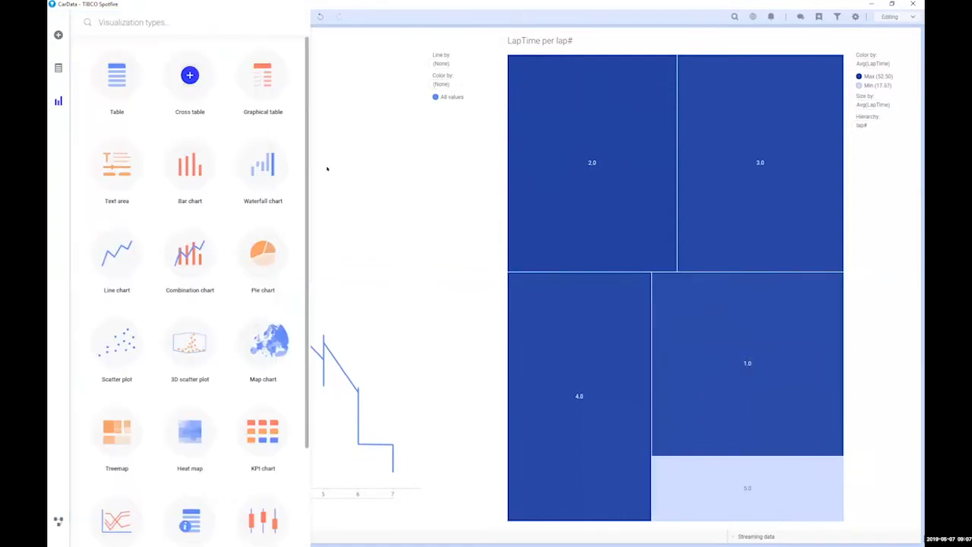
click(117, 254)
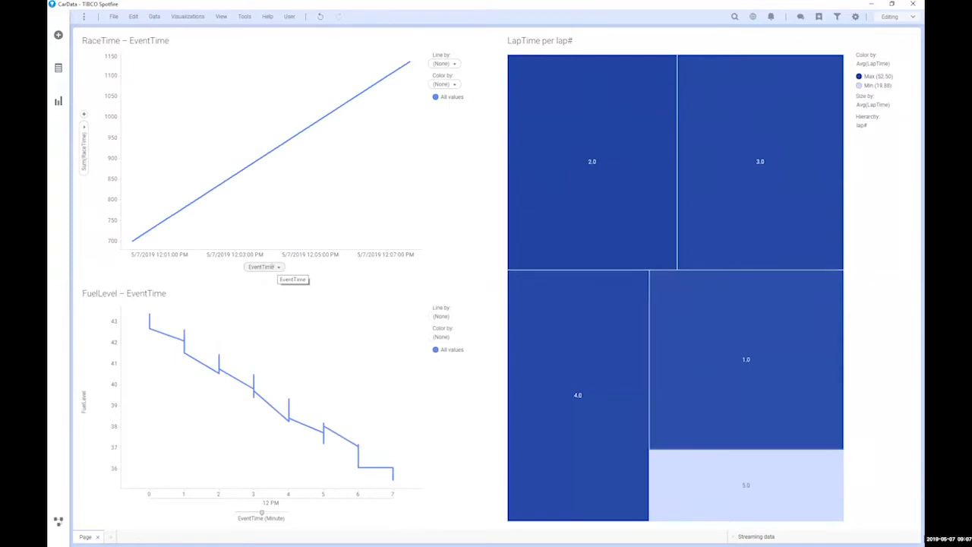
click(266, 266)
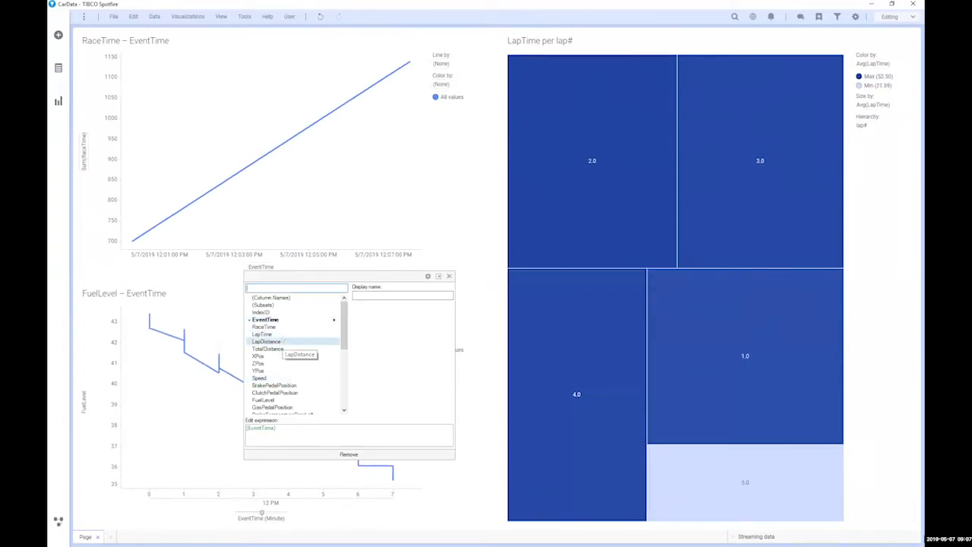
click(263, 334)
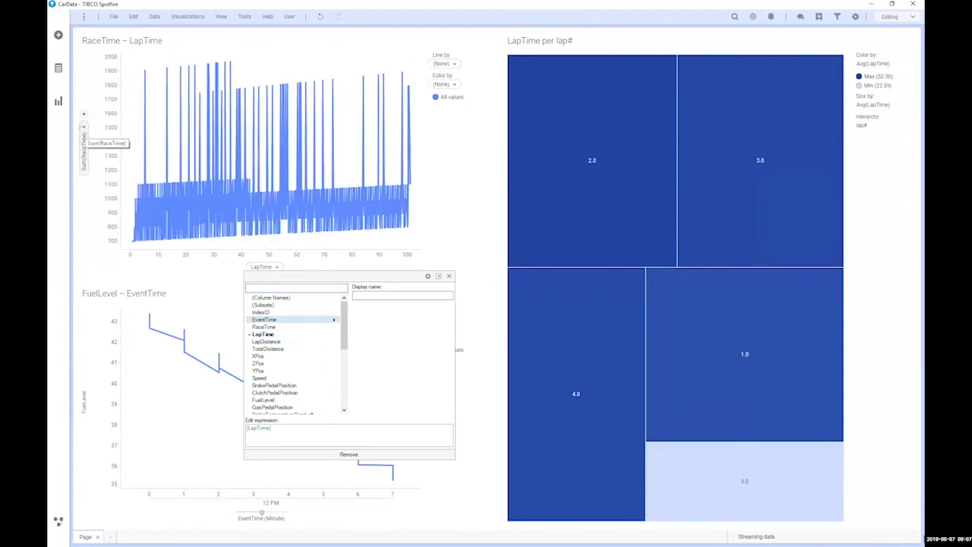
click(83, 122)
Step: Plot LapDistance on the Y axis with aggregation set to (None)
click(84, 126)
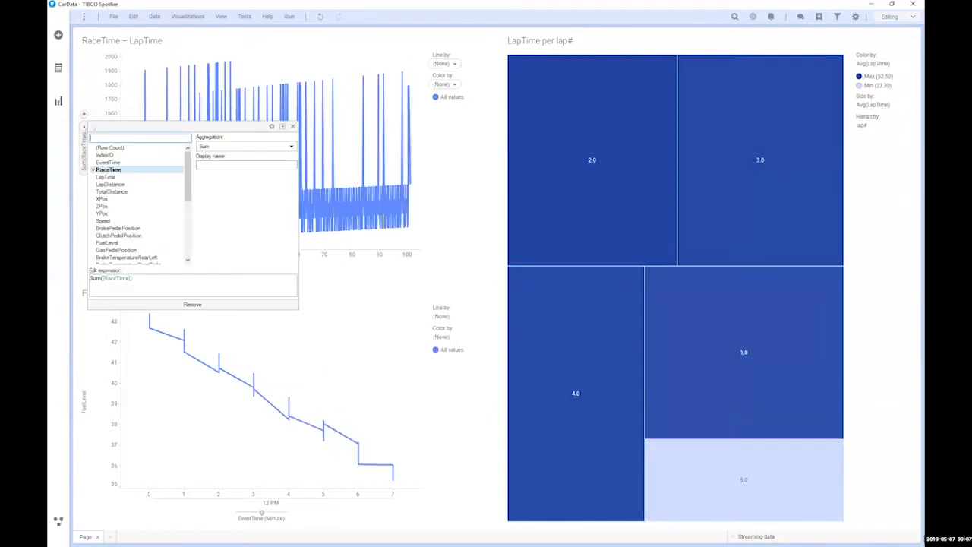
click(125, 184)
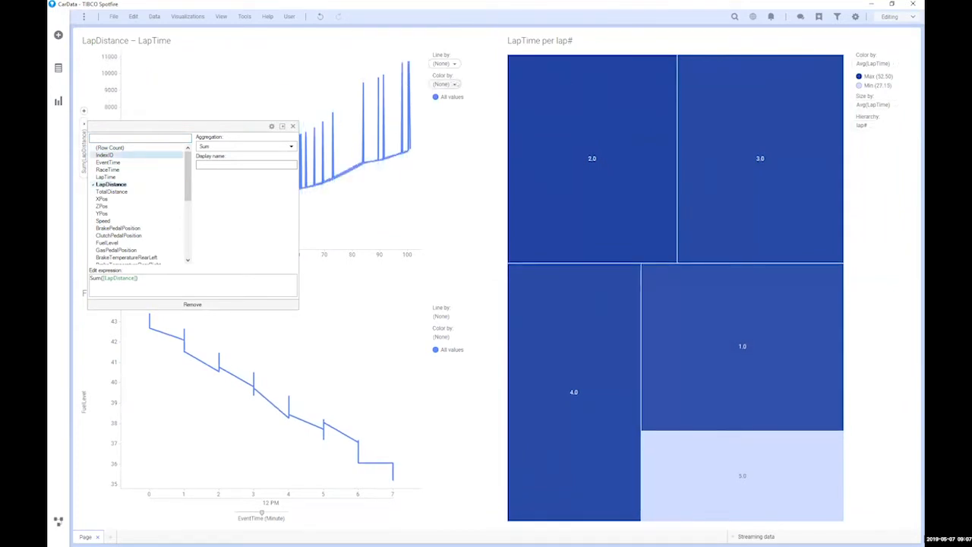
click(457, 85)
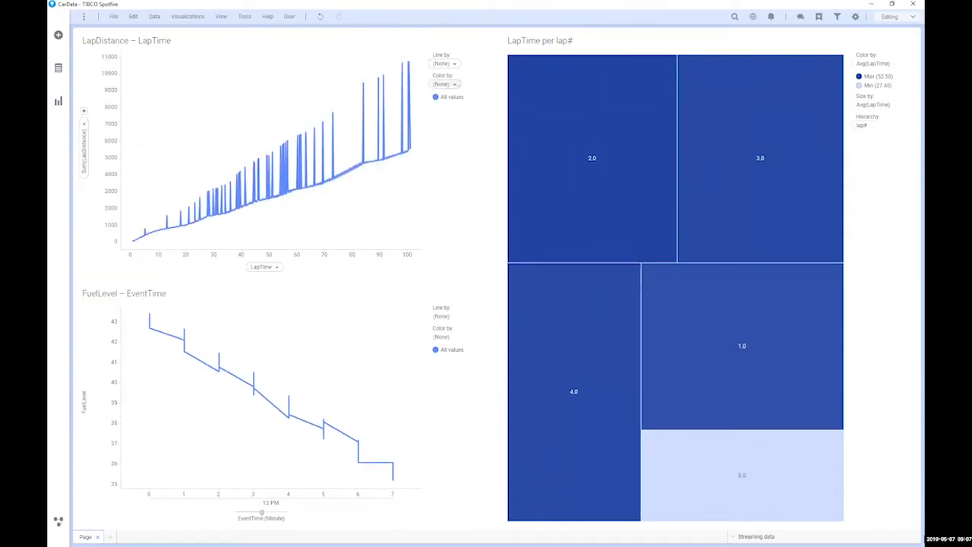
click(83, 126)
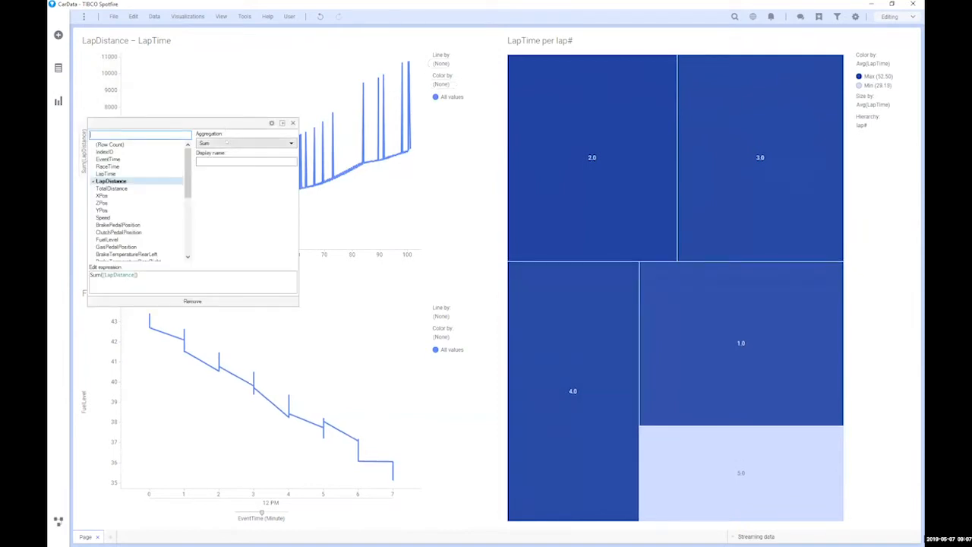
click(230, 142)
click(220, 161)
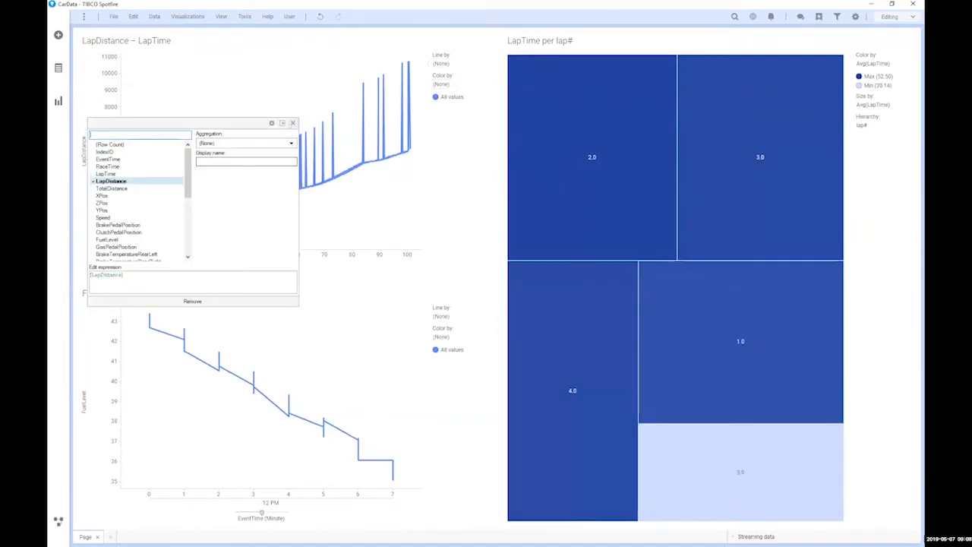
click(293, 123)
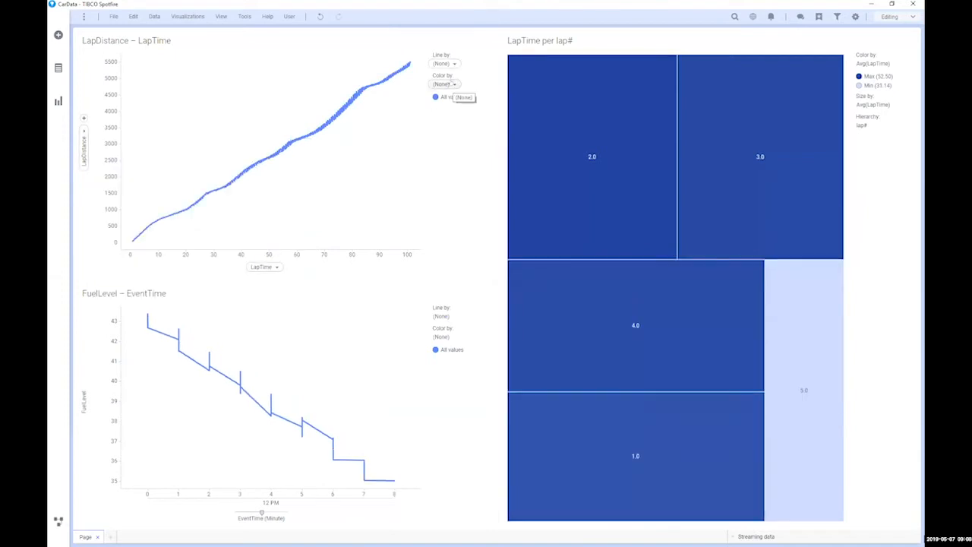
Step: Set both Color by and Line by to lap# for one line per lap
click(451, 83)
scroll(468, 228, down, 4)
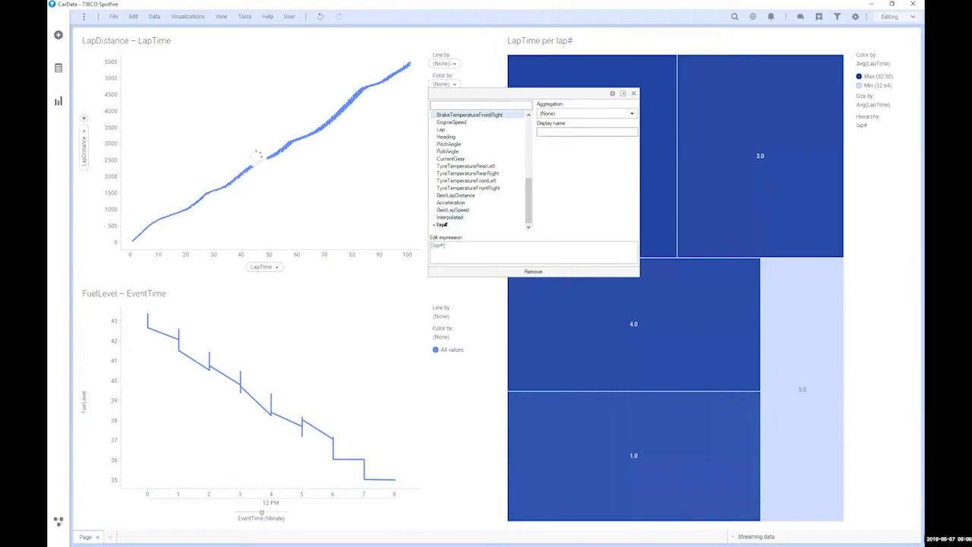
click(445, 84)
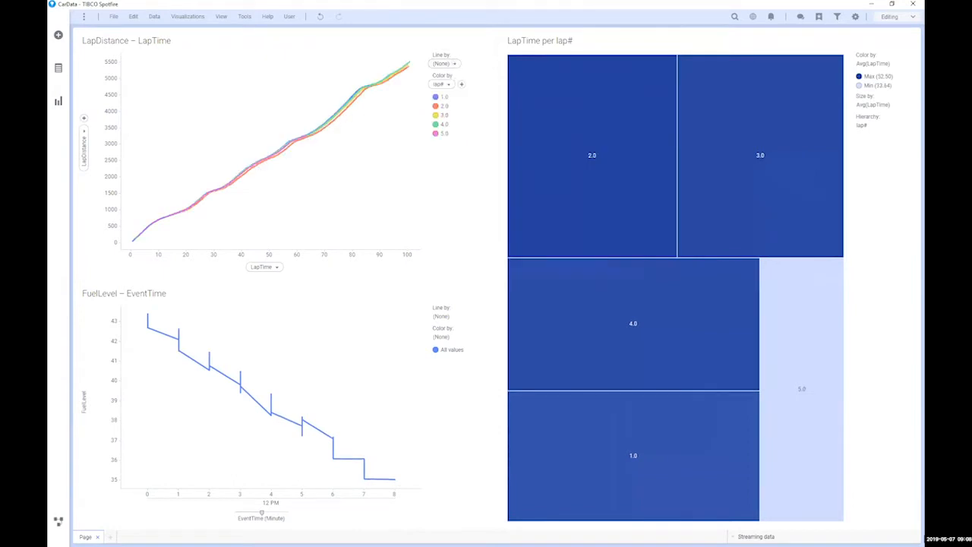
click(445, 84)
scroll(464, 167, down, 5)
click(445, 203)
click(358, 199)
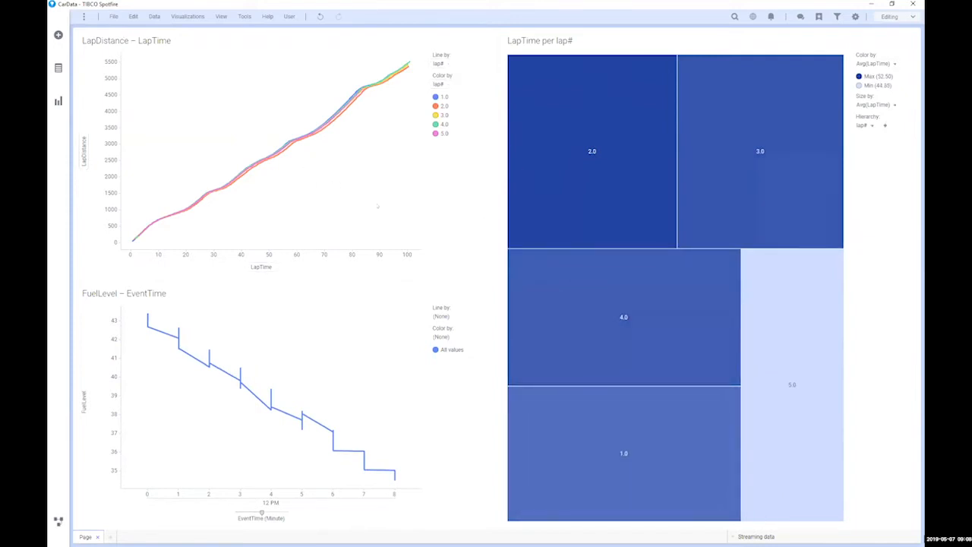
click(188, 16)
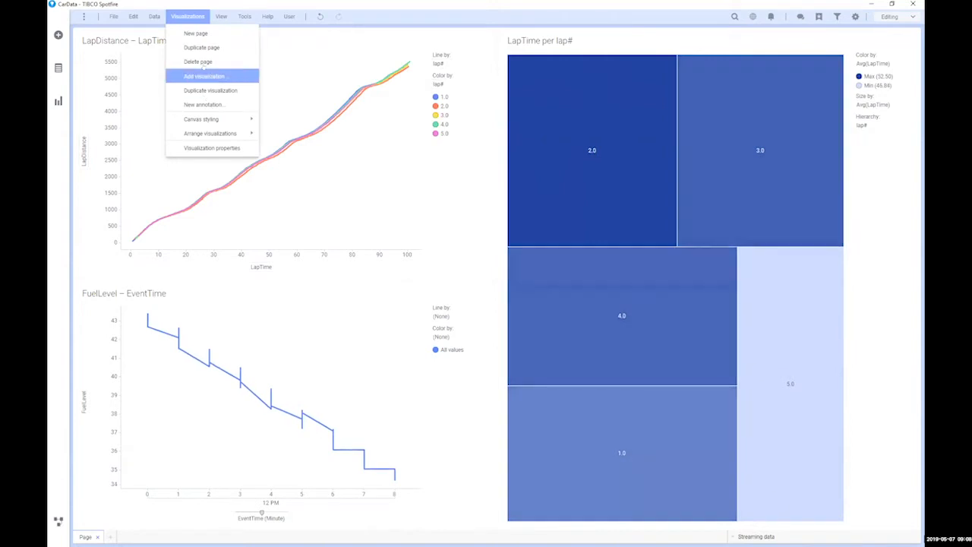
Step: Add a RaceTime – EventTime line chart with EventTime binned as Hour.Minute.Second
click(204, 73)
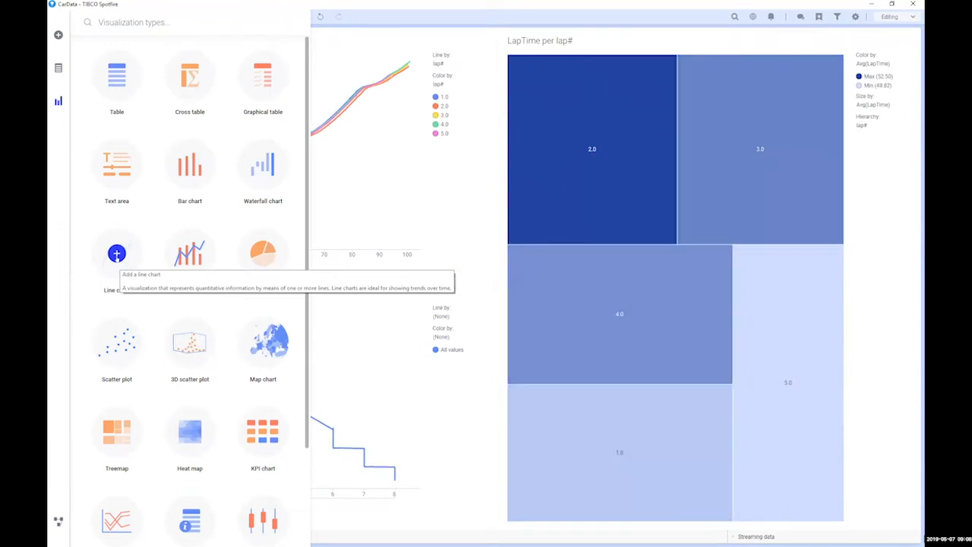
click(116, 254)
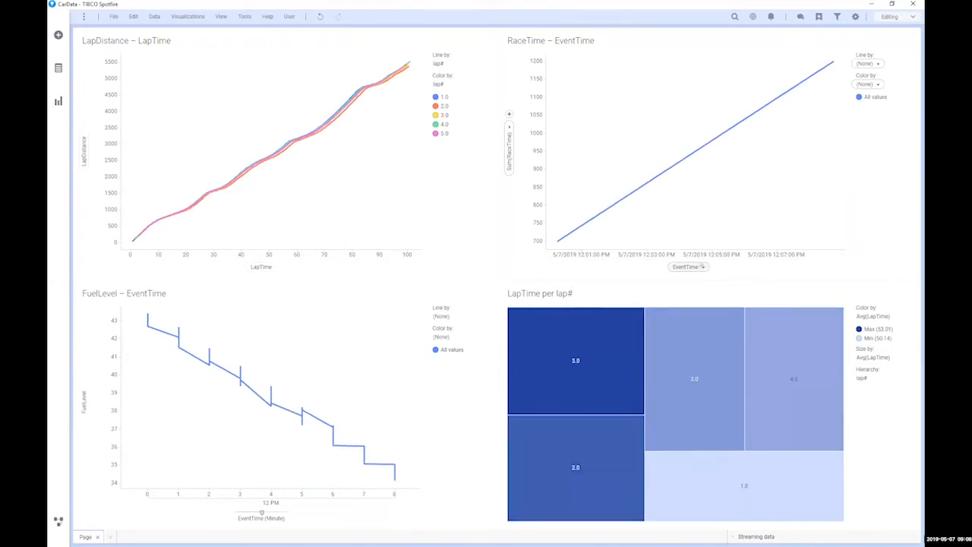
click(703, 268)
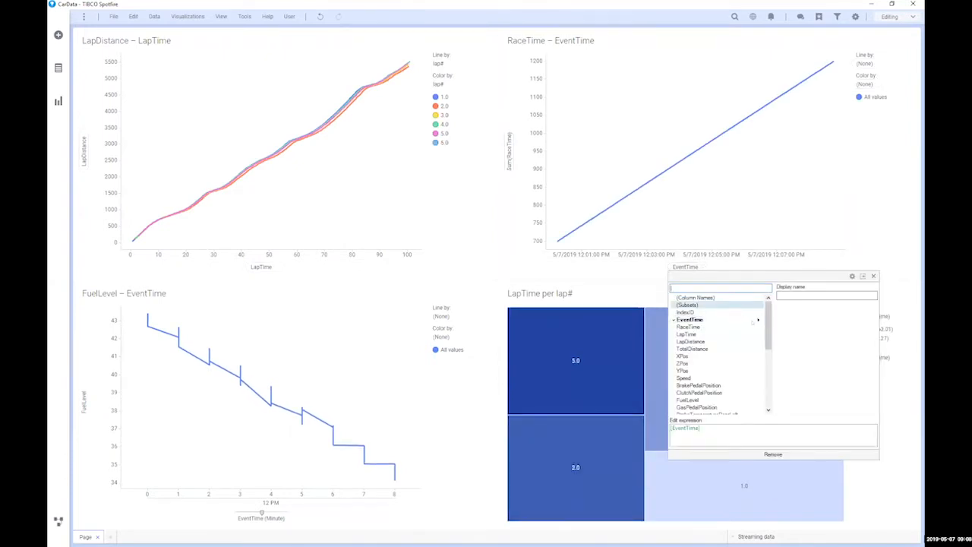
mouse_move(758, 320)
click(797, 422)
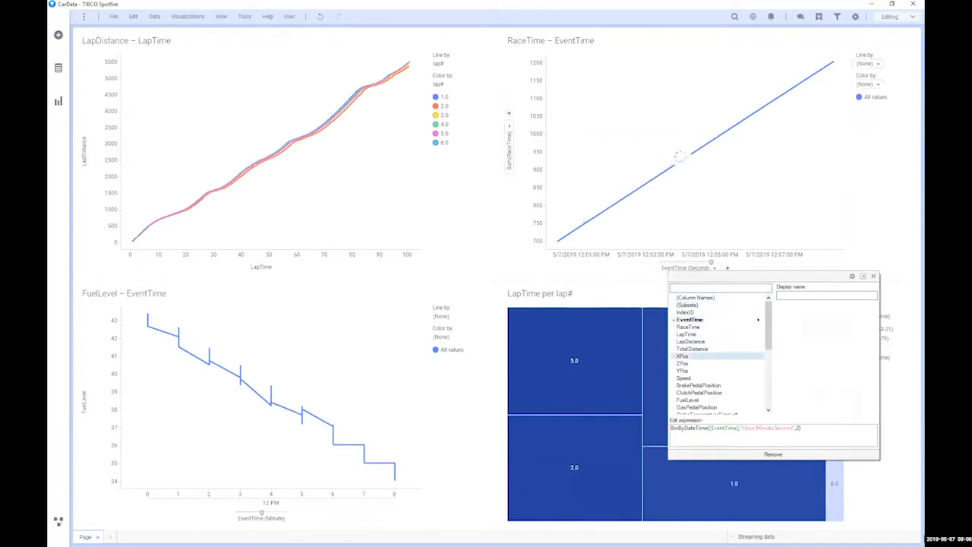
click(509, 127)
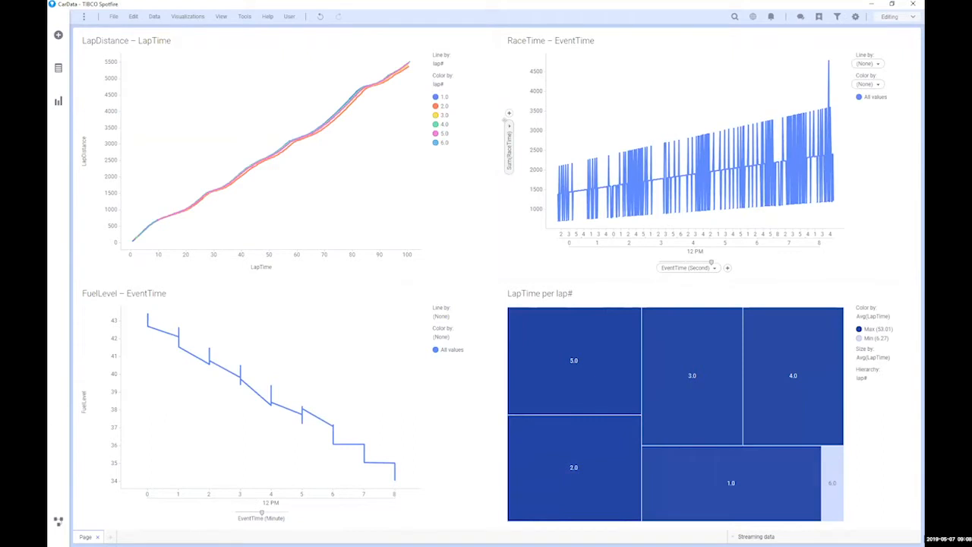
Step: Plot Avg(Acceleration) on the top-right chart's Y axis
scroll(565, 199, down, 5)
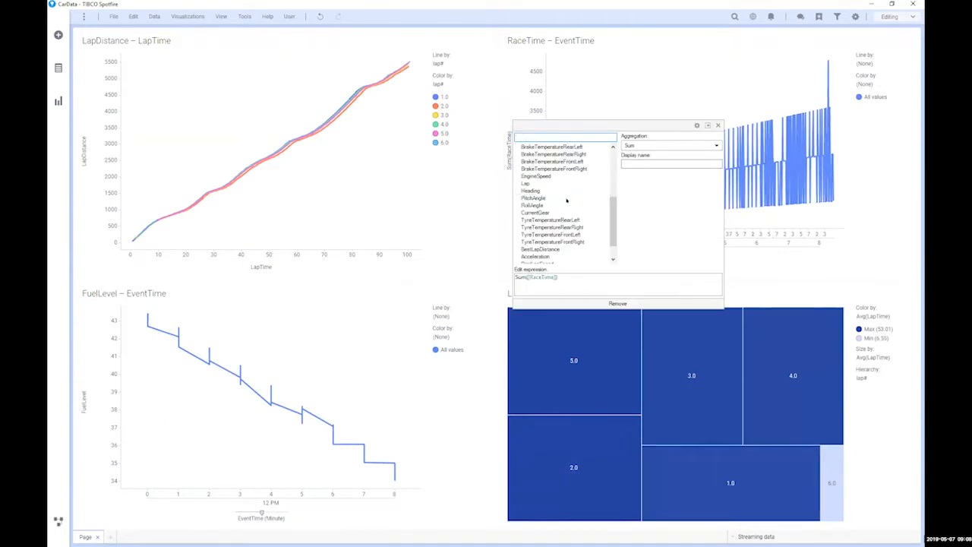
click(536, 255)
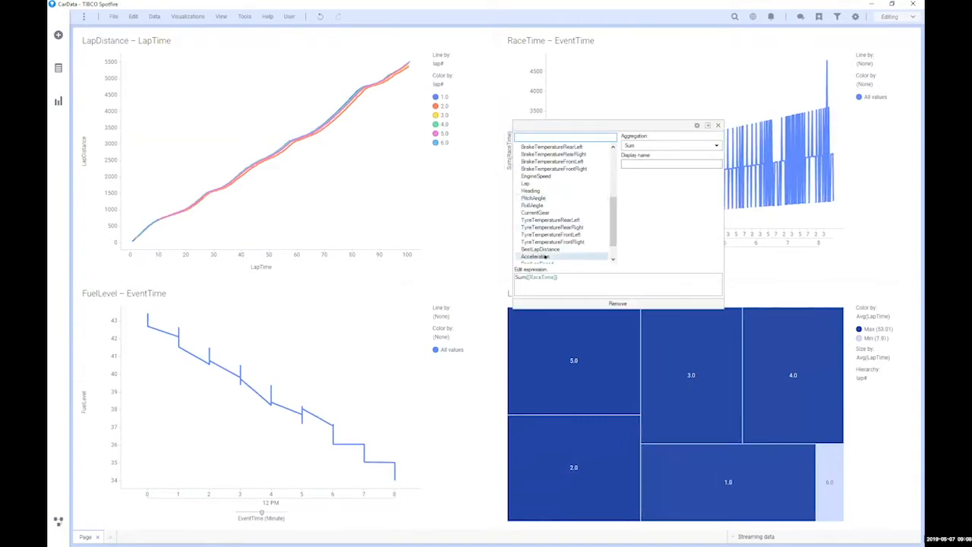
click(699, 146)
click(645, 173)
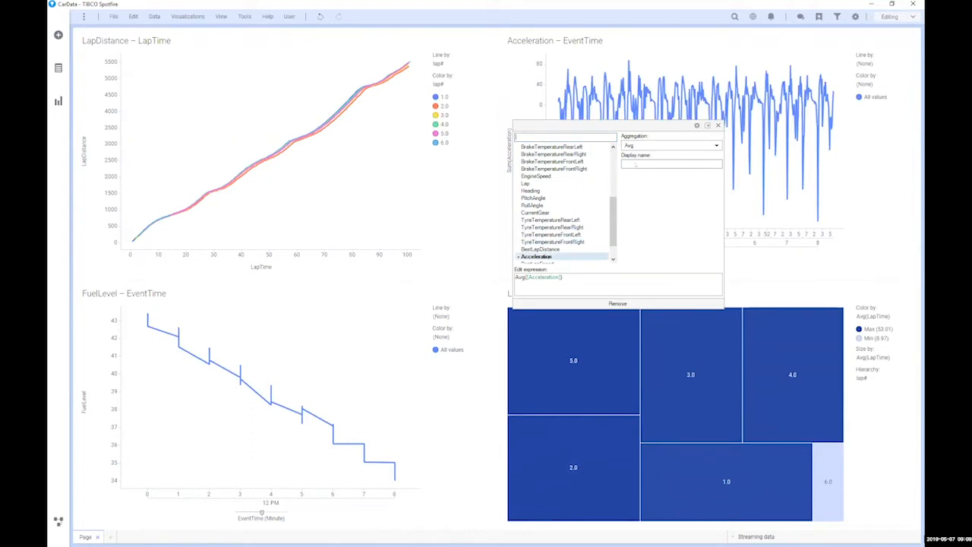
click(517, 81)
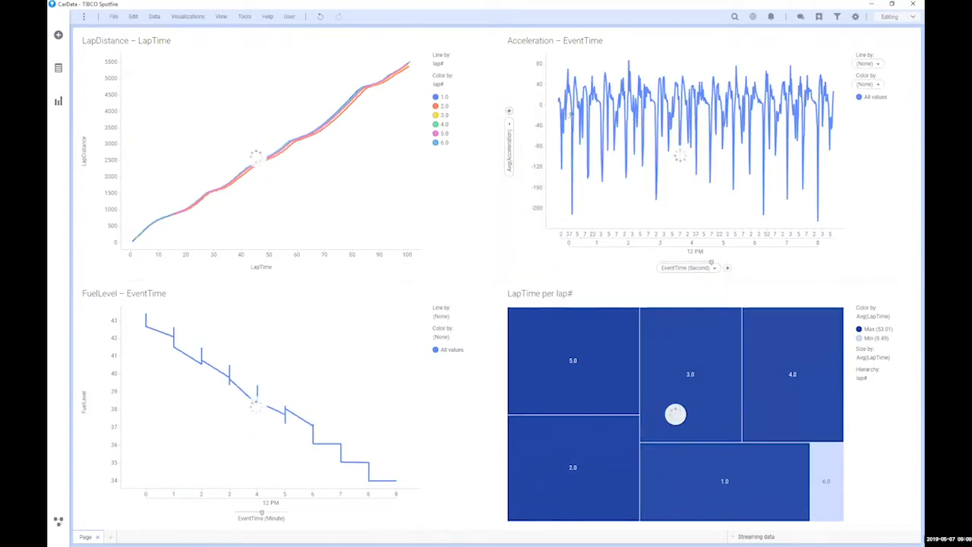
Step: Add Speed as a second Y value with Avg aggregation
click(508, 137)
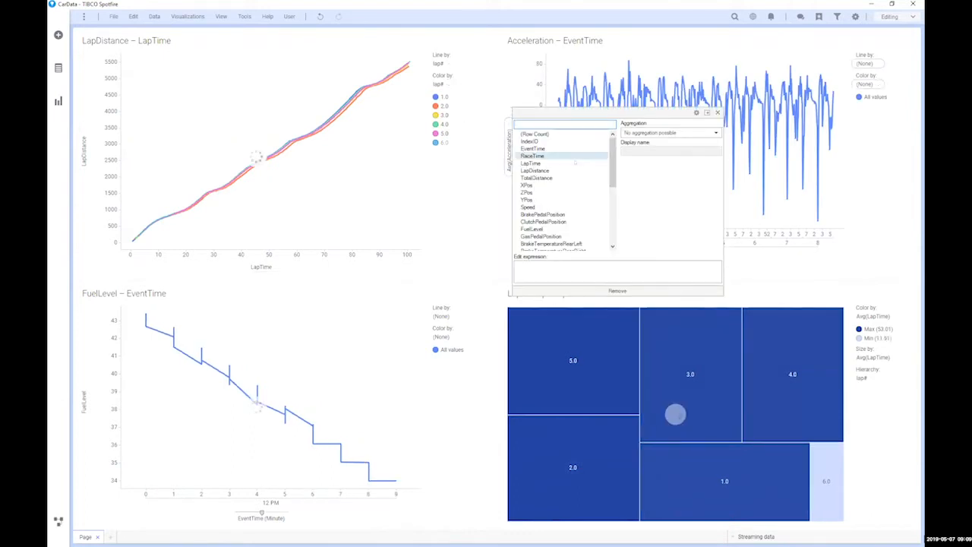
scroll(566, 182, down, 5)
scroll(576, 170, up, 5)
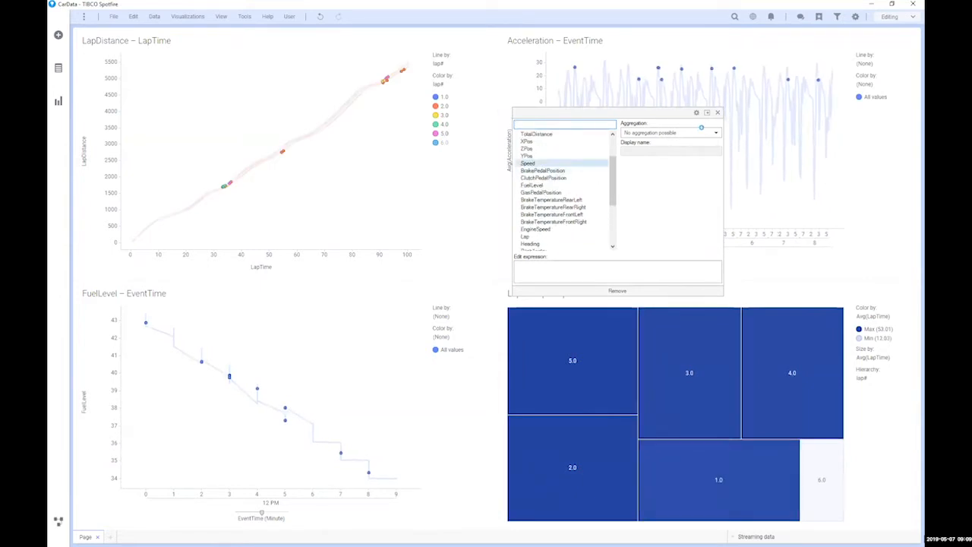
click(598, 163)
click(668, 133)
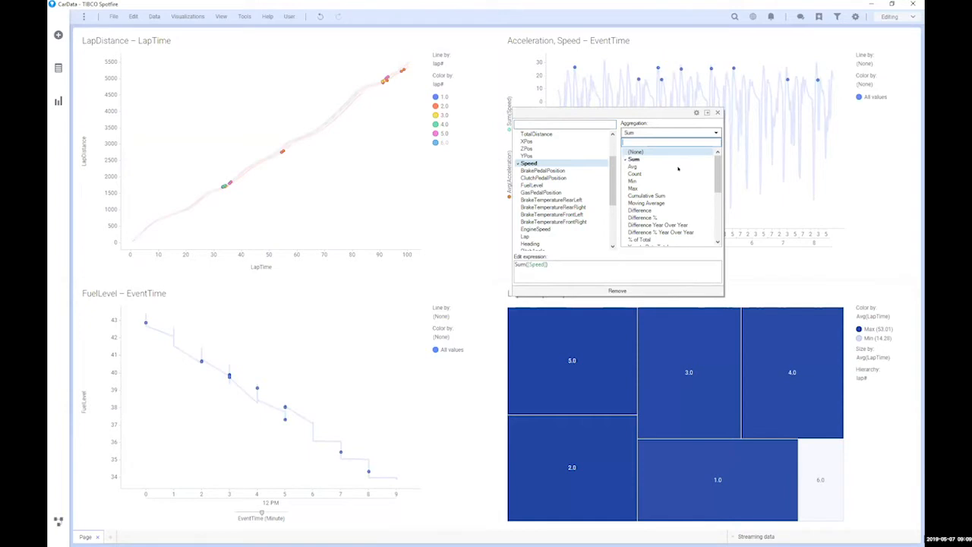
click(645, 167)
click(717, 112)
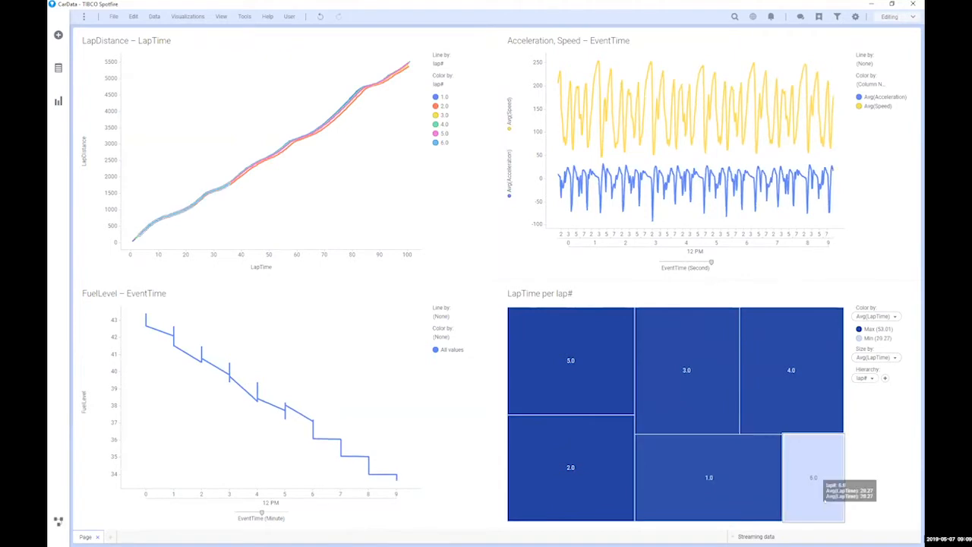
click(824, 497)
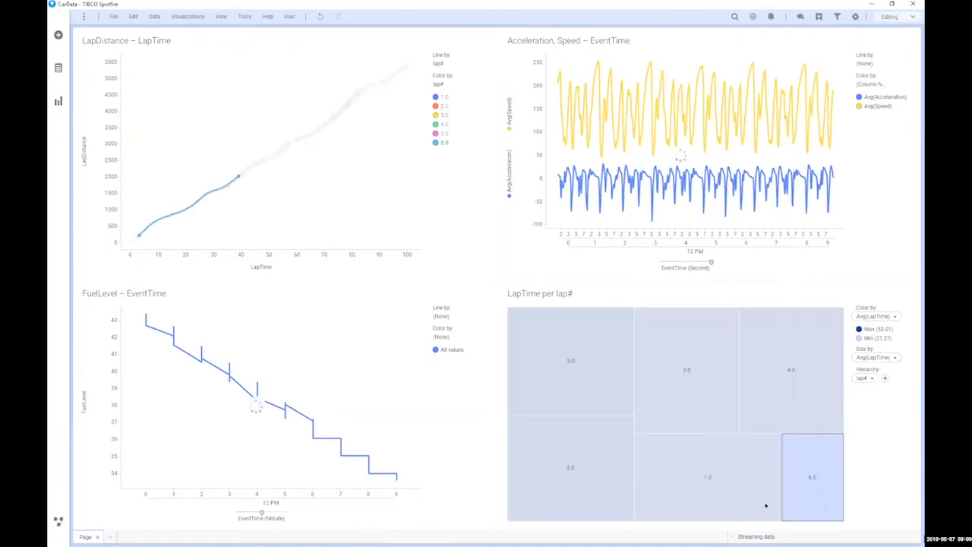
click(663, 486)
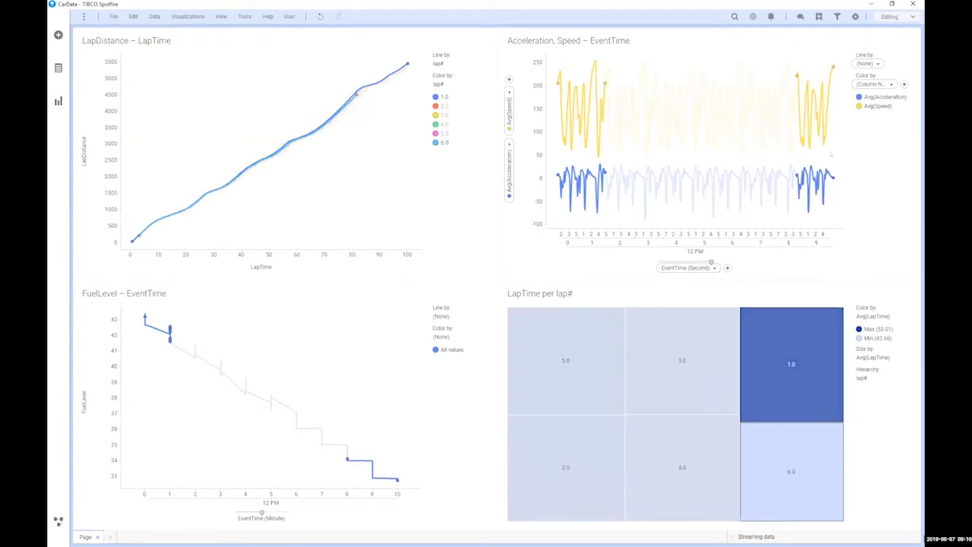
click(805, 155)
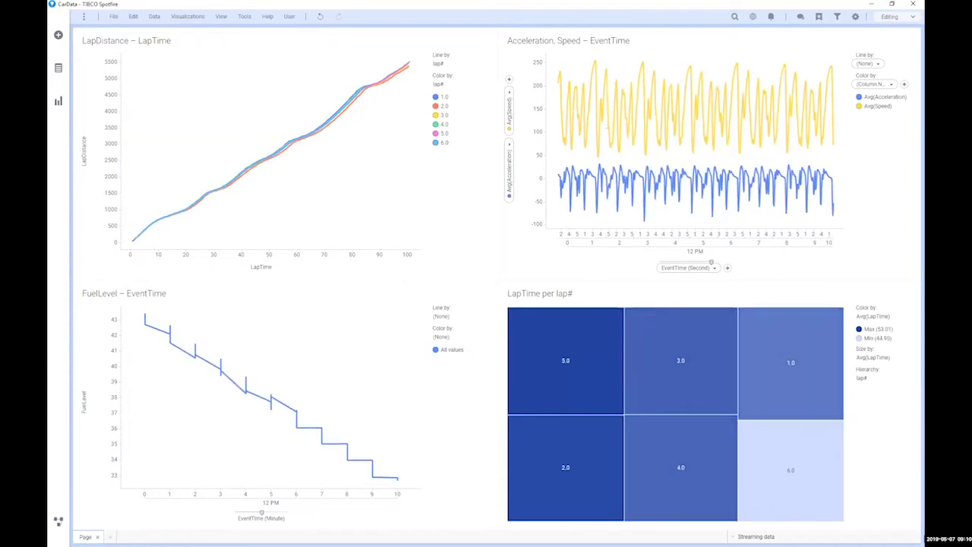
Step: Add a Holt-Winters forecast and toggle its Fitted line under Lines & Curves in Properties
right_click(609, 126)
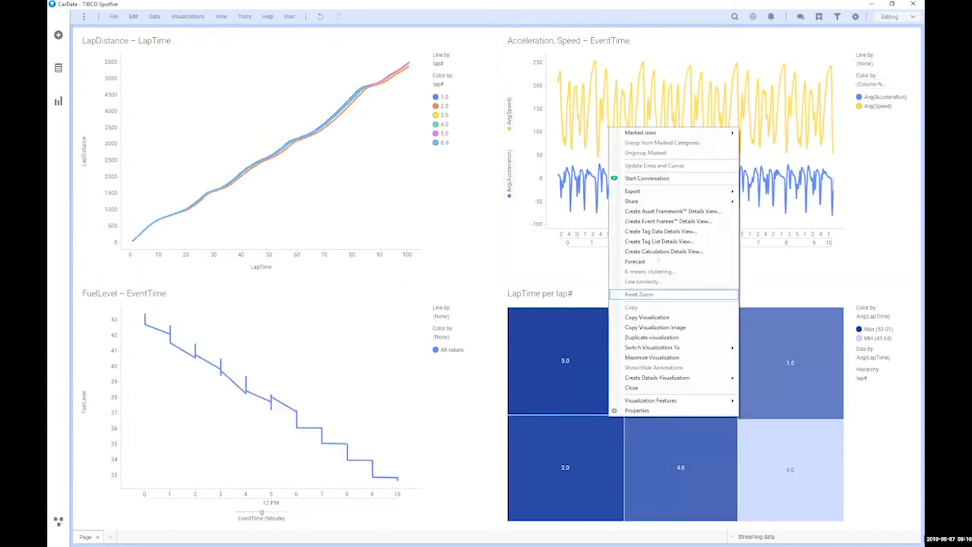
click(660, 261)
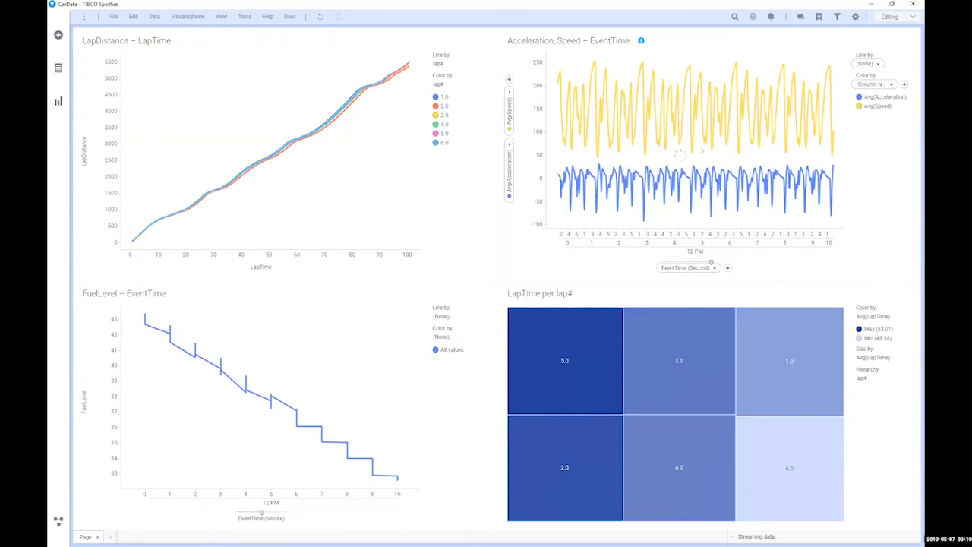
right_click(721, 146)
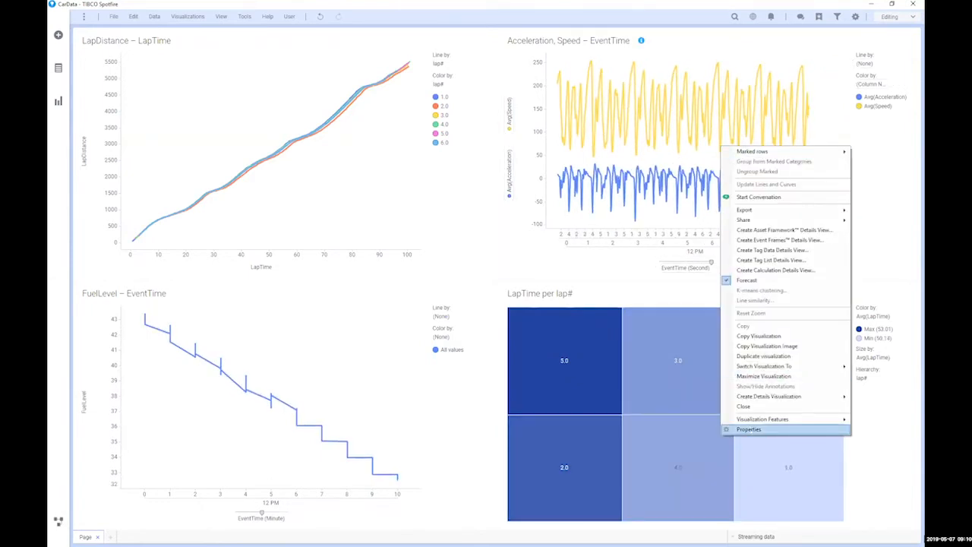
click(748, 430)
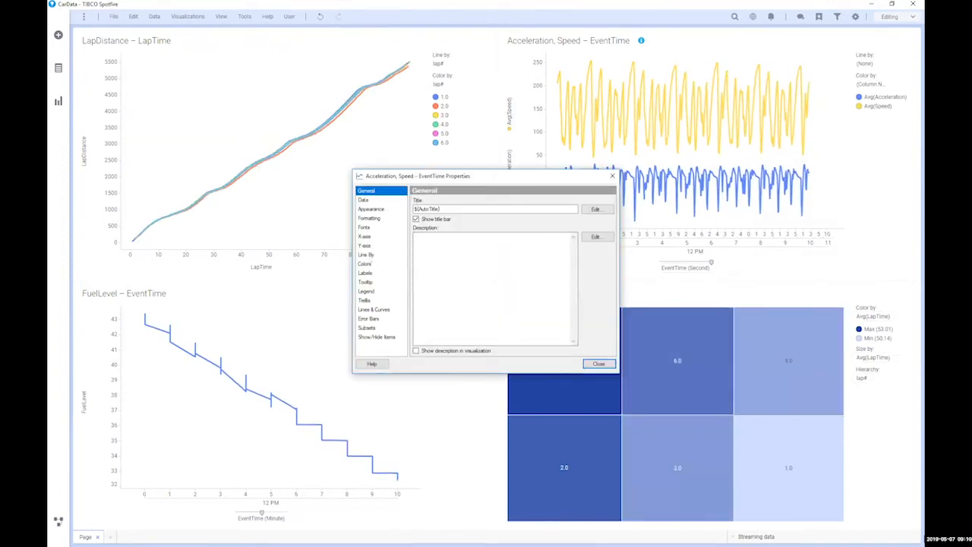
click(371, 310)
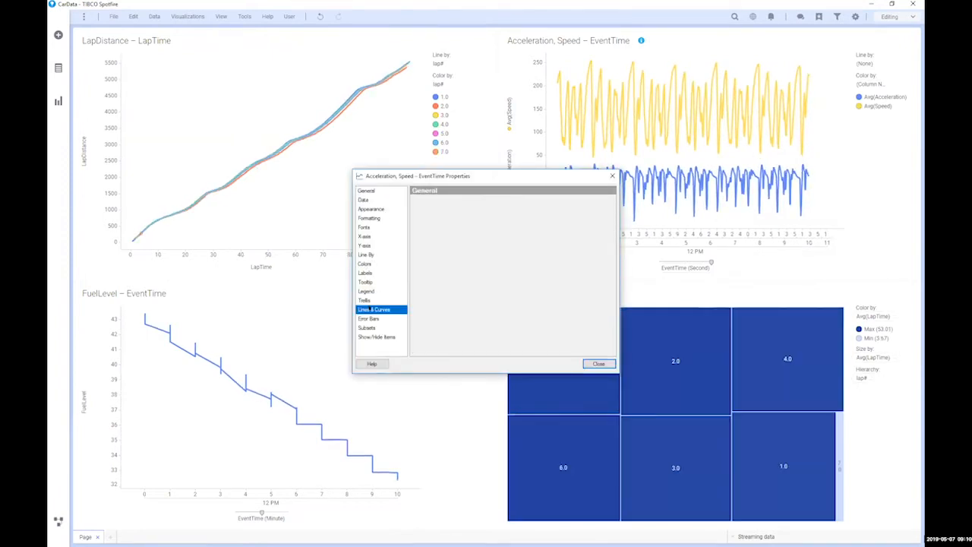
click(427, 224)
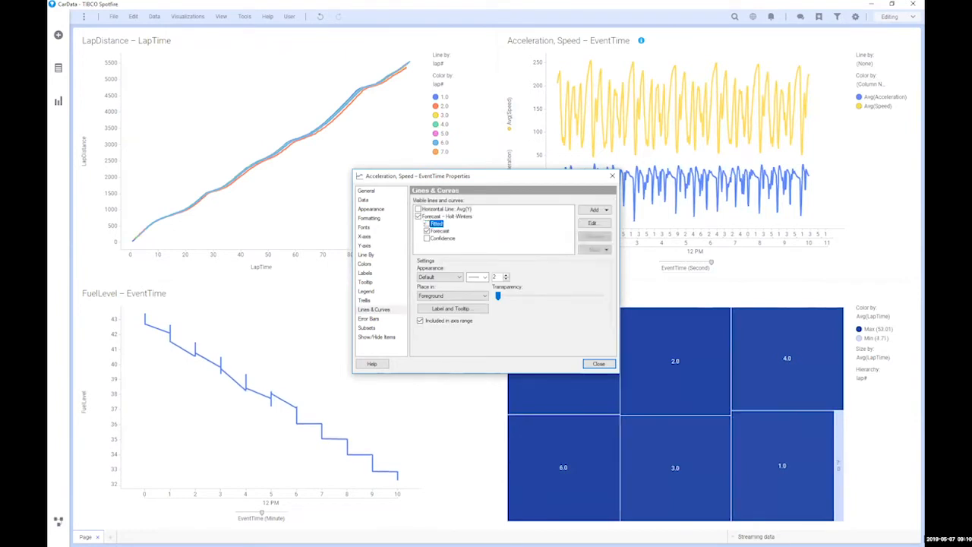
click(597, 363)
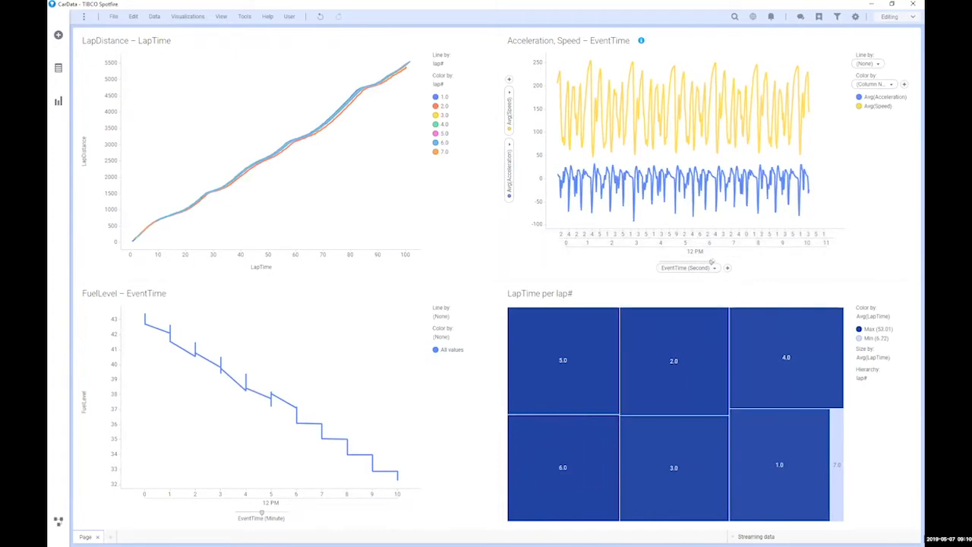
Step: Switch the X axis to EventTime (Minute) and uncheck Forecast on the chart
click(680, 261)
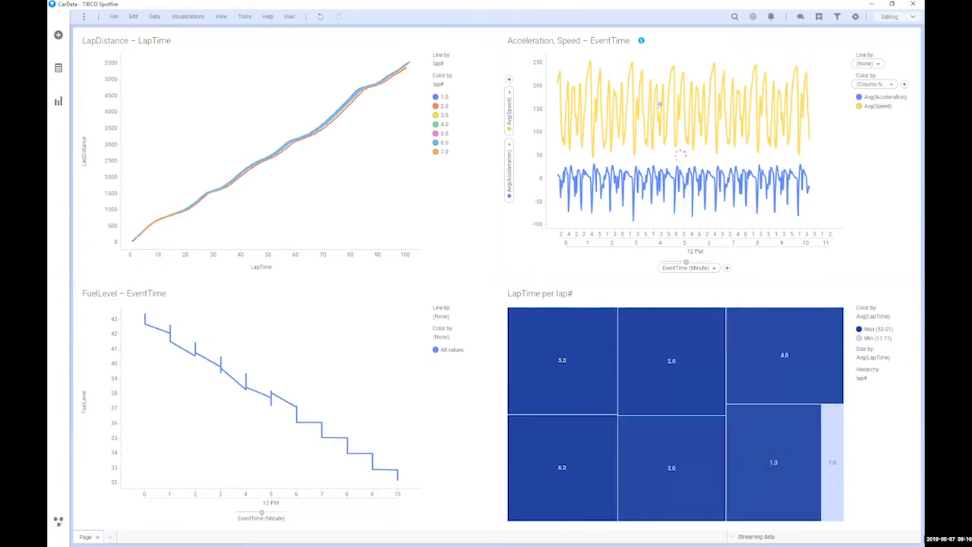
mouse_move(651, 77)
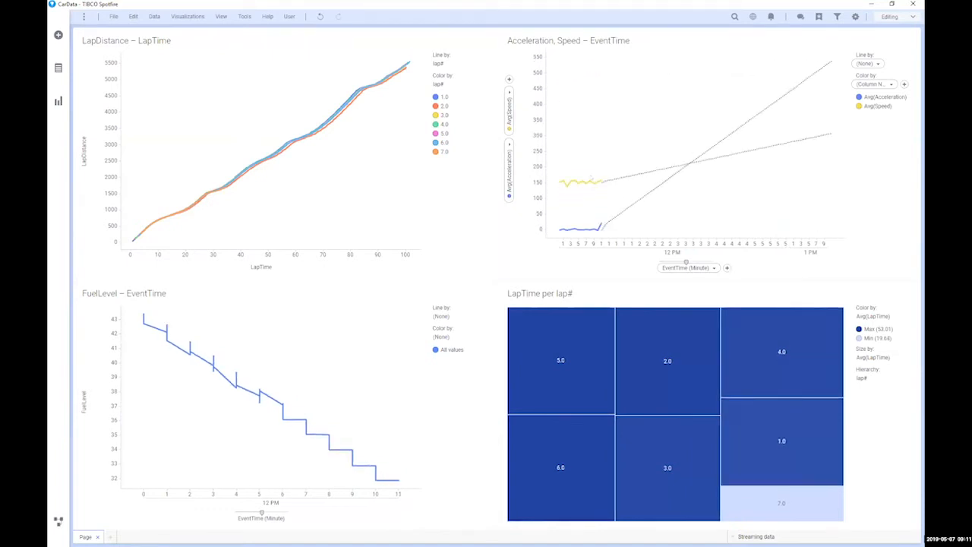
right_click(671, 114)
click(678, 252)
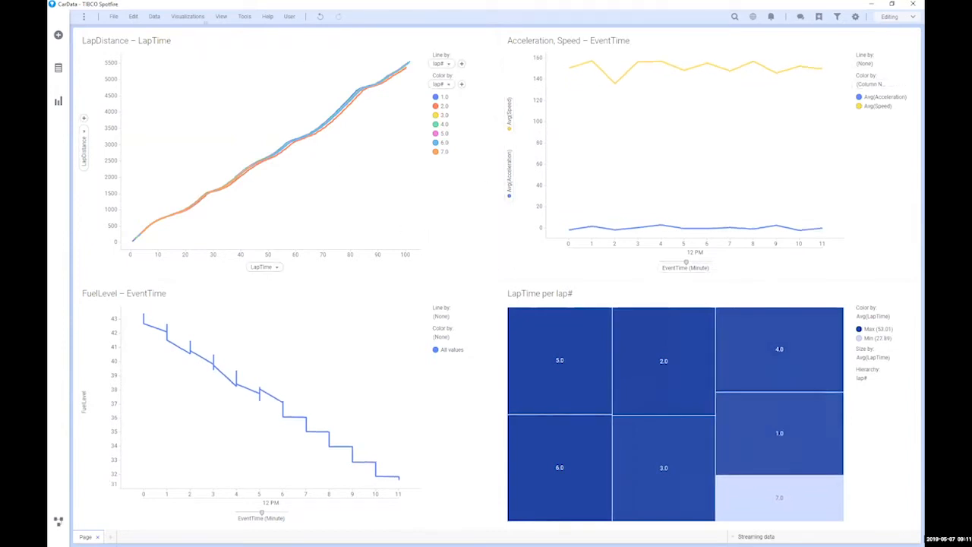
Step: Open Add calculated column and start the expression with [BrakeTemperatureRearLeft]+
click(243, 16)
mouse_move(258, 33)
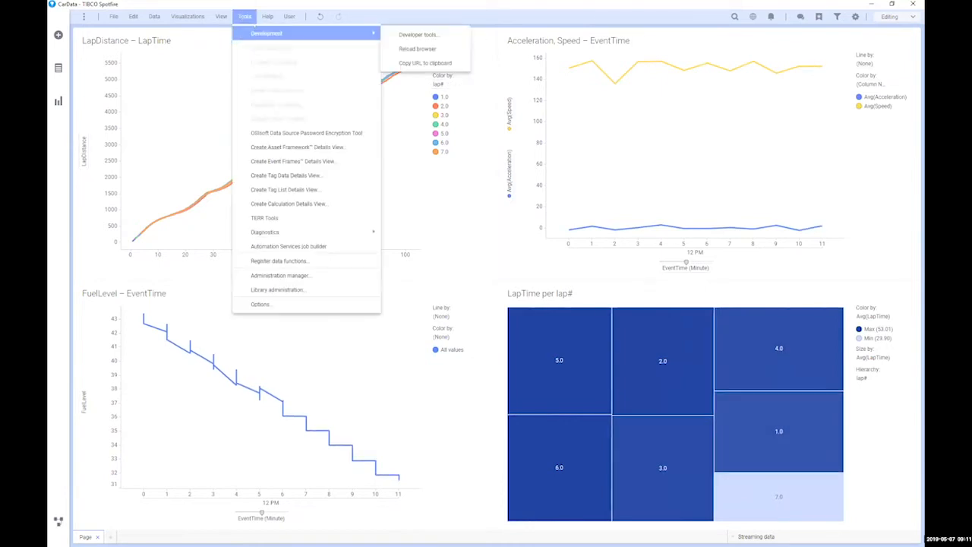
click(536, 70)
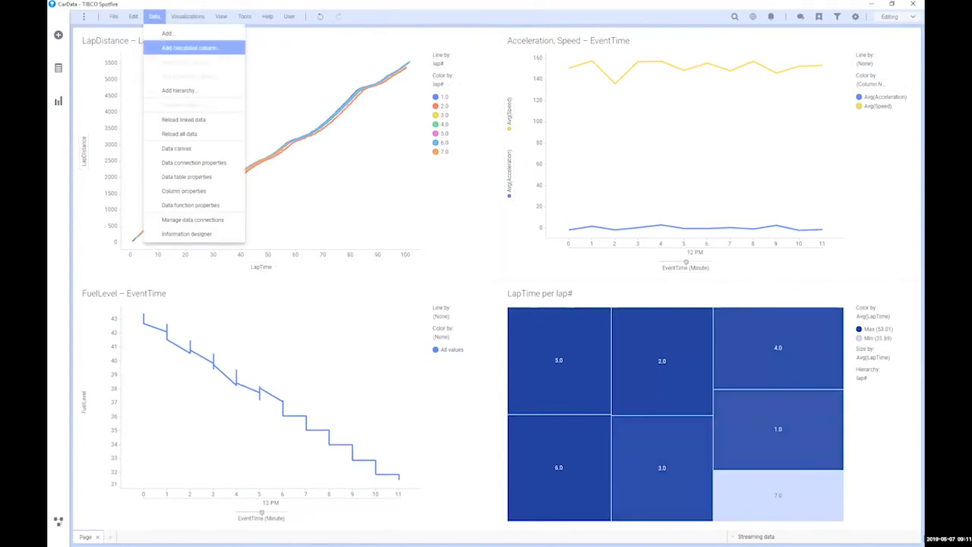
click(166, 47)
click(311, 214)
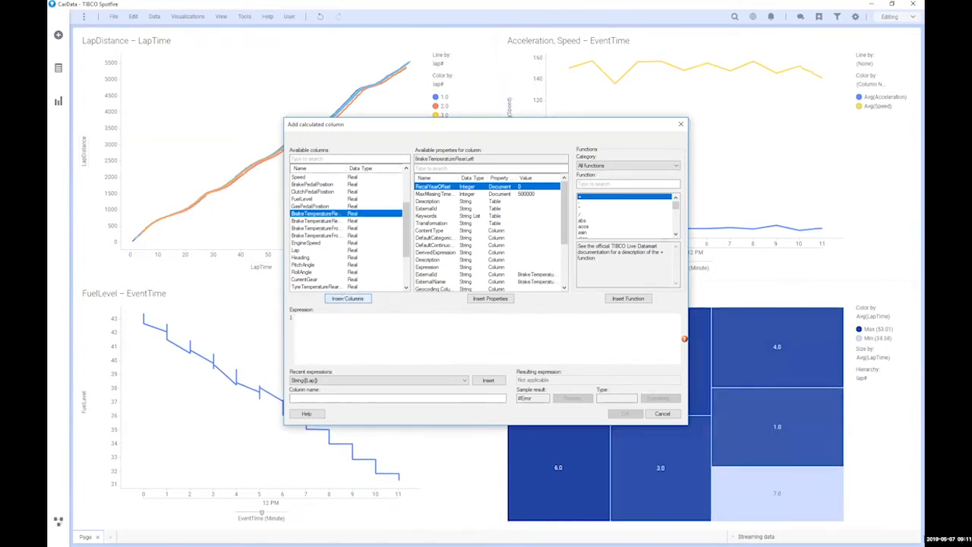
click(346, 298)
click(345, 299)
click(346, 298)
click(346, 299)
click(346, 299)
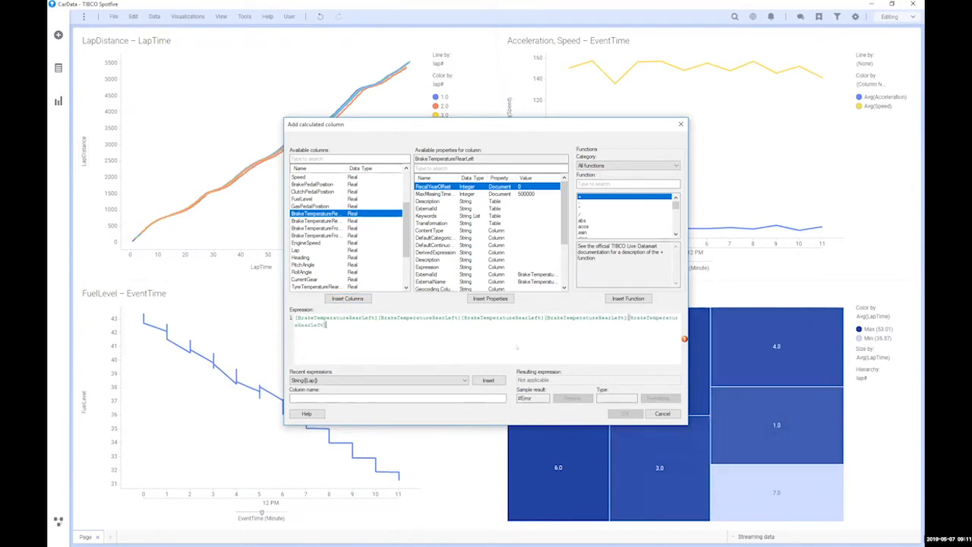
key(ctrl+a)
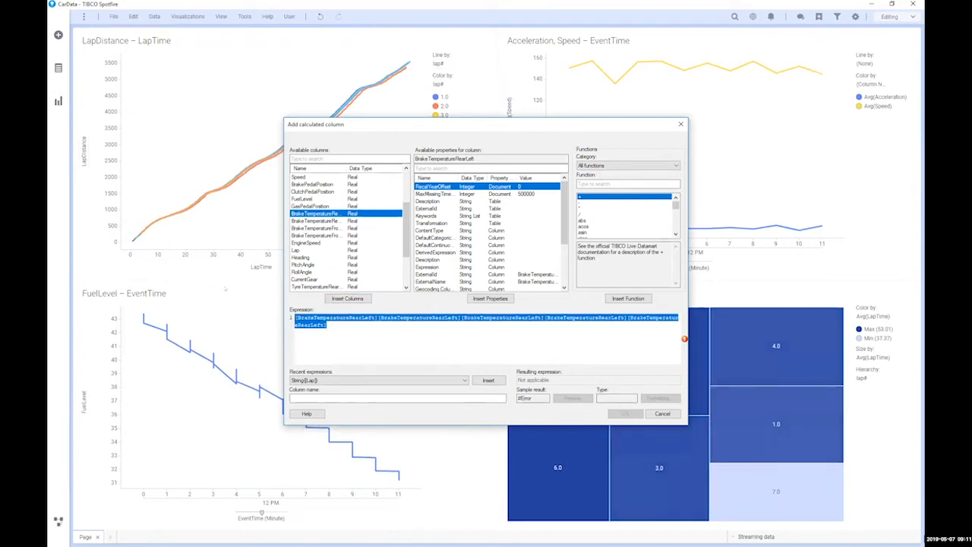
key(Delete)
click(347, 298)
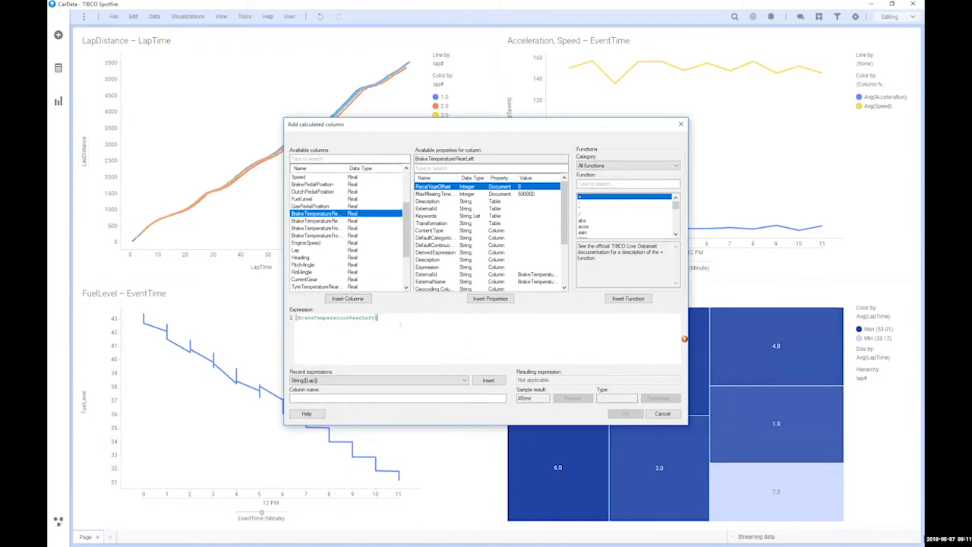
text(+)
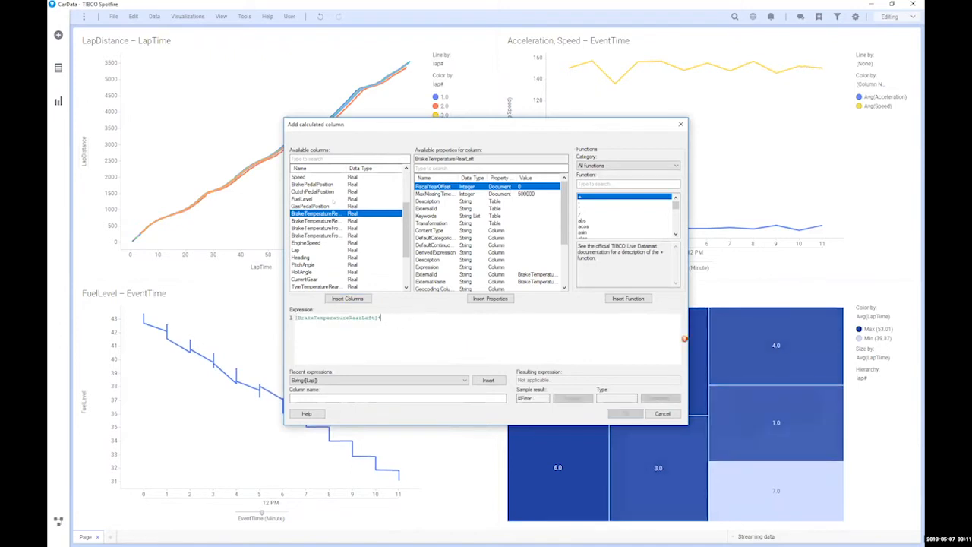
Step: Add the rear-right, front-left and front-right brake temperatures and wrap the sum in ( )/4
click(323, 221)
click(347, 299)
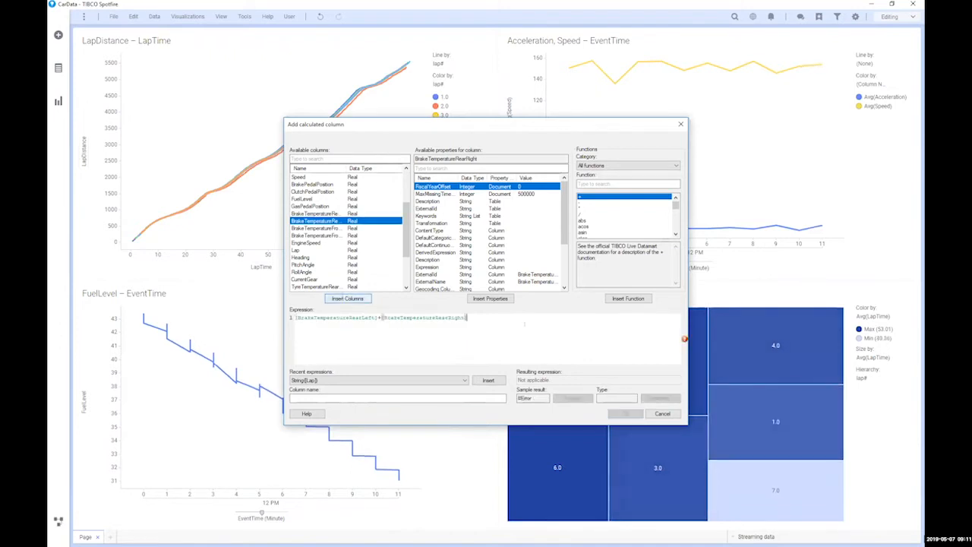
text(+)
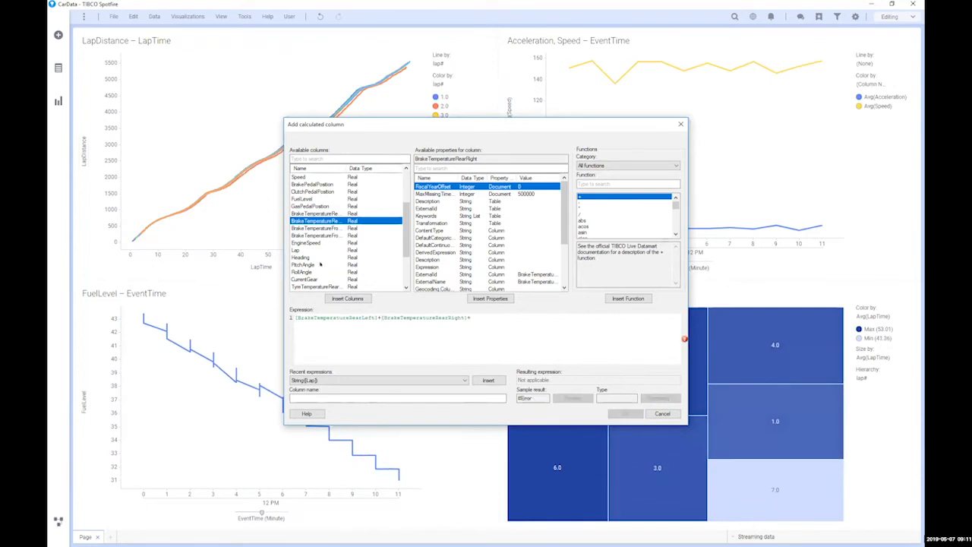
click(322, 228)
click(347, 299)
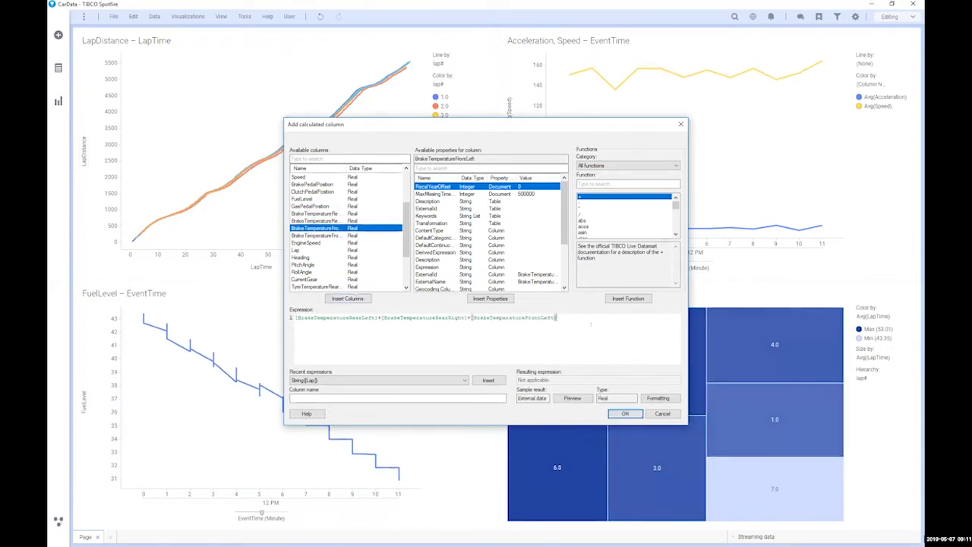
text(+)
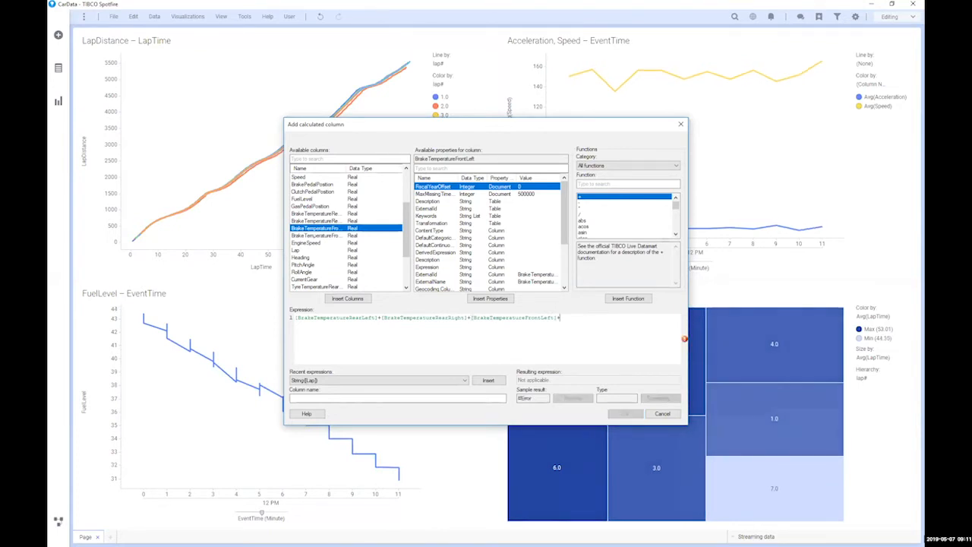
click(323, 235)
click(348, 298)
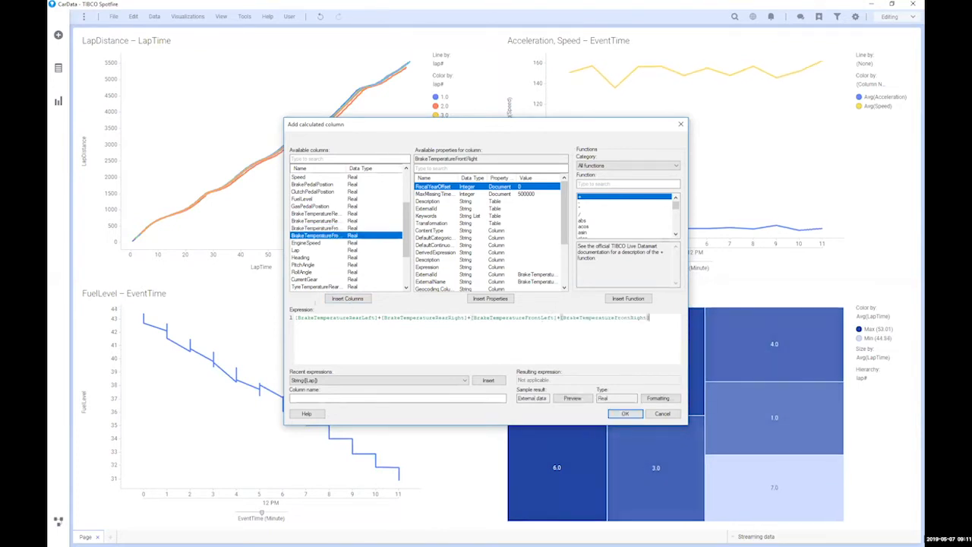
click(295, 318)
text(()
click(660, 318)
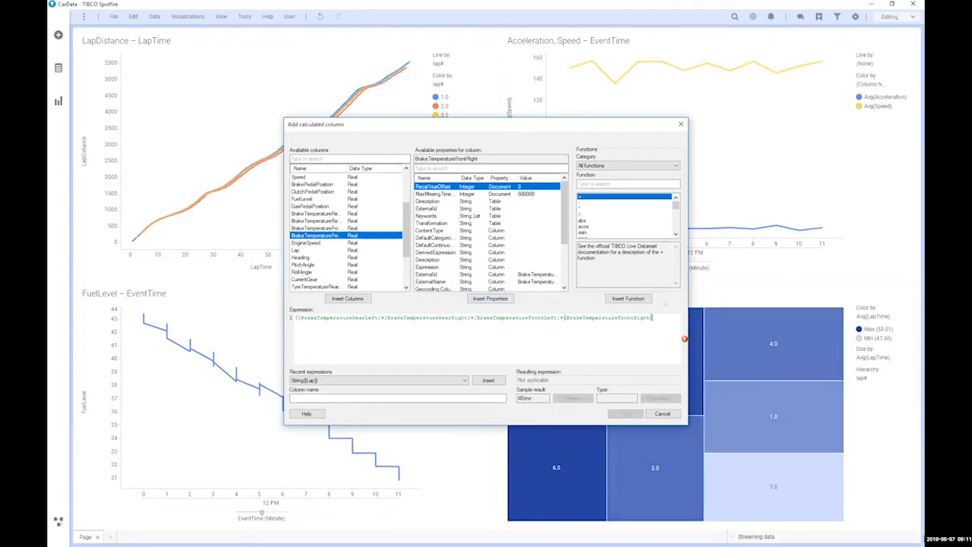
text()/4)
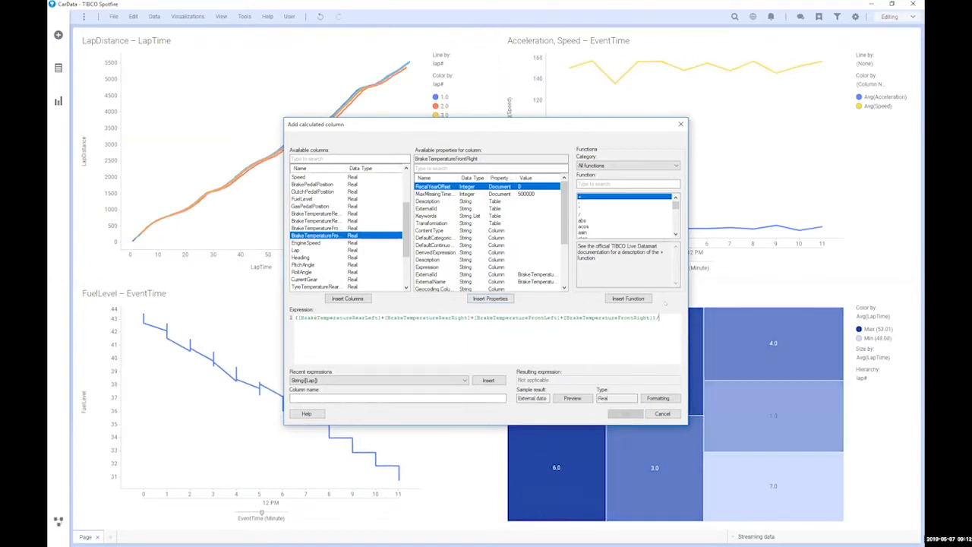
Step: Name the column 'Overall brake tem' and create it
click(356, 397)
text(Overall brake)
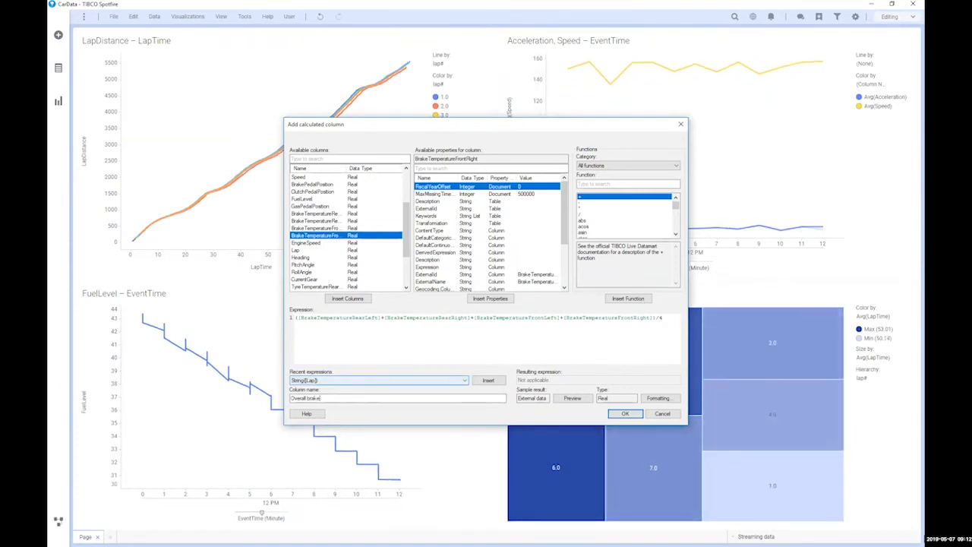
text( tem)
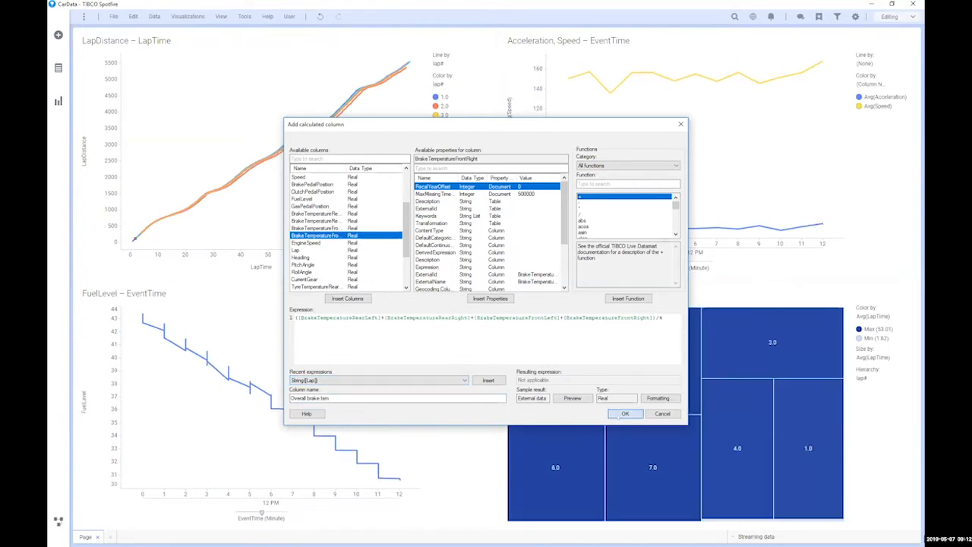
click(622, 413)
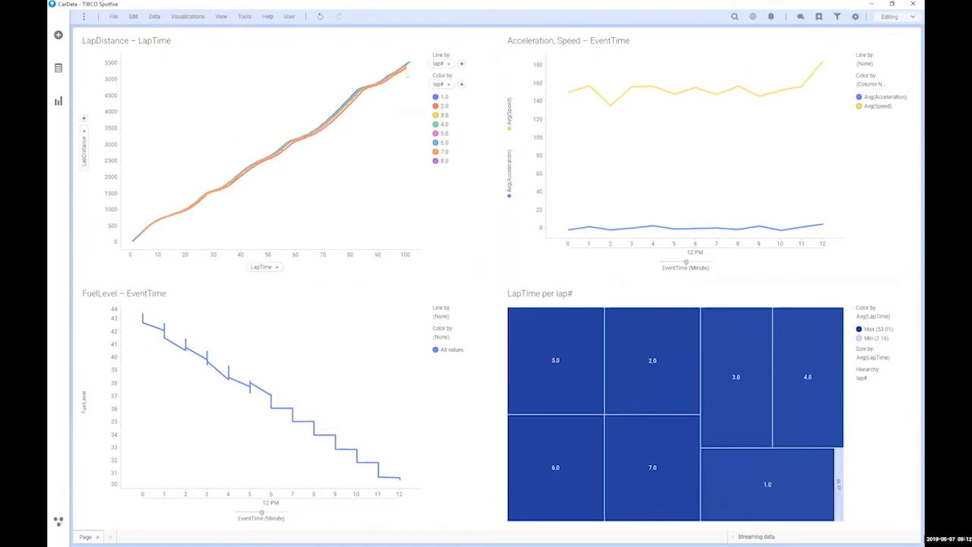
Step: Add a CarData visualization showing Avg(Overall brake tem) instead of Sum(RaceTime)
click(182, 16)
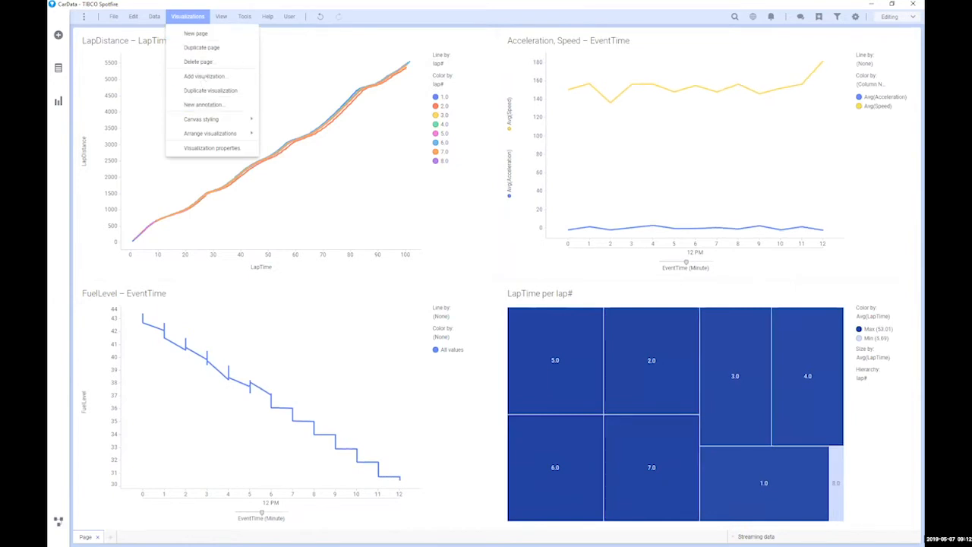
click(205, 77)
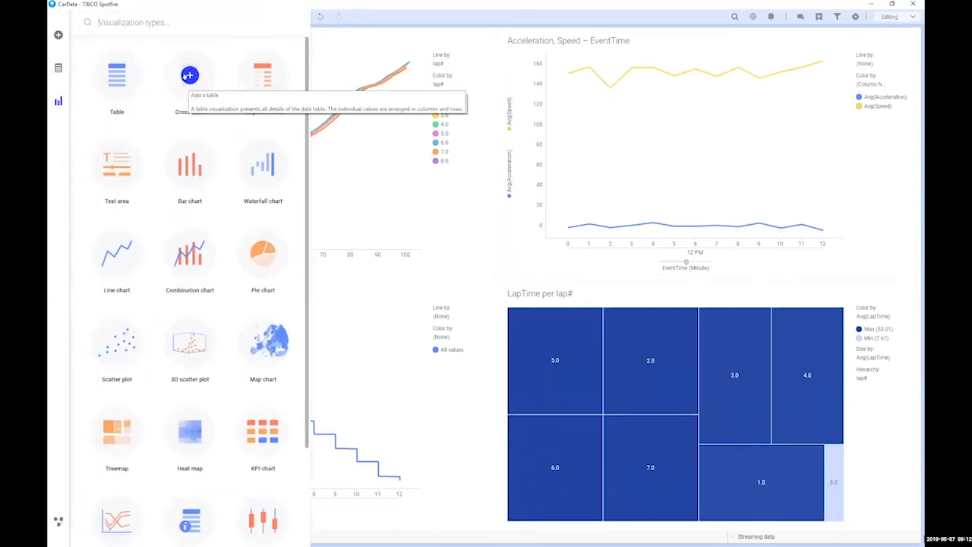
click(490, 162)
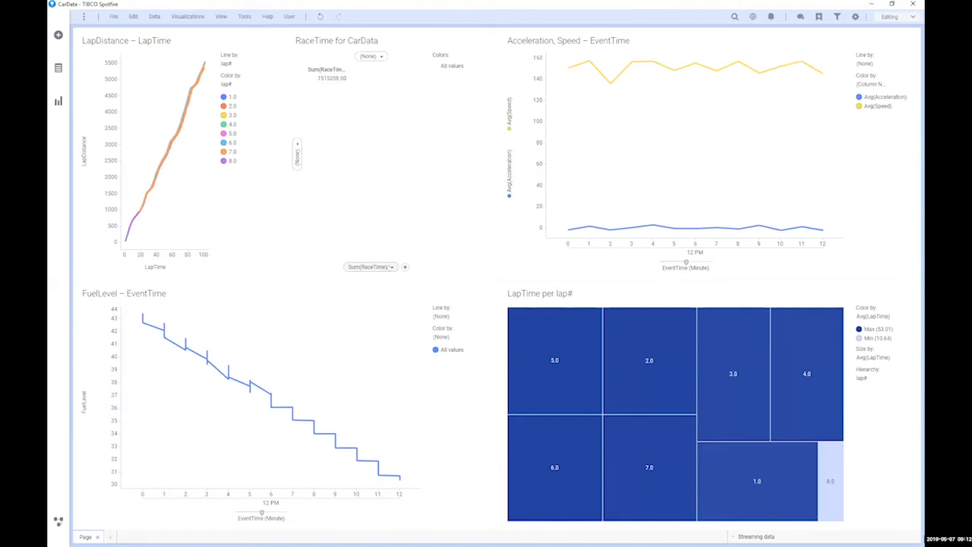
click(391, 266)
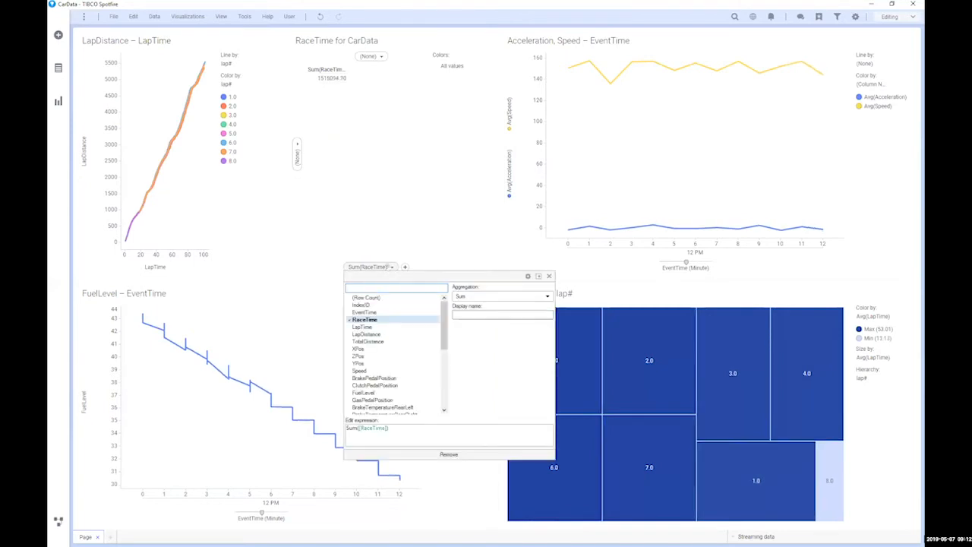
scroll(392, 409, down, 8)
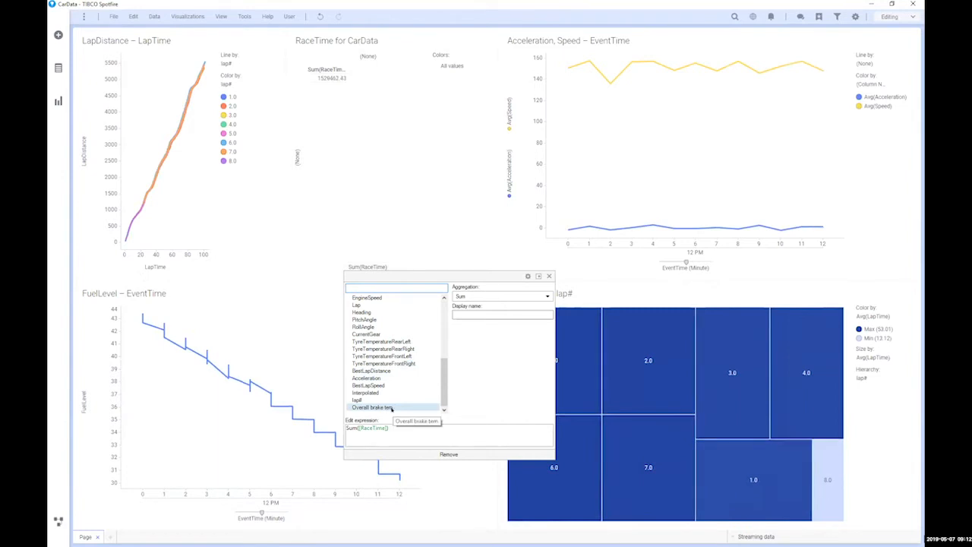
click(392, 409)
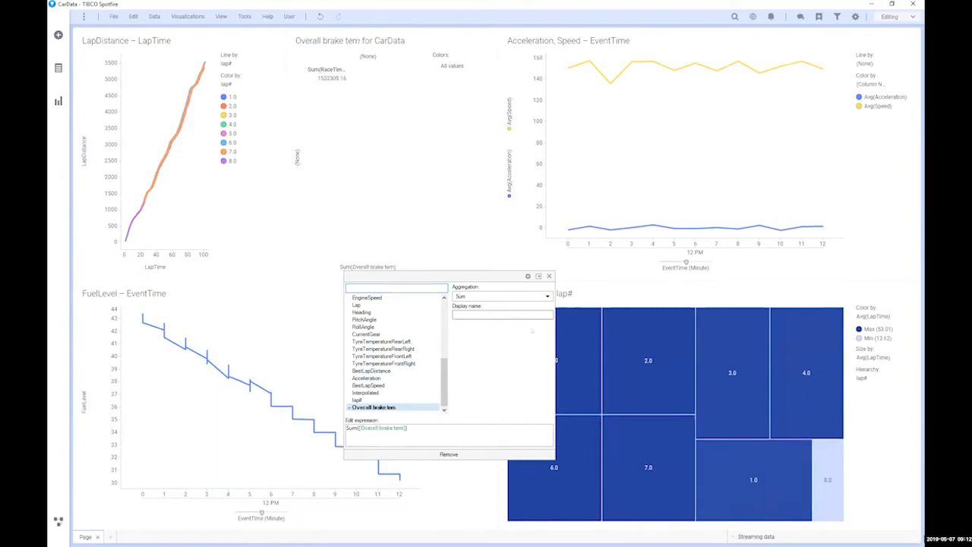
click(501, 297)
click(466, 324)
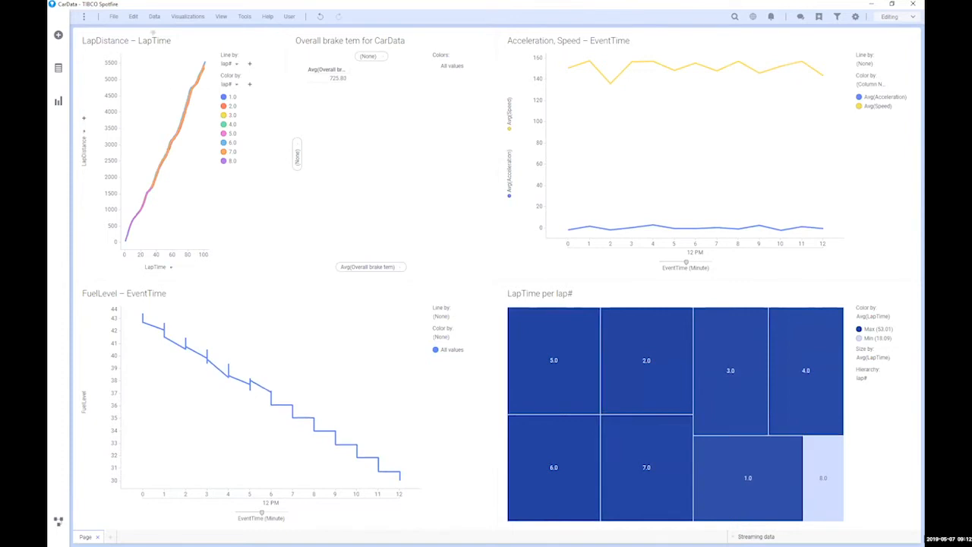
Step: Browse the Functions list, reading the atan, Boolean and bitxor descriptions
click(154, 16)
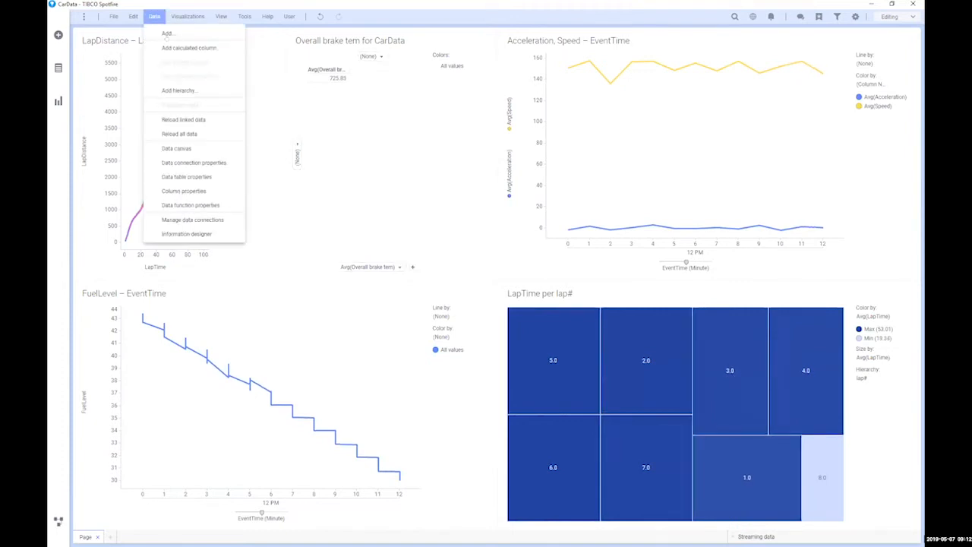
click(181, 43)
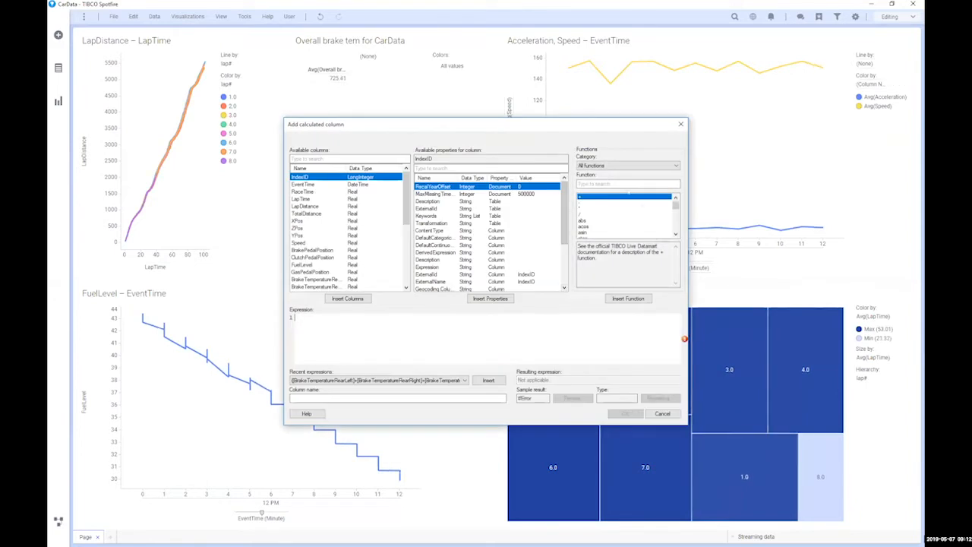
scroll(611, 217, down, 1)
click(611, 220)
scroll(612, 222, down, 2)
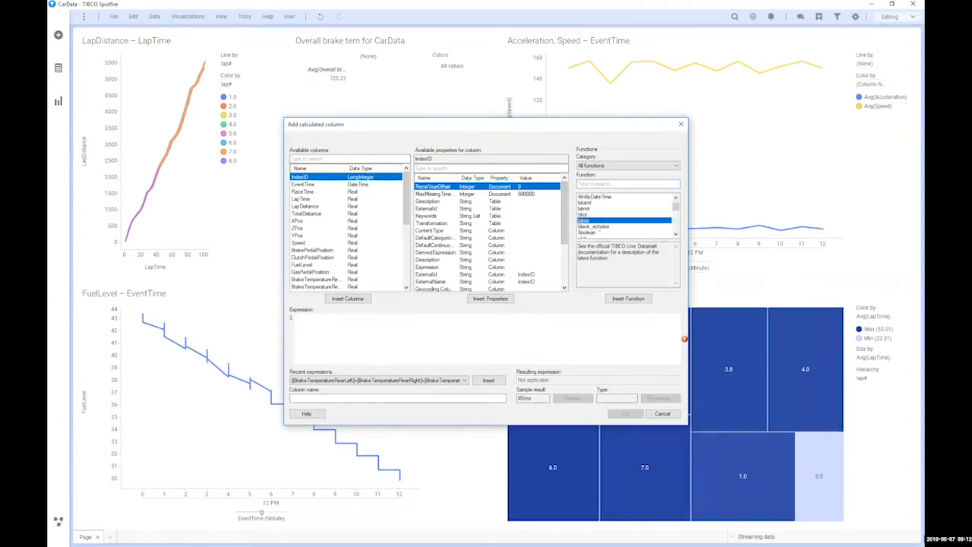
click(597, 232)
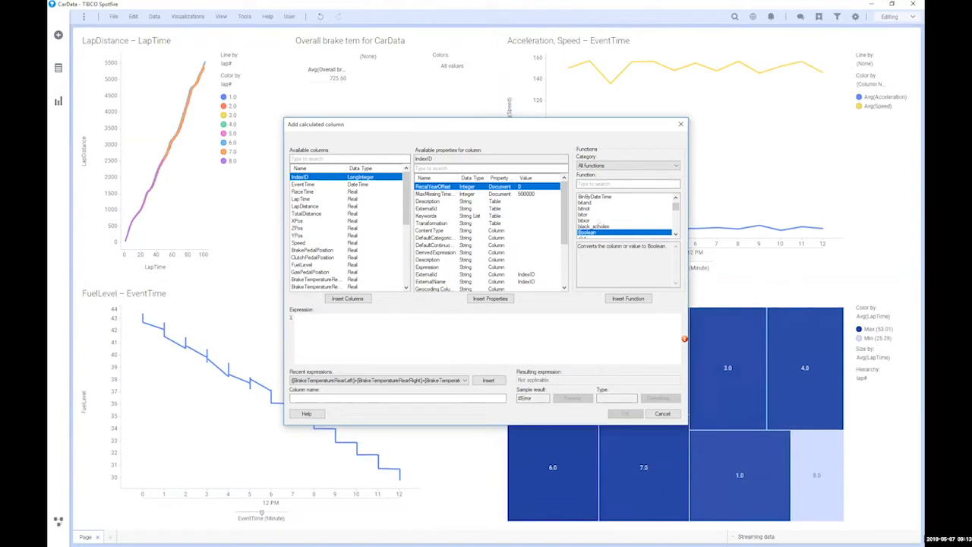
click(598, 221)
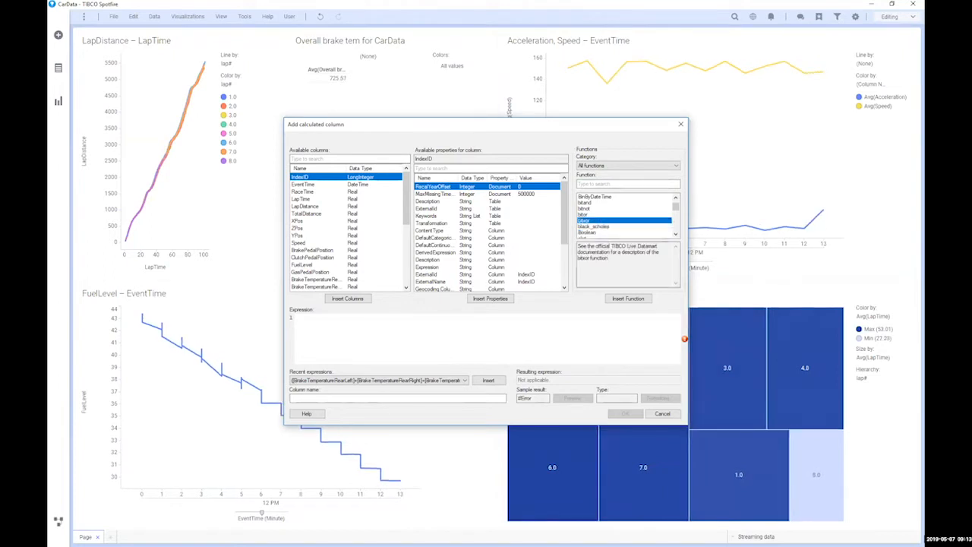
drag(611, 246, 609, 259)
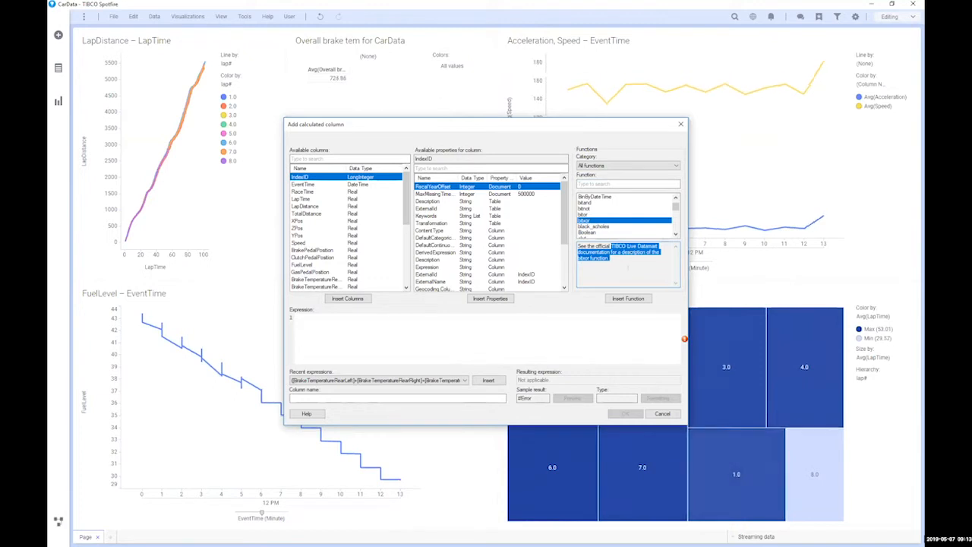
click(663, 279)
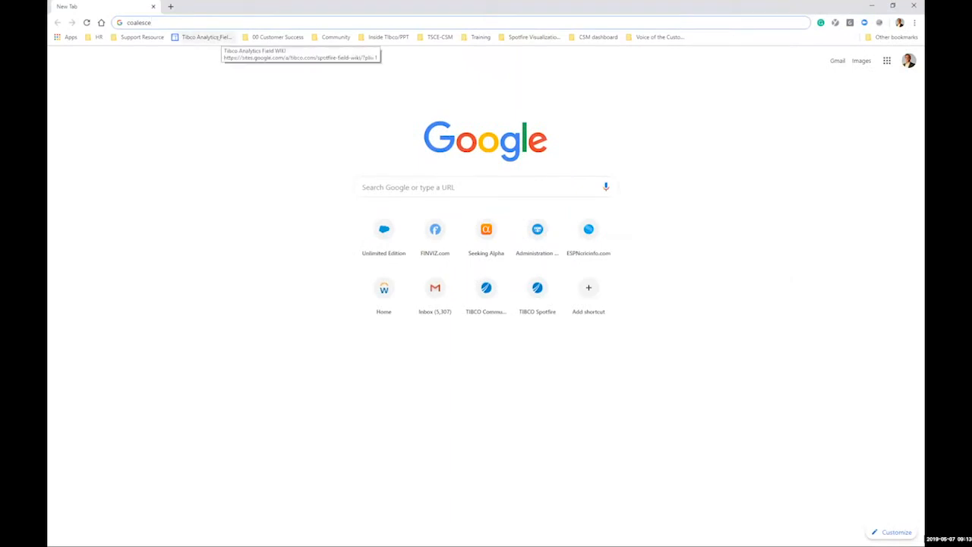
Step: Search for 'coalesce function Tibco' and open the StreamBase Expression Language Functions result
text(function)
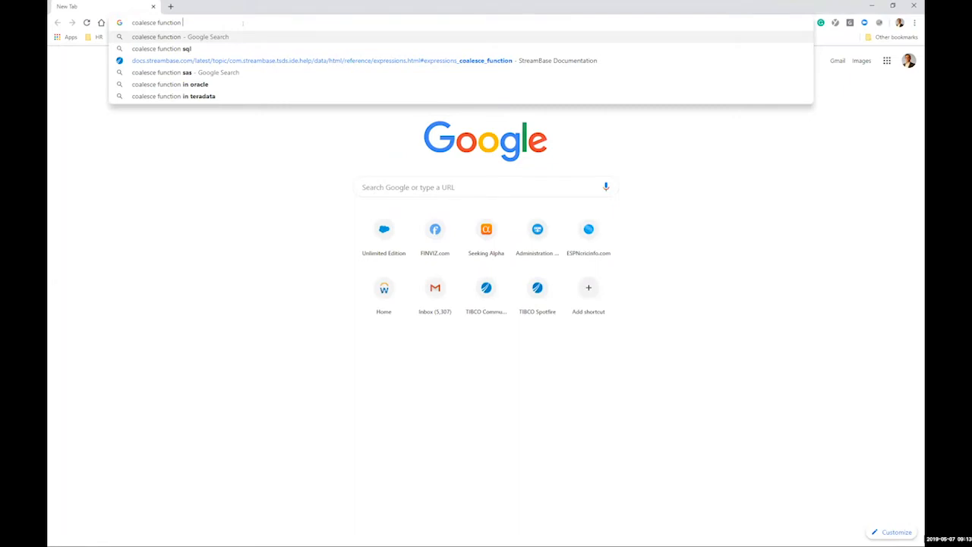
text(Tibco)
key(Return)
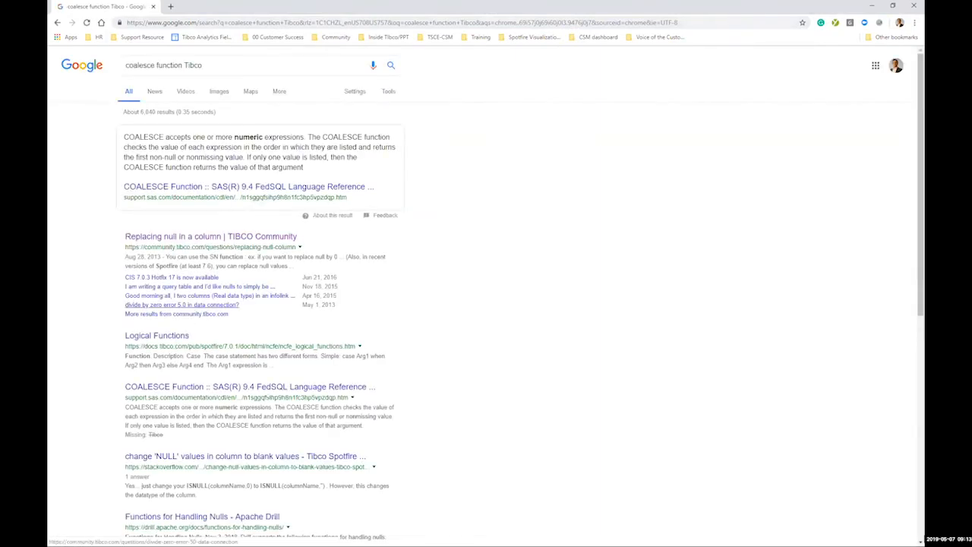
scroll(189, 388, down, 3)
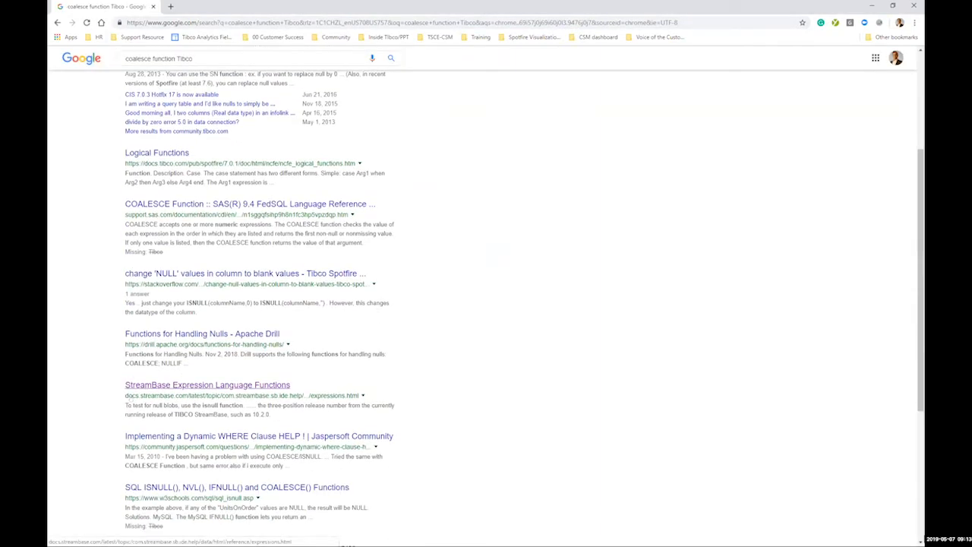
click(216, 386)
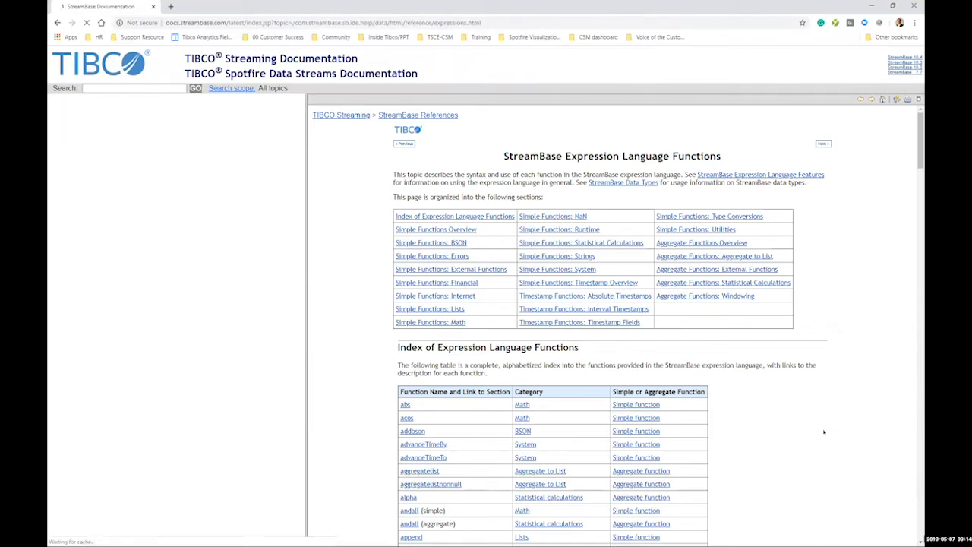
Step: Scroll down through the StreamBase expression language function index table
scroll(824, 432, down, 4)
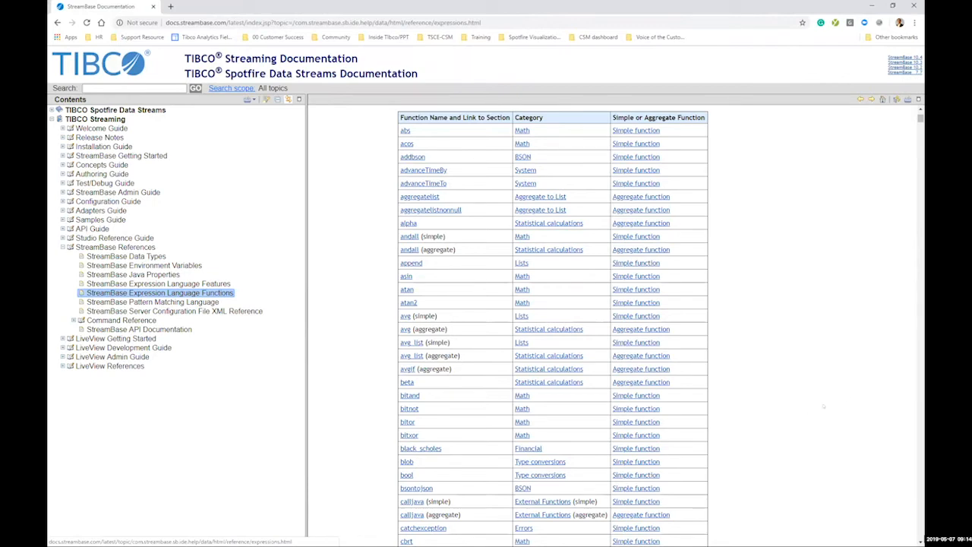
scroll(847, 392, down, 3)
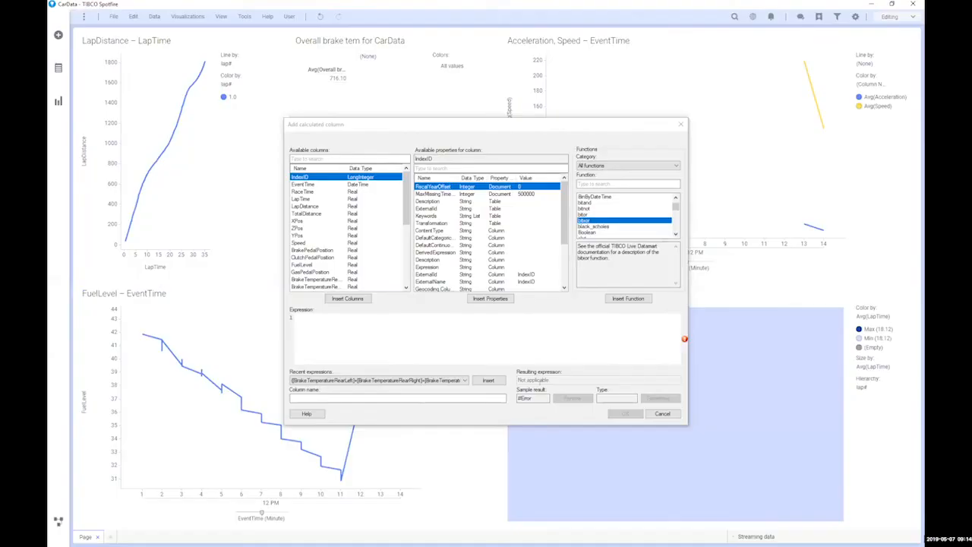
Step: Cancel the calculated column, widen the LapDistance – LapTime chart, and open its properties
click(662, 413)
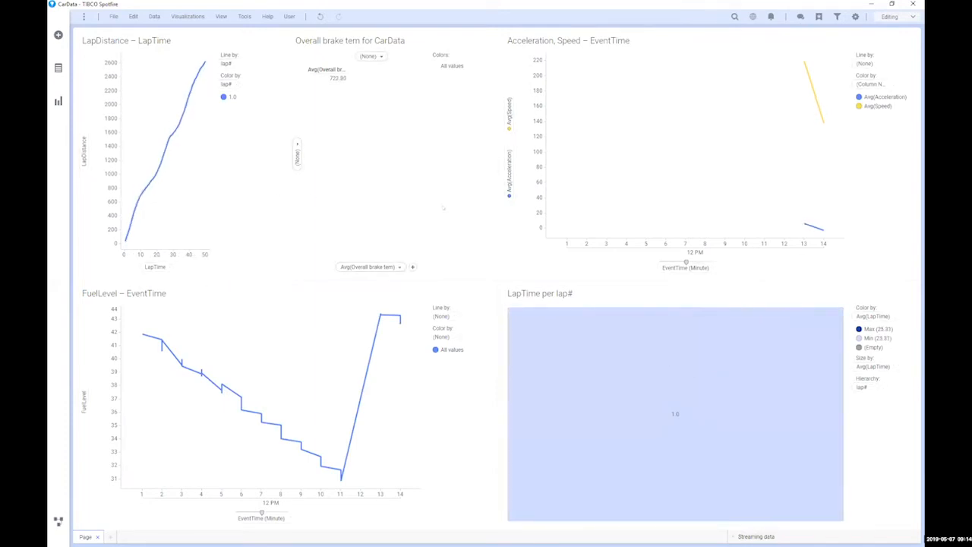
drag(283, 168, 413, 173)
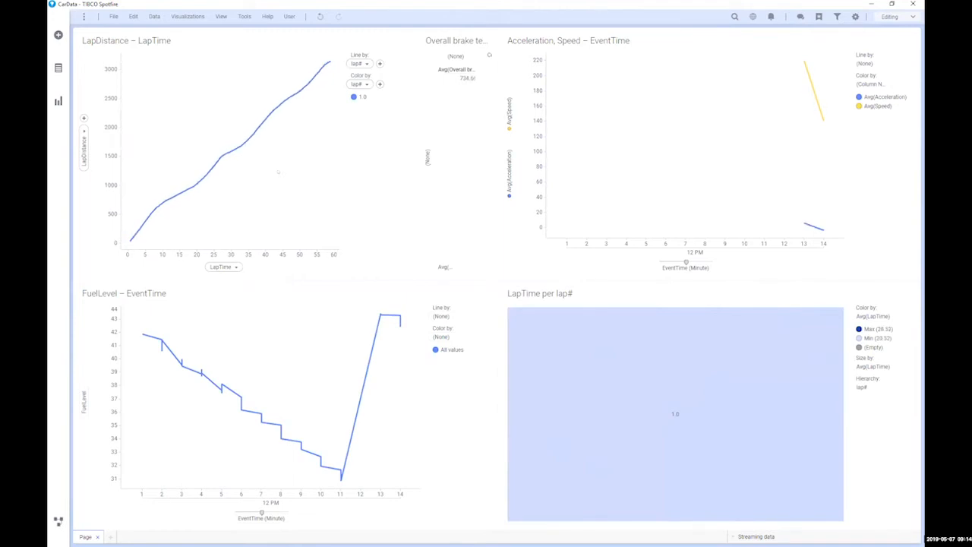
right_click(260, 155)
click(307, 134)
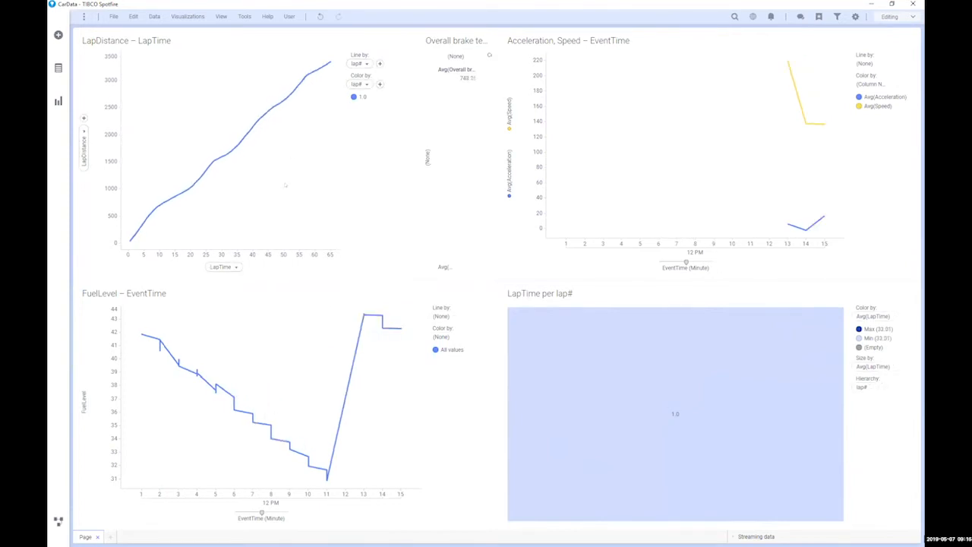
right_click(211, 101)
click(241, 383)
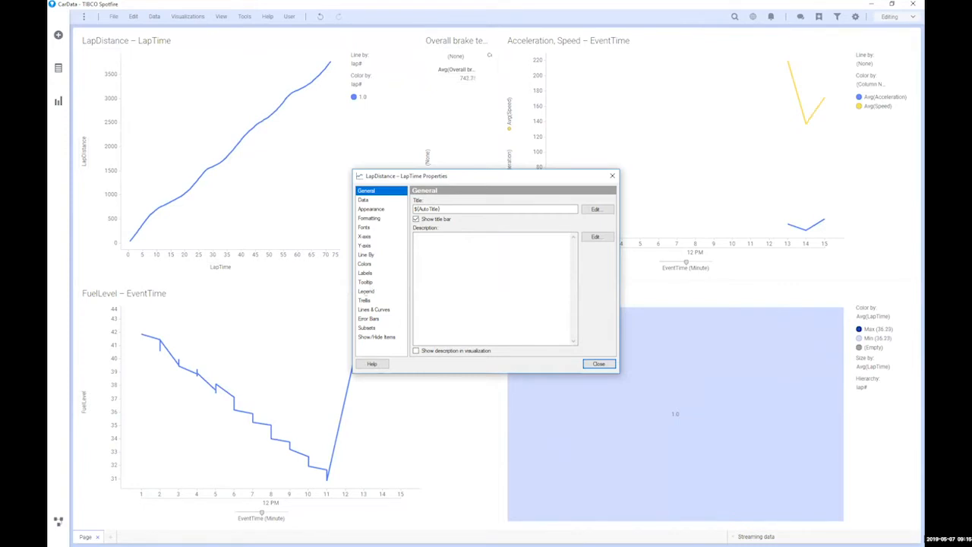
Step: Trellis the LapDistance – LapTime chart into panels split by lap#
click(366, 301)
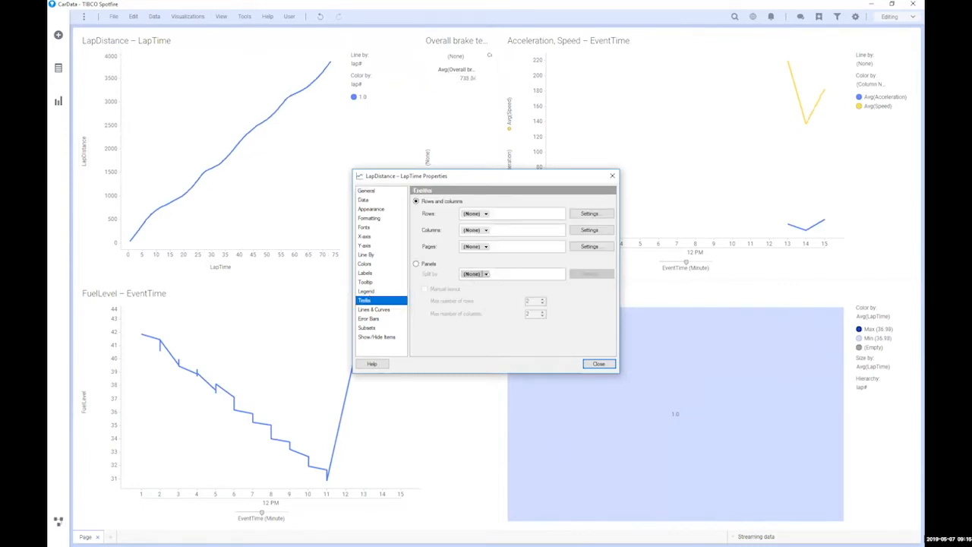
click(487, 283)
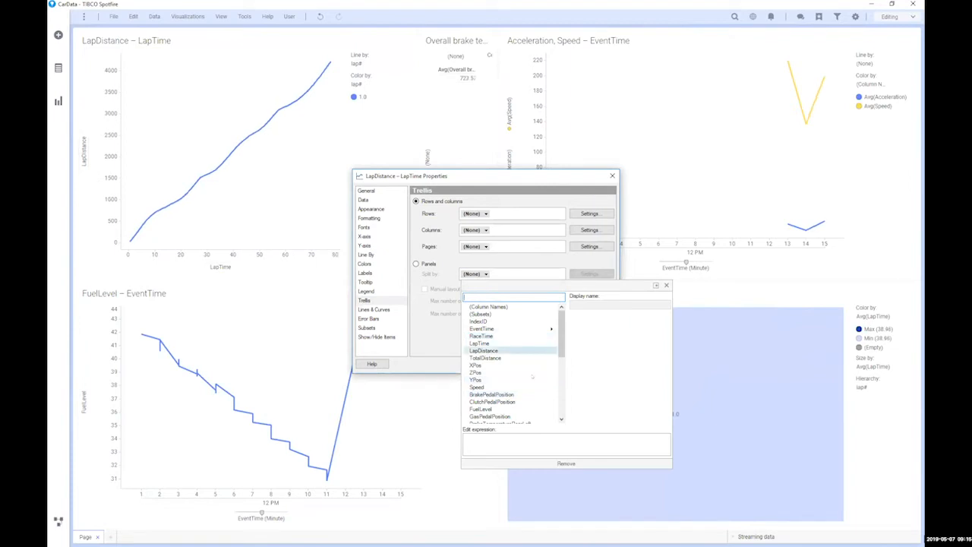
scroll(533, 376, down, 5)
click(476, 409)
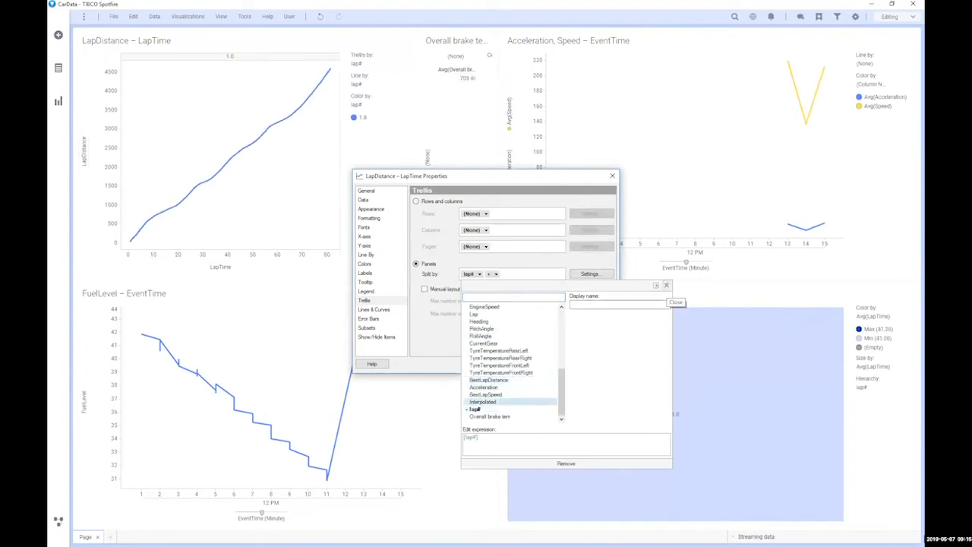
click(667, 286)
click(598, 364)
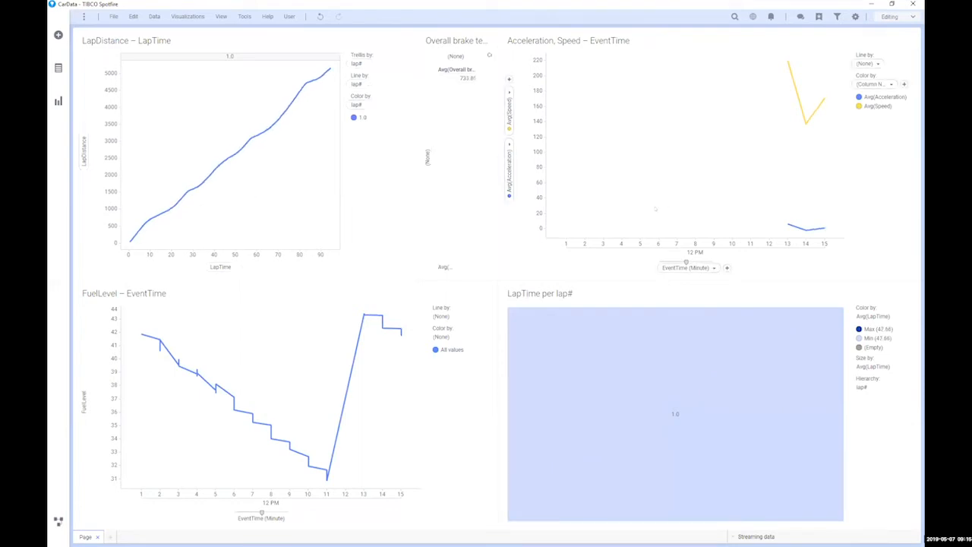
Step: Review the Avg(Y) line's label and tooltip settings in the FuelLevel – EventTime chart properties
right_click(254, 393)
click(282, 540)
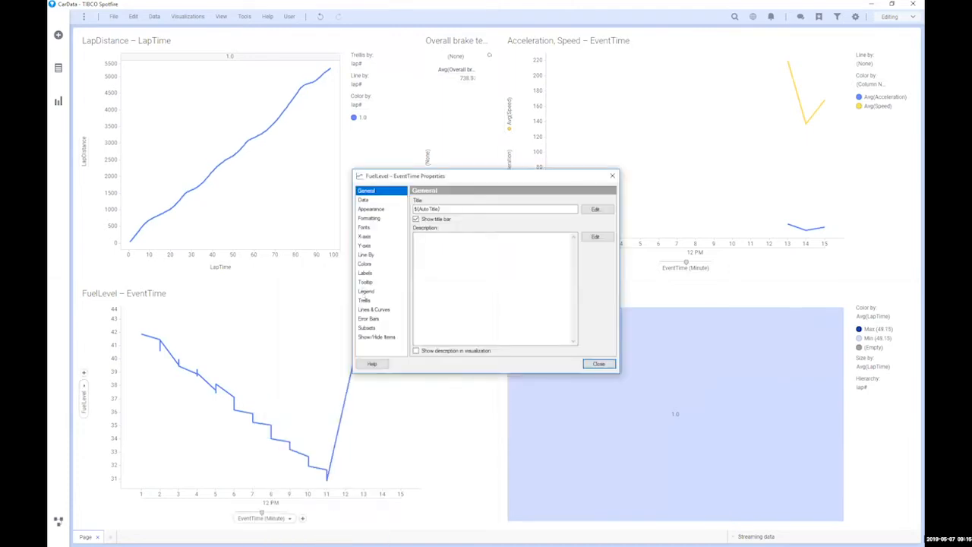
click(373, 309)
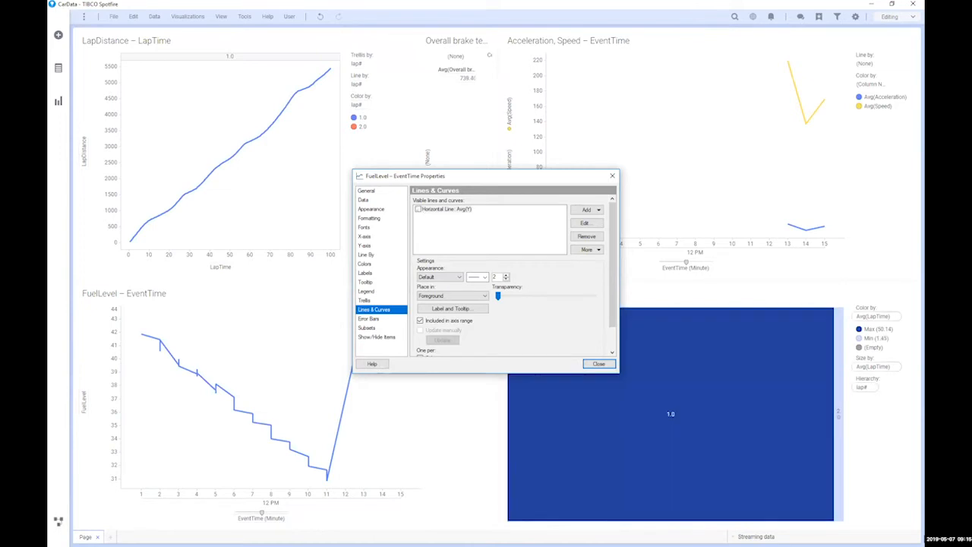
click(446, 208)
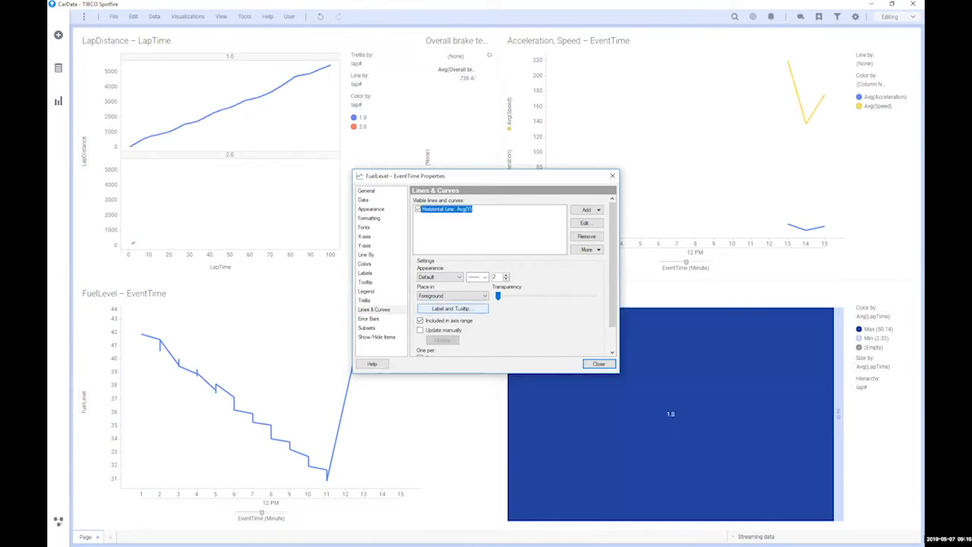
click(480, 309)
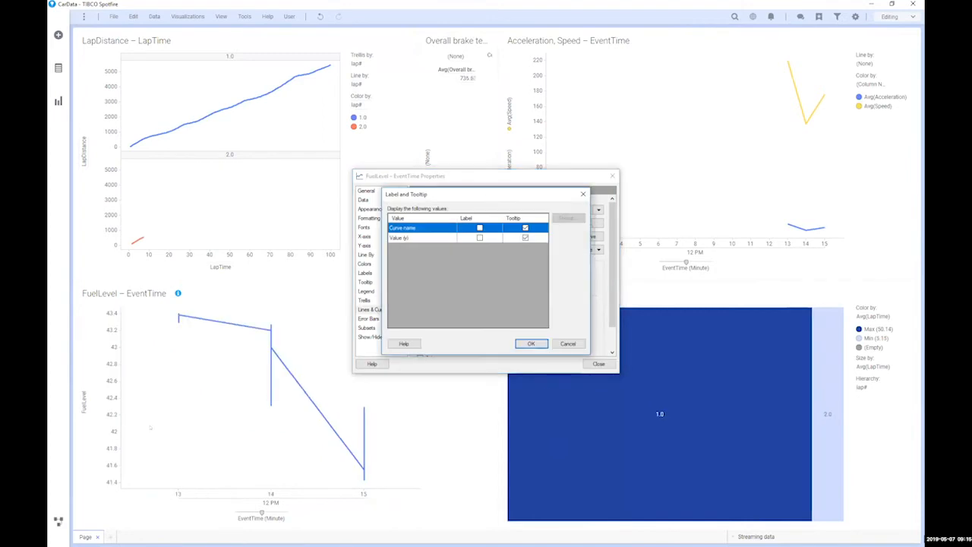
click(568, 343)
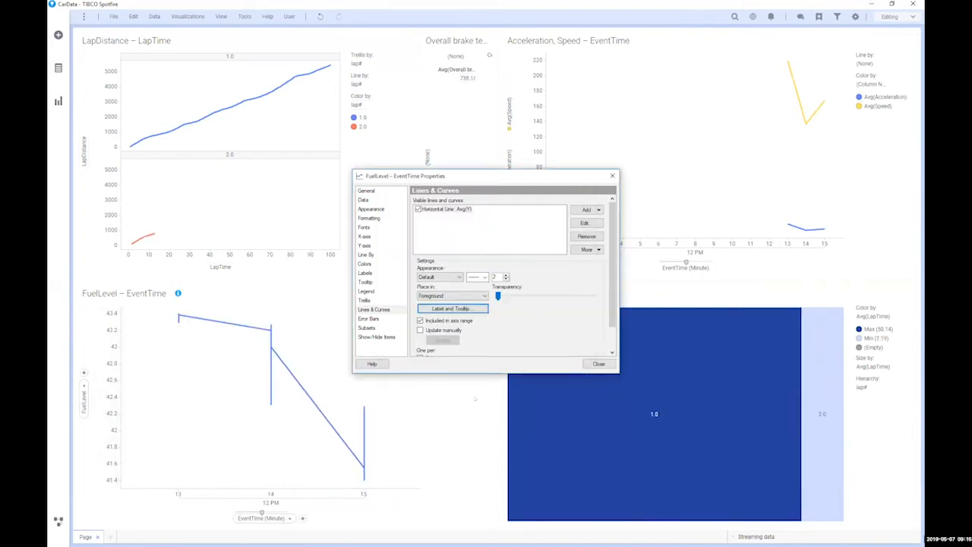
click(598, 364)
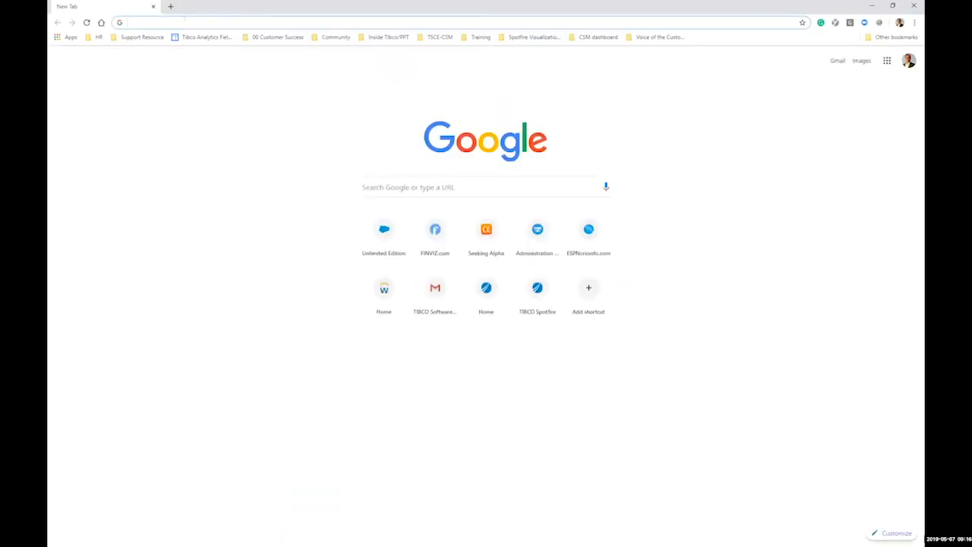
Step: Search Google for 'Tibco Spotfire streaming wikipedia' and open the Spotfire X Streaming Wikipedia Analysis result
text(Tib)
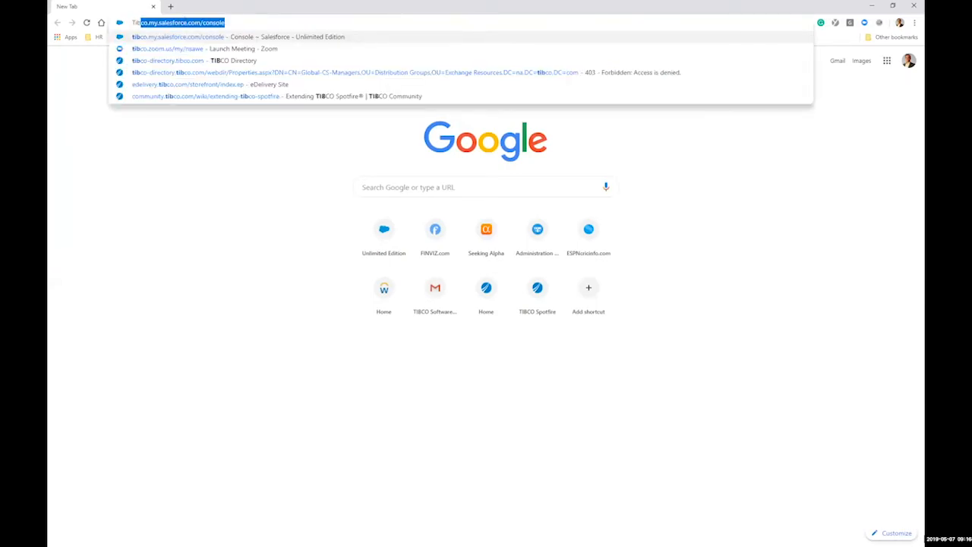
text(co sp)
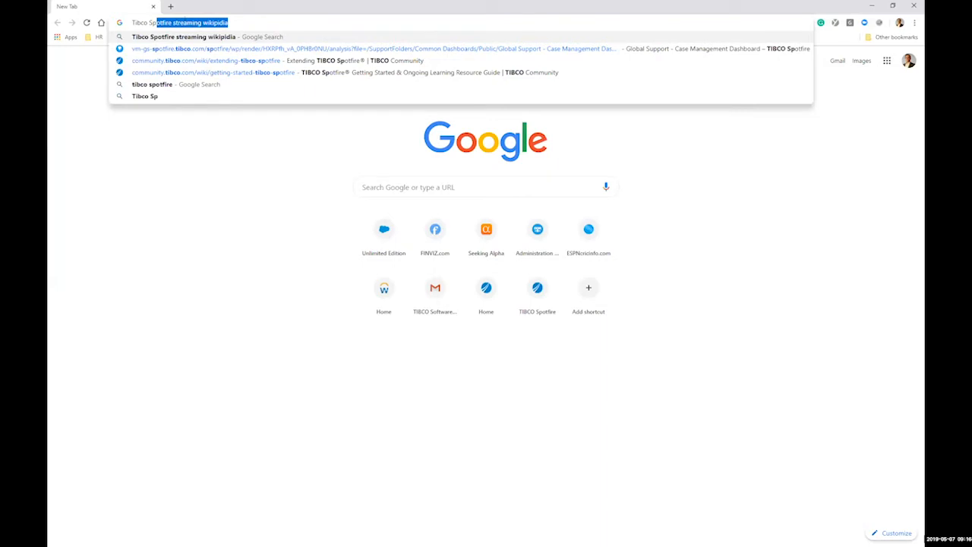
key(End)
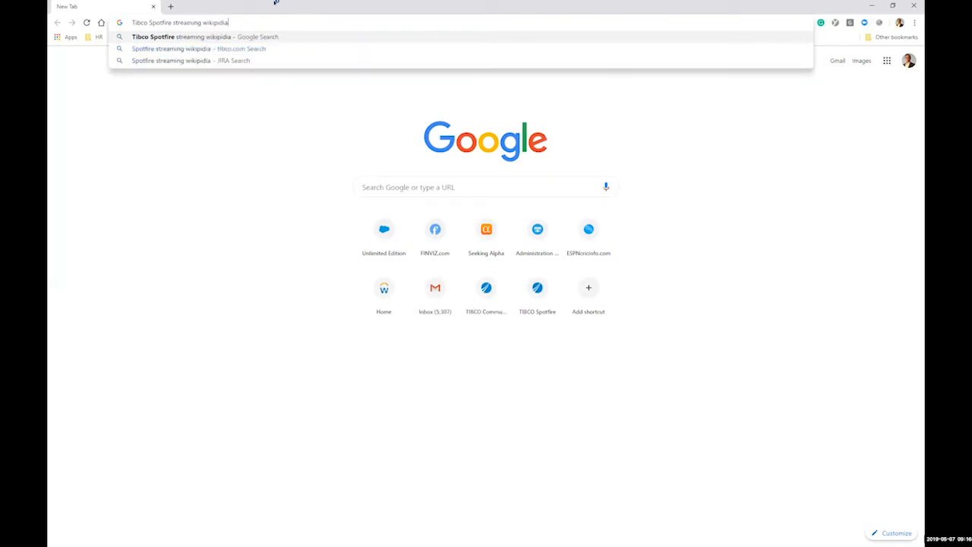
key(Return)
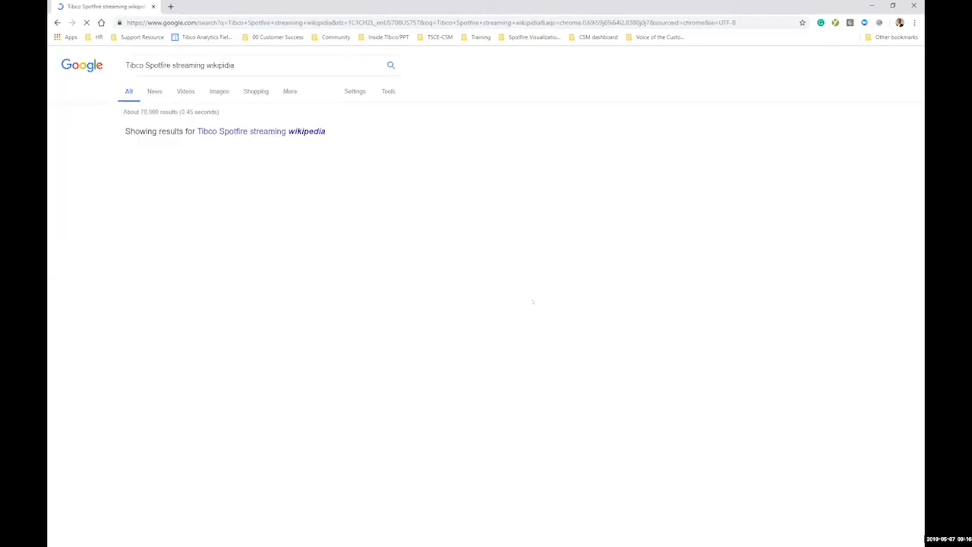
scroll(303, 382, down, 1)
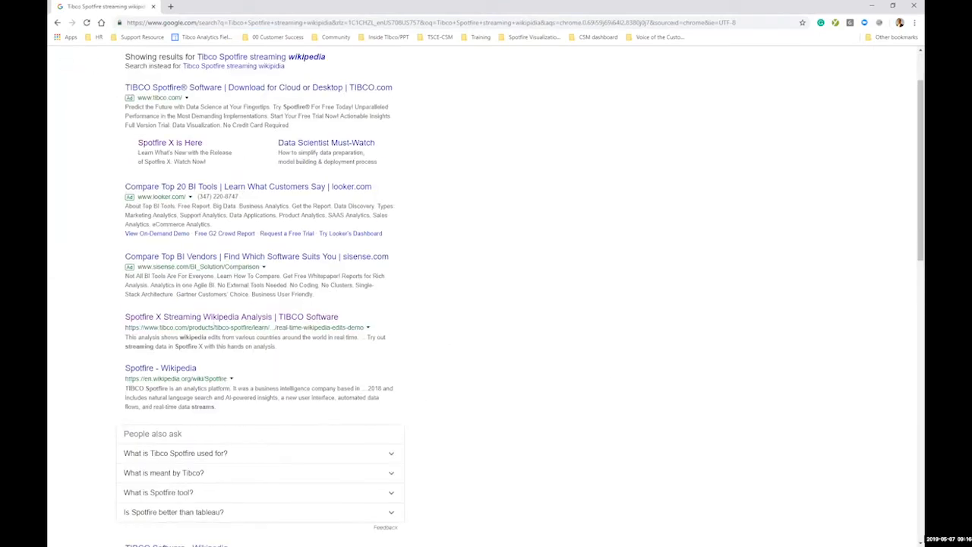
scroll(213, 301, down, 1)
click(213, 301)
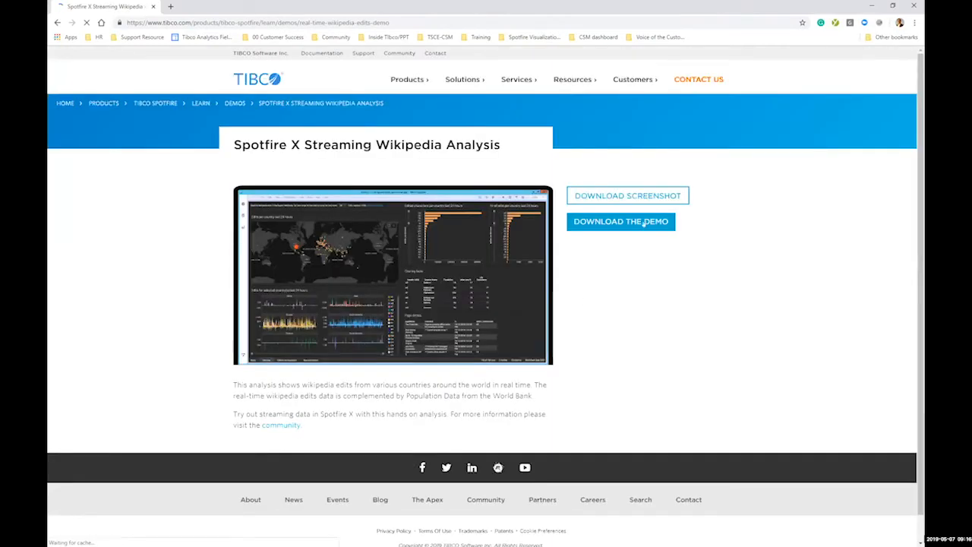
Step: Download the Spotfire X Streaming Wikipedia Analysis demo file
click(615, 222)
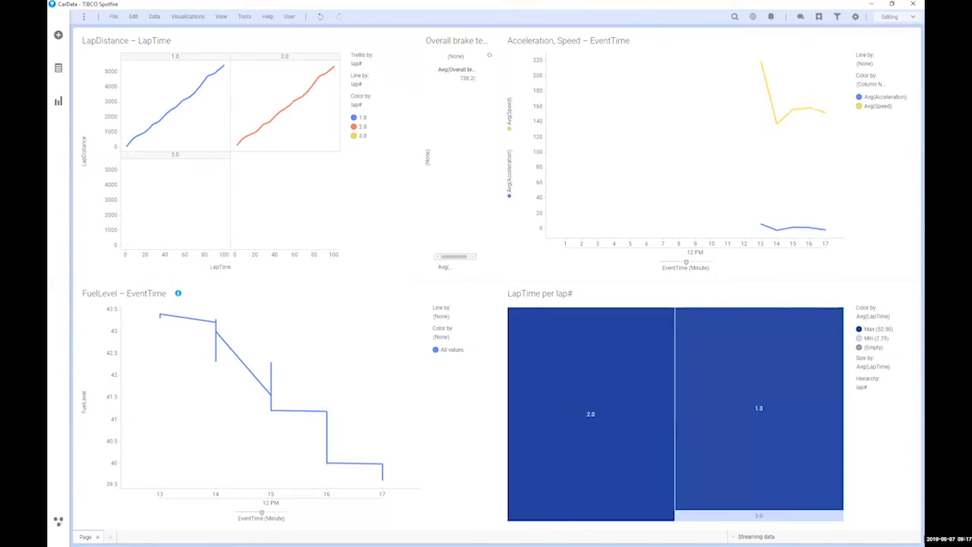
Step: Open the downloaded Wikipedia demo .dxp in Spotfire without saving CarData.dxp
mouse_move(448, 195)
mouse_down()
mouse_move(524, 258)
mouse_move(448, 202)
mouse_up()
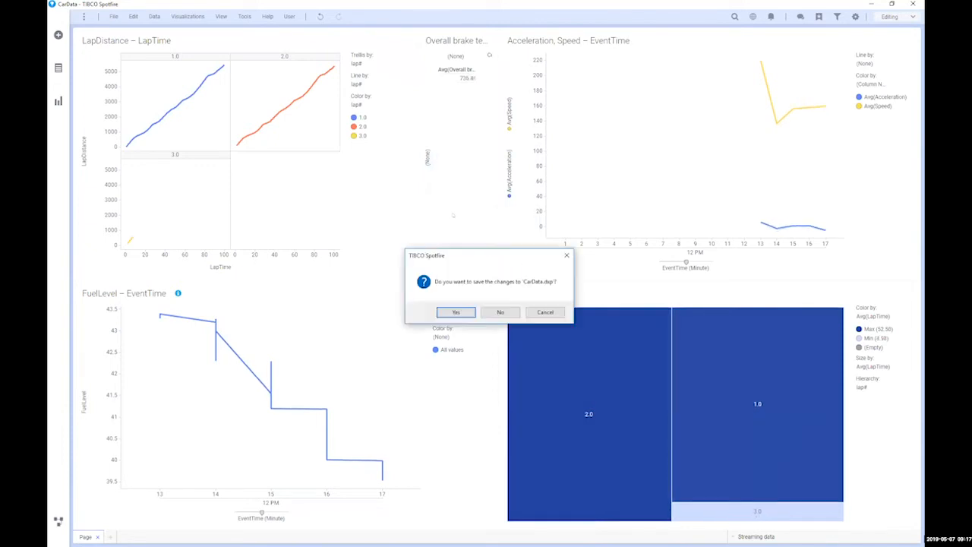
click(497, 313)
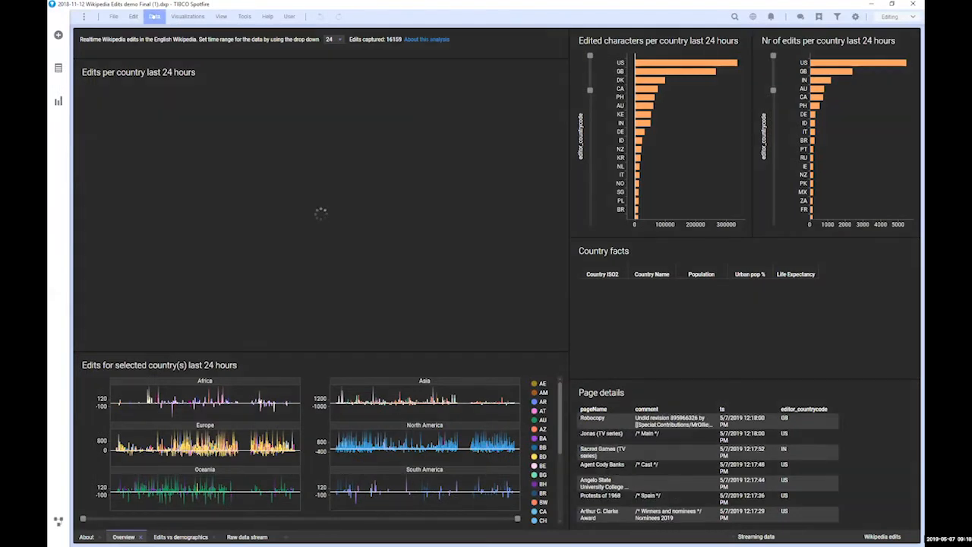
Step: Inspect World Bank Data 2012 table relations, mark Europe on the map, then minimize Spotfire
click(155, 16)
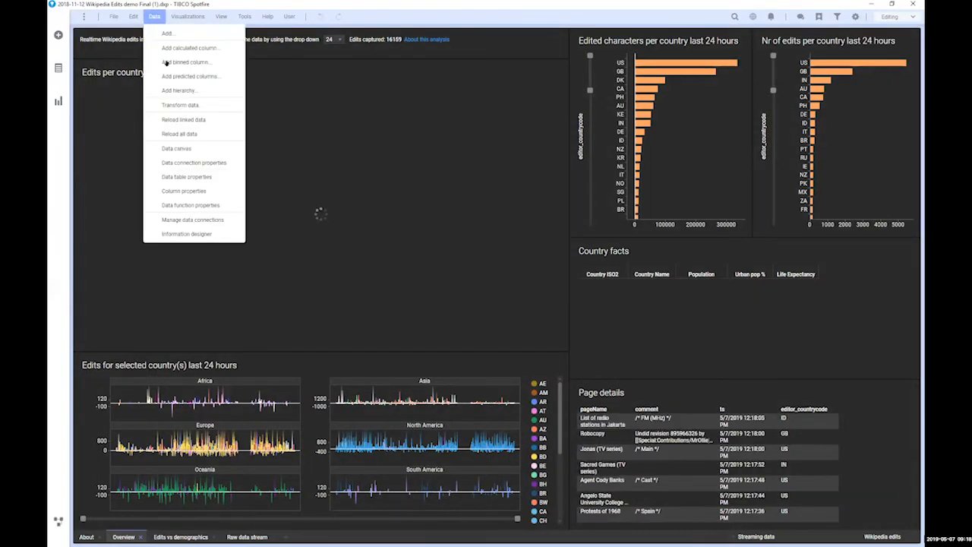
click(179, 176)
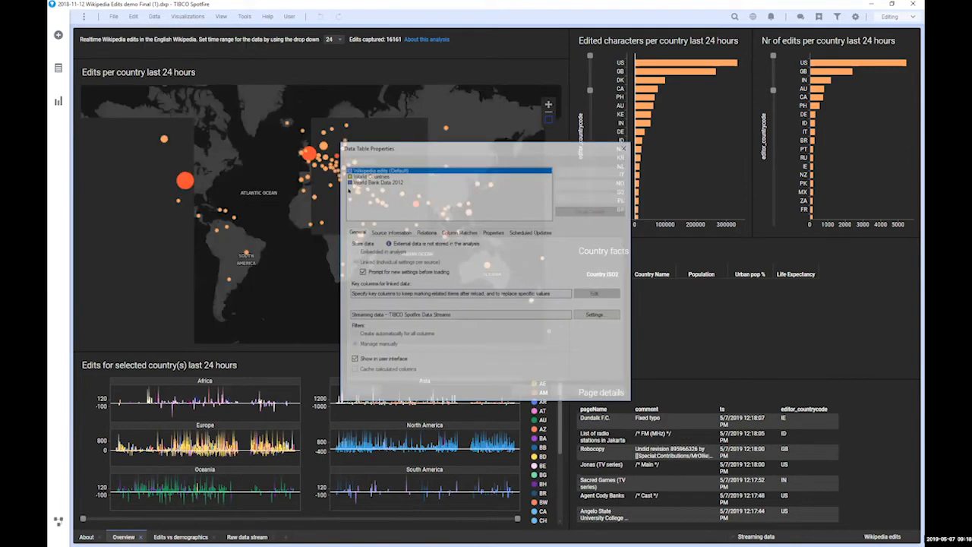
click(376, 181)
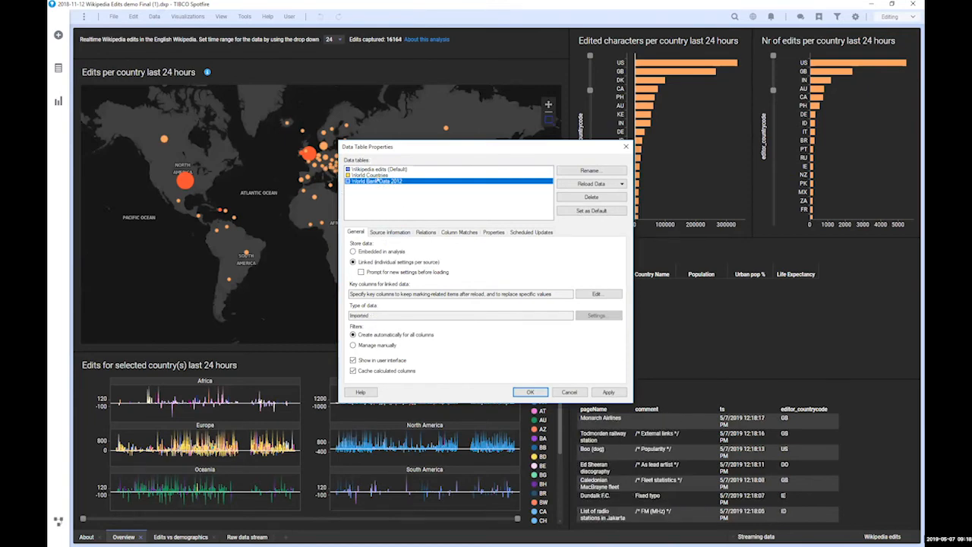
click(426, 233)
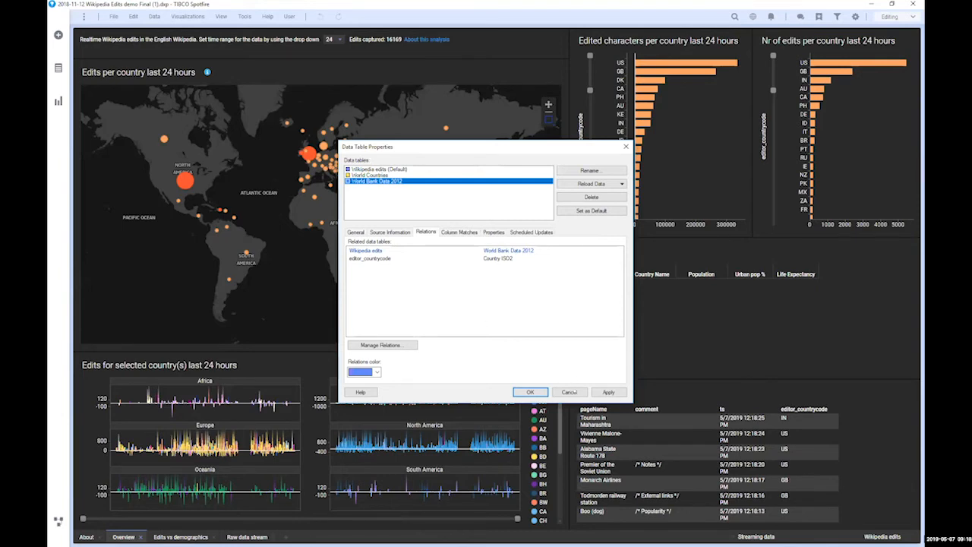
click(570, 391)
drag(317, 121, 359, 180)
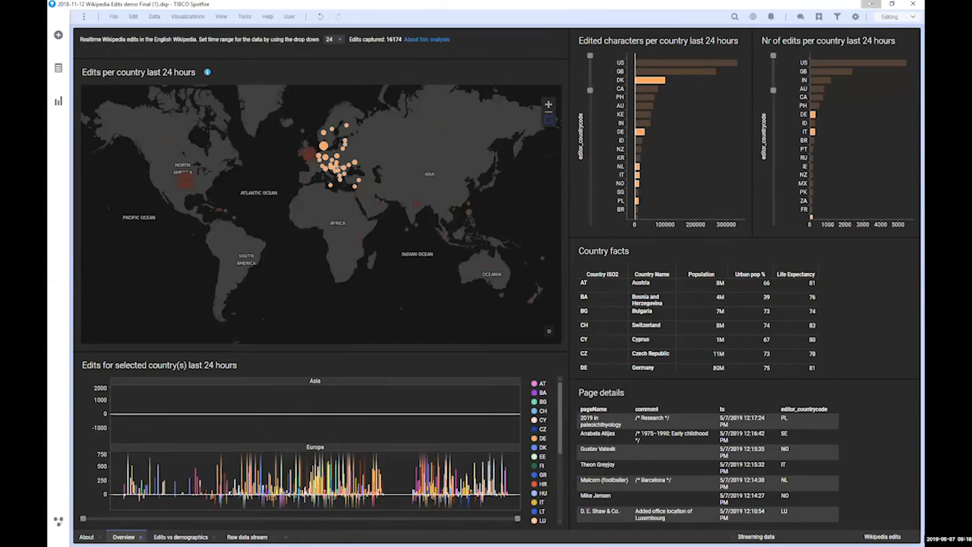
click(871, 3)
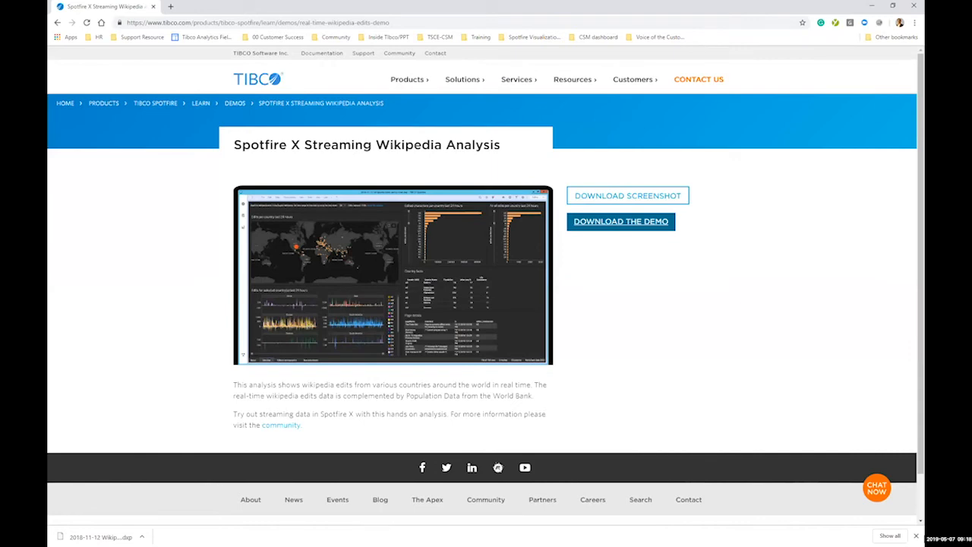
Step: Back in the CarData dashboard, bring up the Trends chart's Data properties
key(alt+Tab)
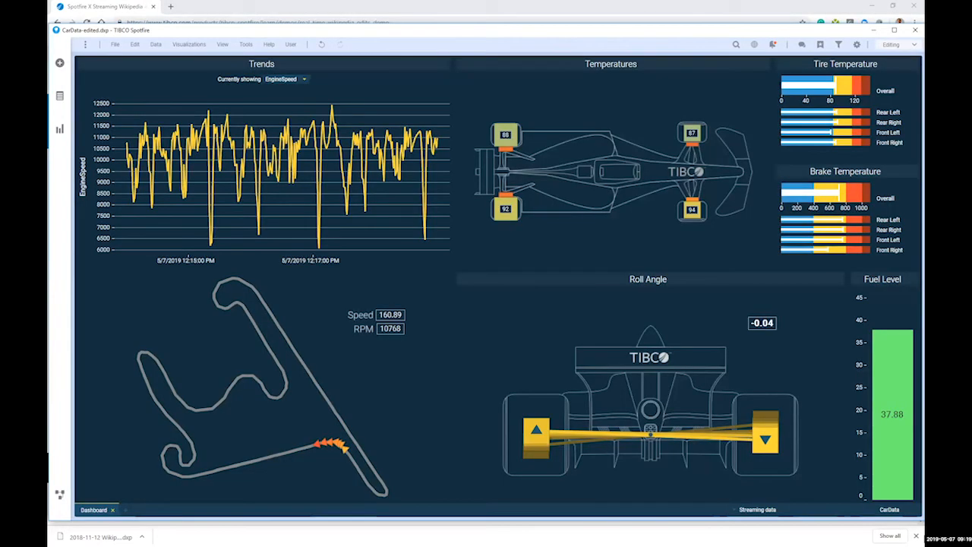
right_click(382, 200)
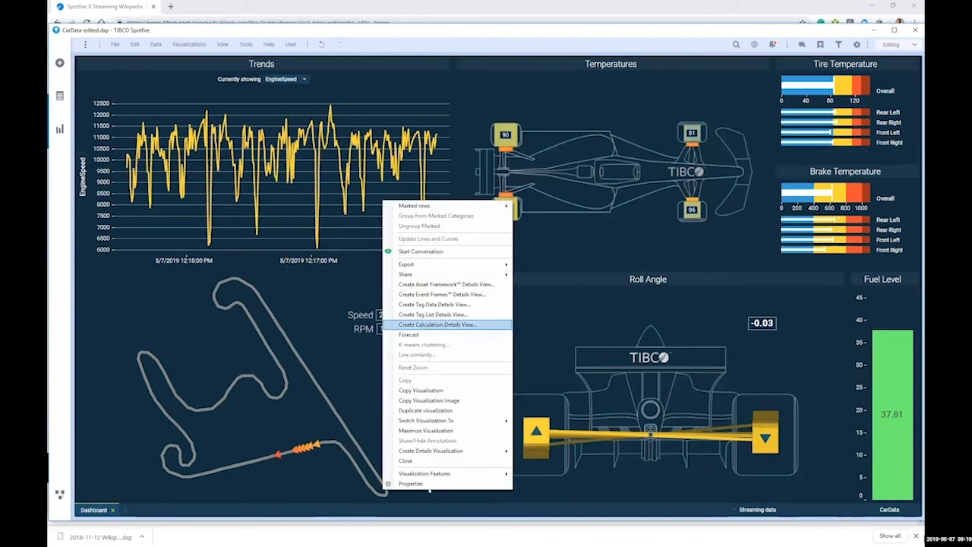
click(428, 484)
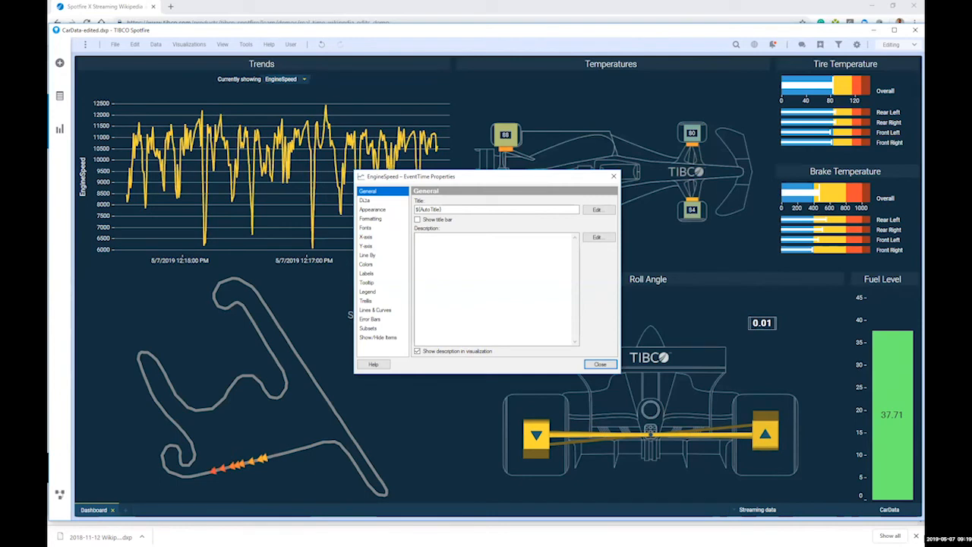
click(366, 200)
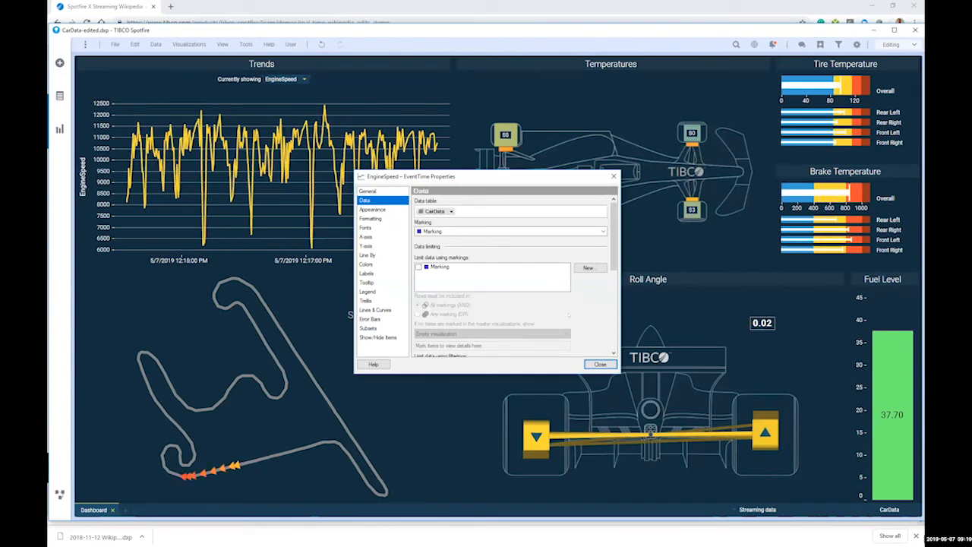
scroll(569, 315, down, 2)
scroll(568, 315, down, 1)
scroll(569, 315, up, 1)
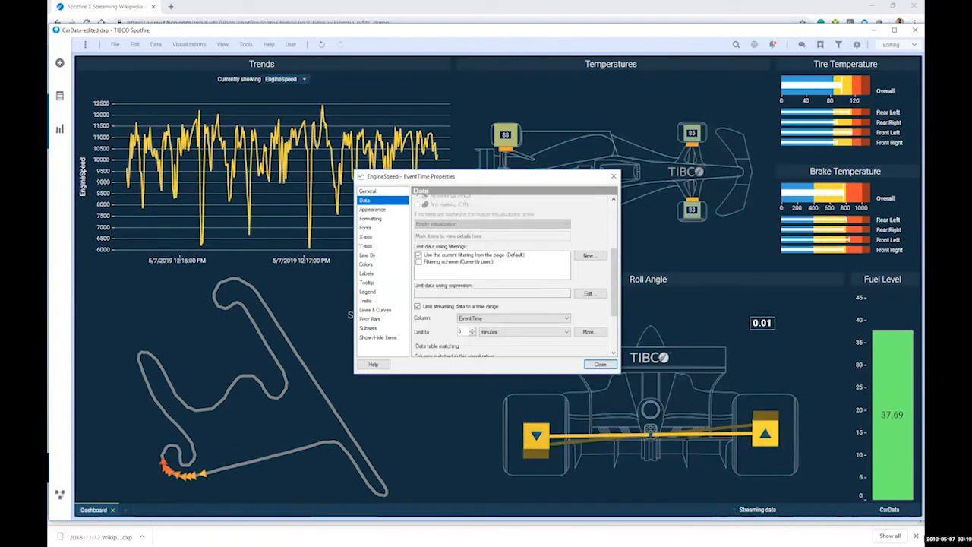
scroll(569, 315, down, 1)
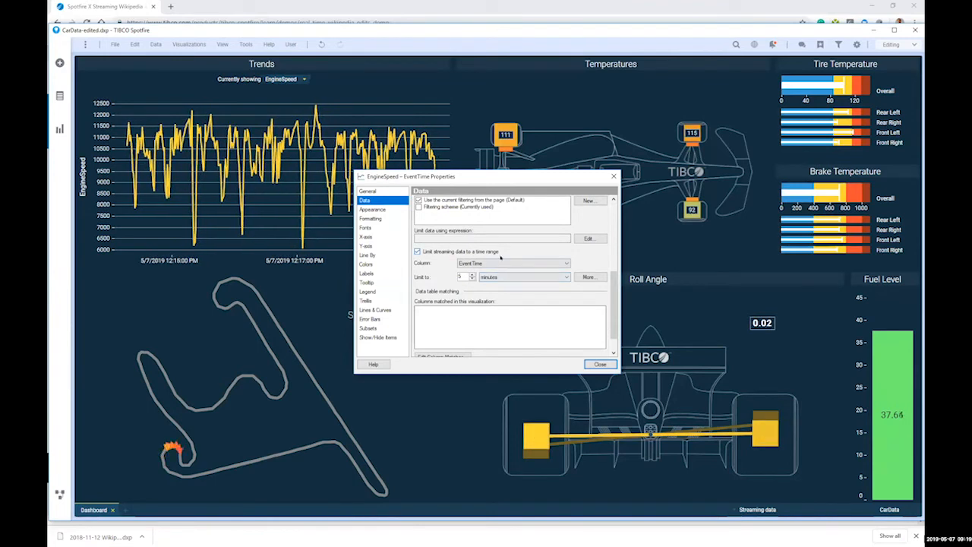
Step: Limit the chart to a custom time range from 2 minutes ago to 1 minute ago
click(590, 277)
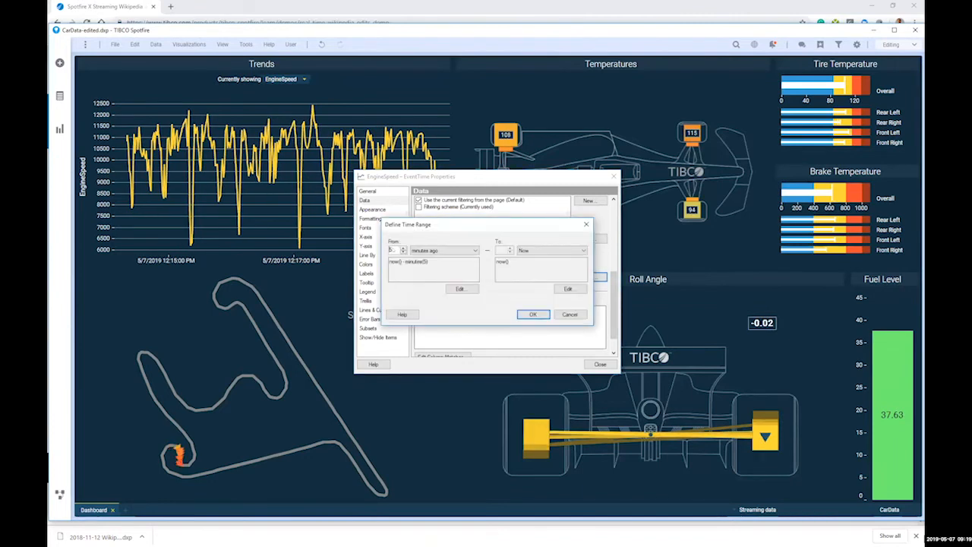
drag(395, 250, 388, 251)
text(2)
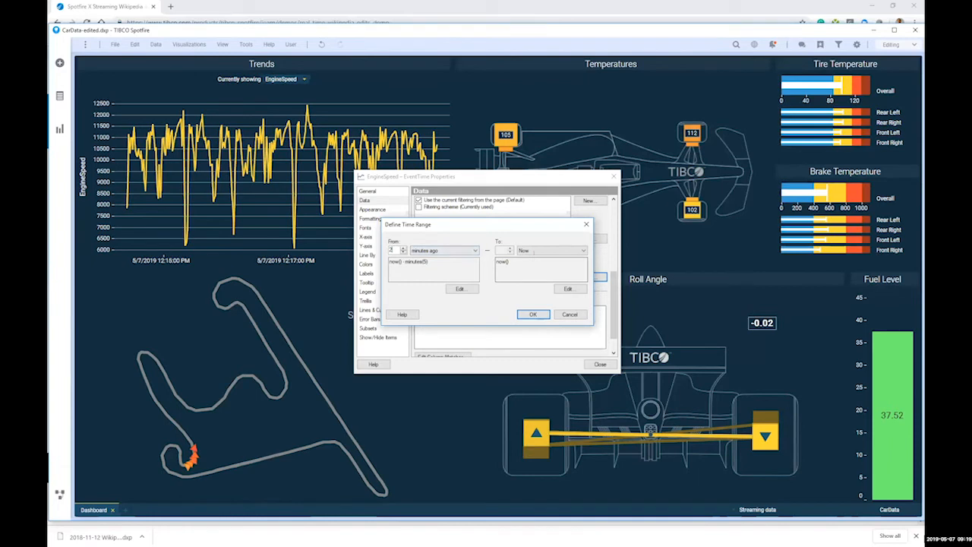
click(537, 250)
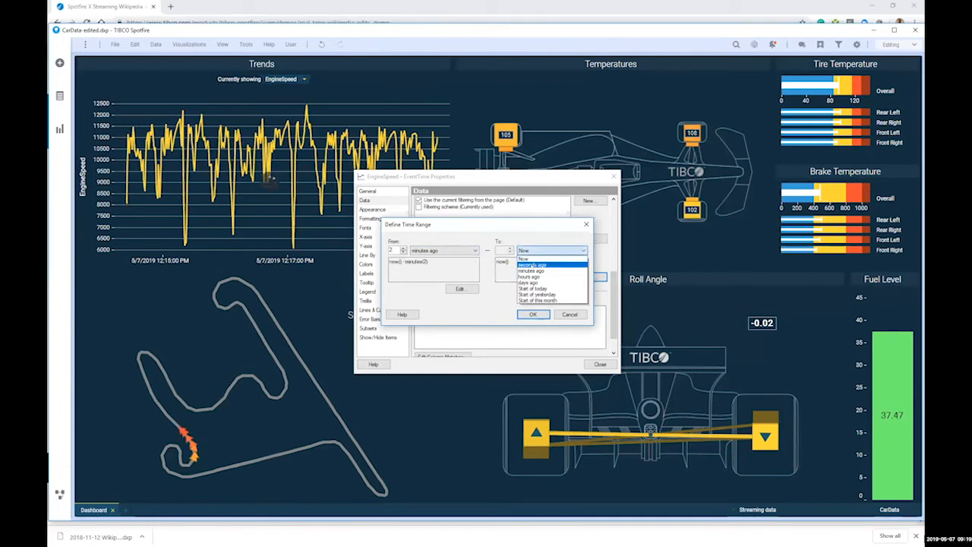
click(531, 270)
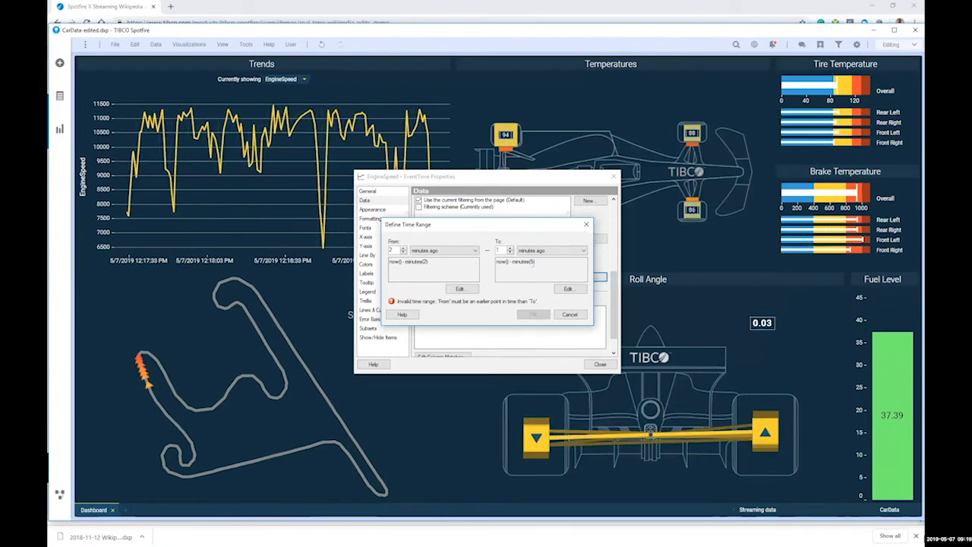
click(527, 265)
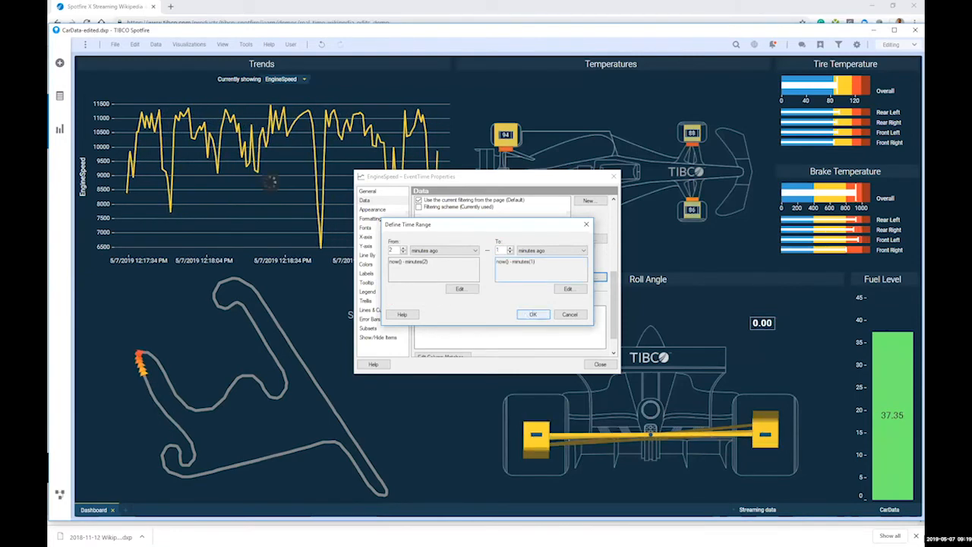
click(533, 314)
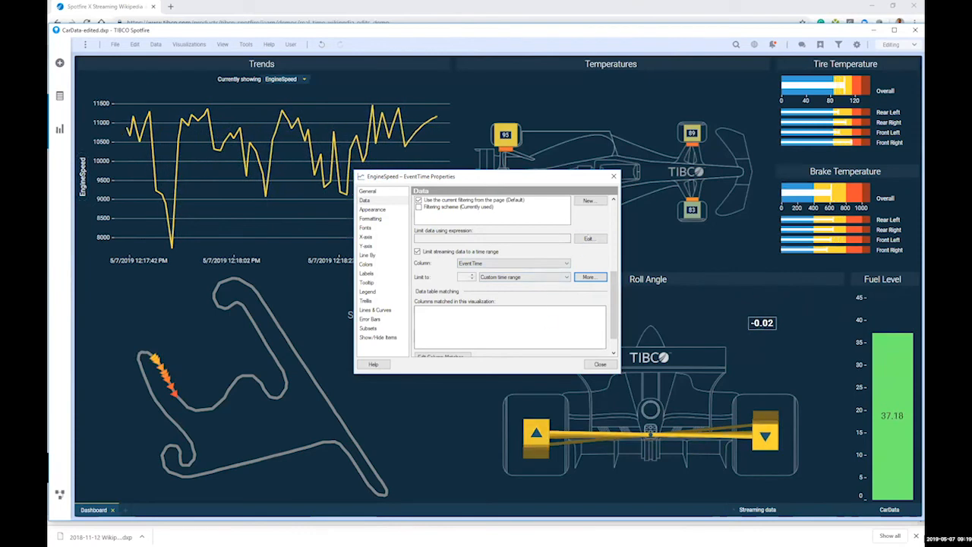
Step: Limit the Trends chart's data with the expression [Acceleration]<0
click(589, 239)
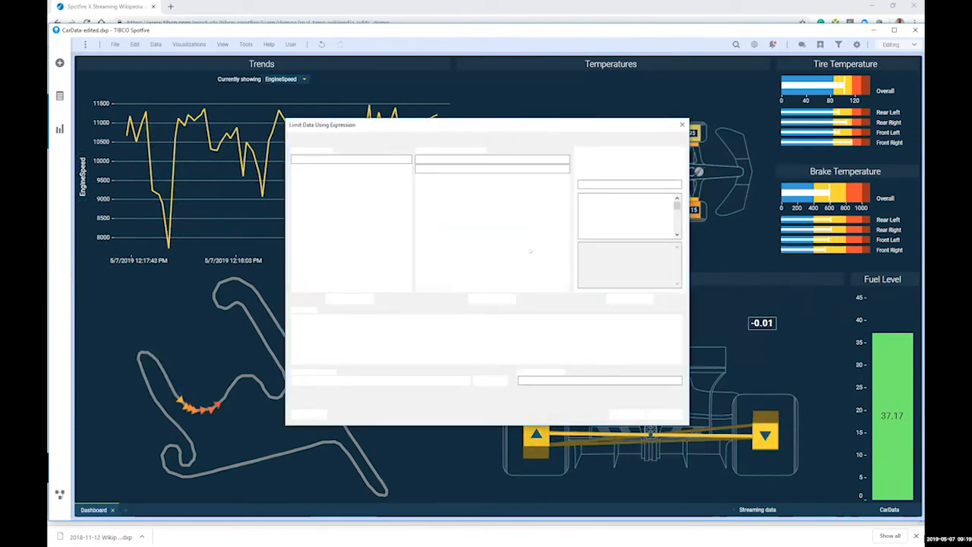
drag(408, 199, 408, 269)
click(306, 236)
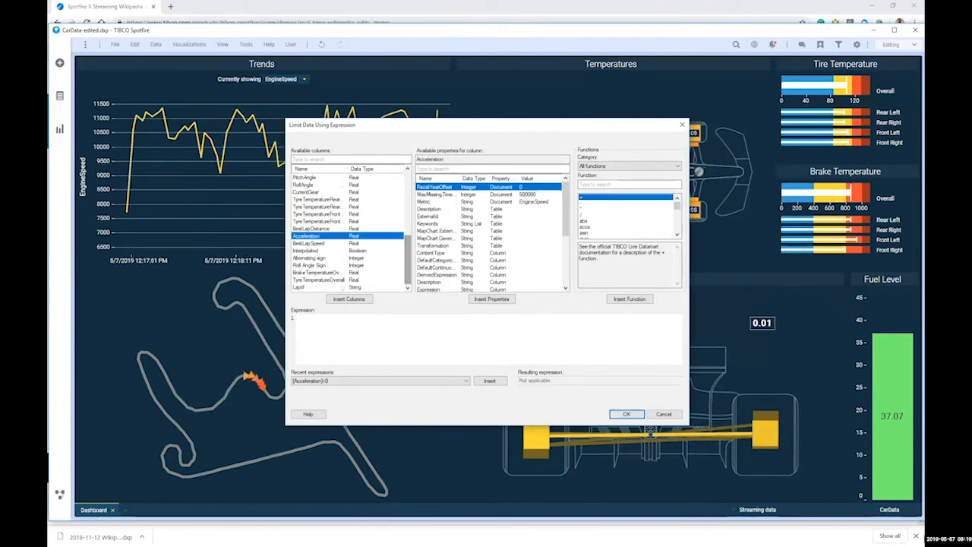
click(349, 299)
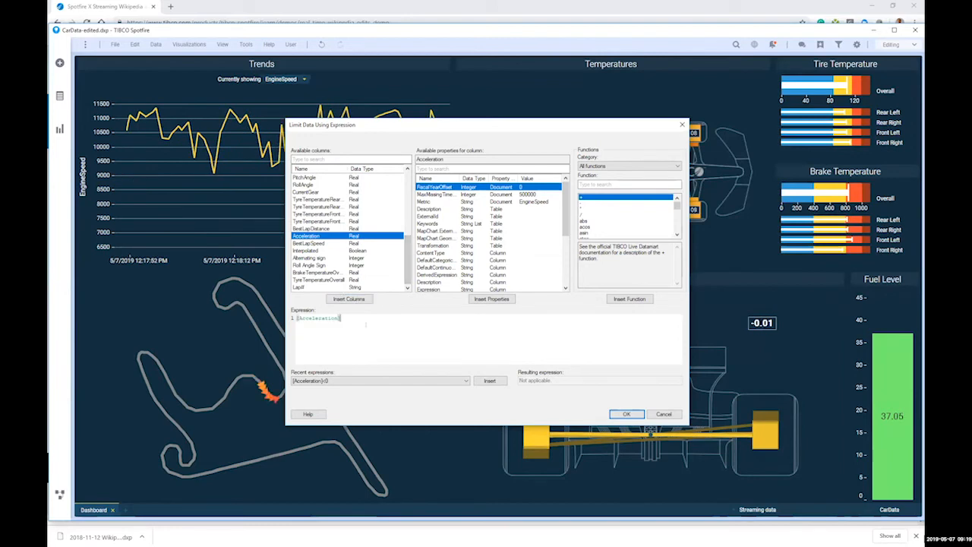
text(<0)
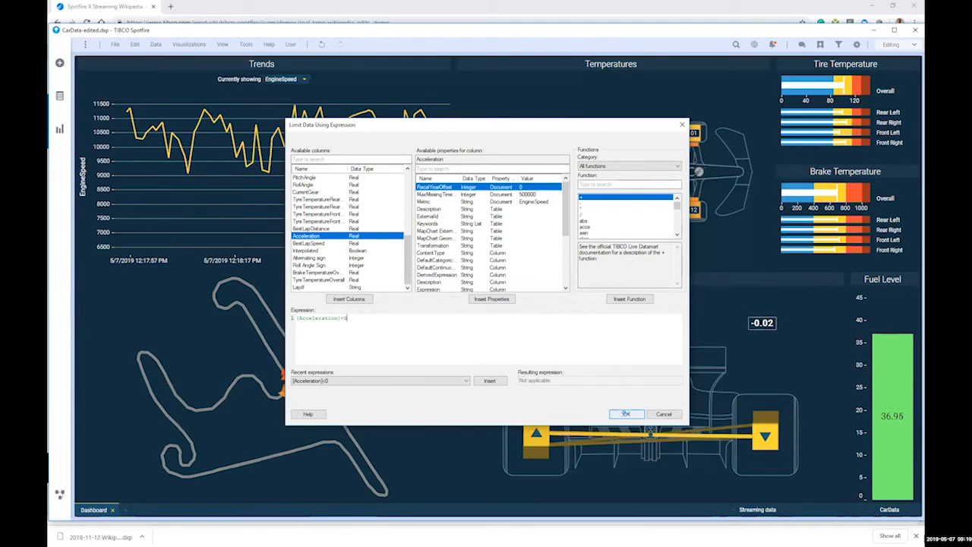
click(625, 414)
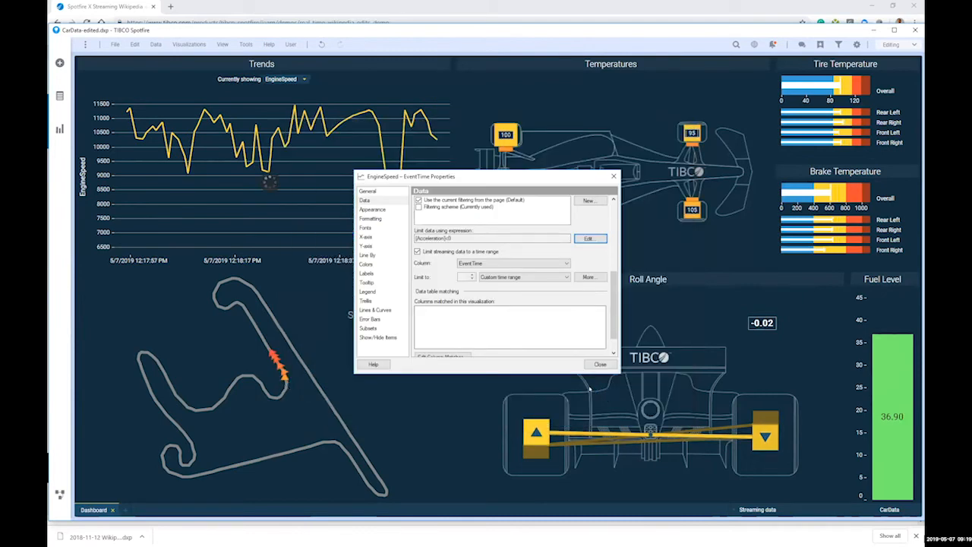
Step: Switch the Trends chart from EngineSpeed to Acceleration, showing only negative values ([Acceleration]<0)
click(302, 81)
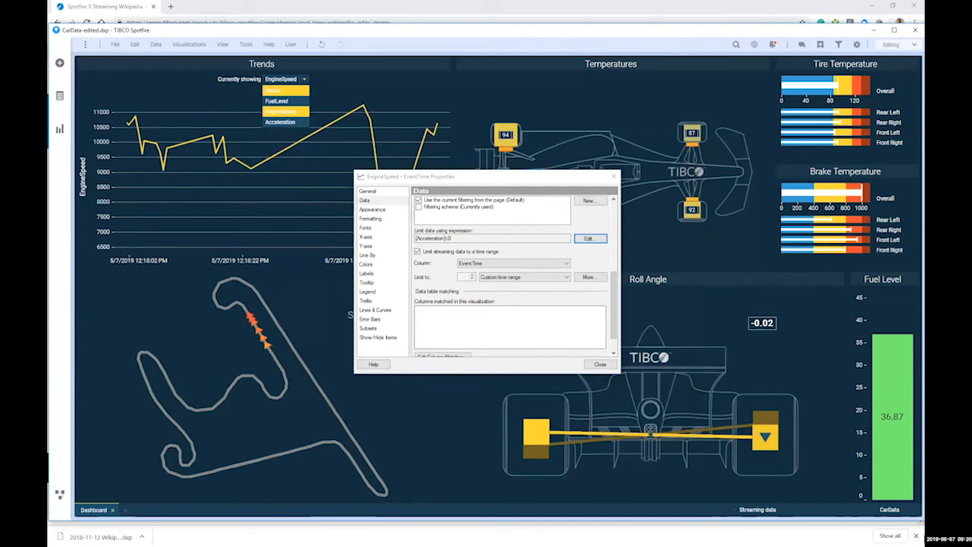
click(282, 122)
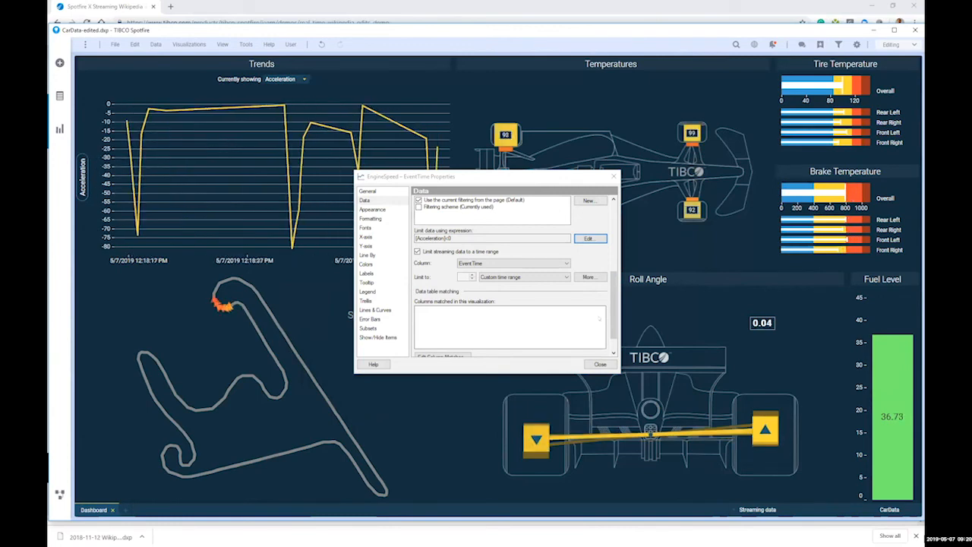
Step: Close the chart Properties dialog
click(600, 364)
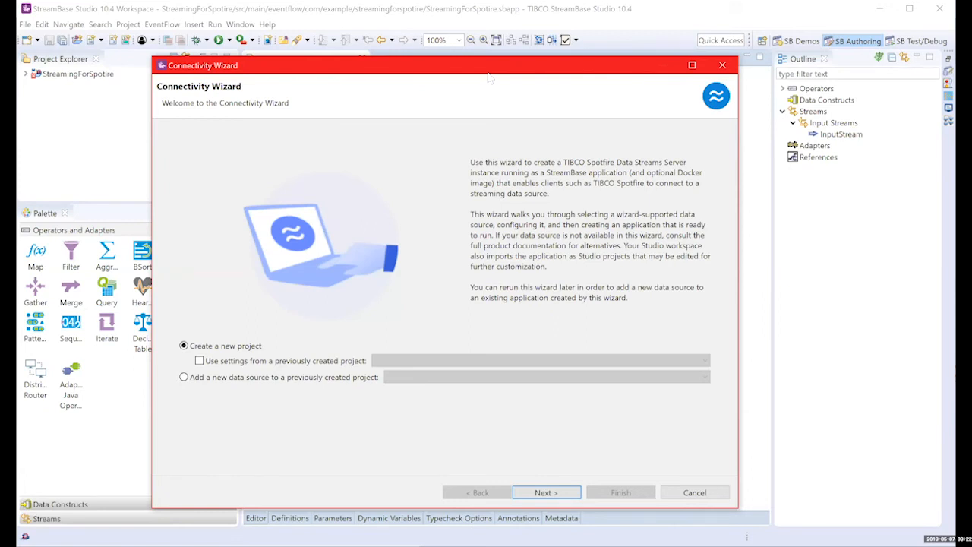
Step: Advance from the Connectivity Wizard's Welcome page to source selection
click(544, 494)
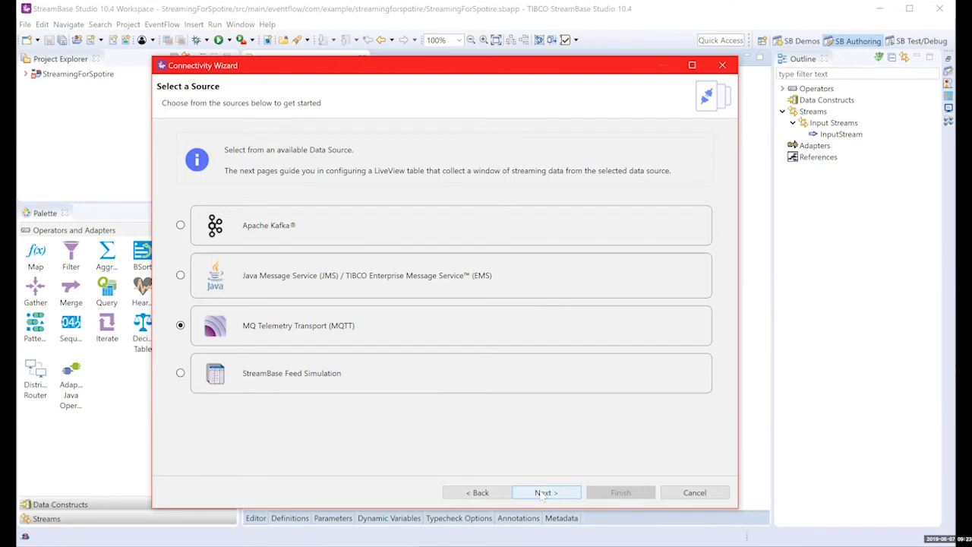
Step: Continue to the Configure the Connection page for the MQTT server
click(544, 493)
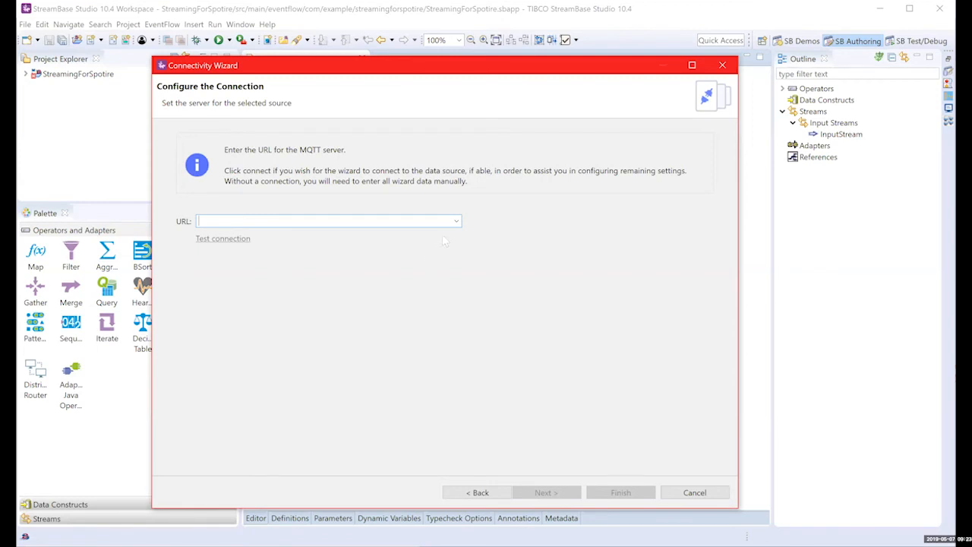
Step: Set the MQTT server URL to stsvm.lab.streambase.com and test the connection
click(456, 221)
click(444, 232)
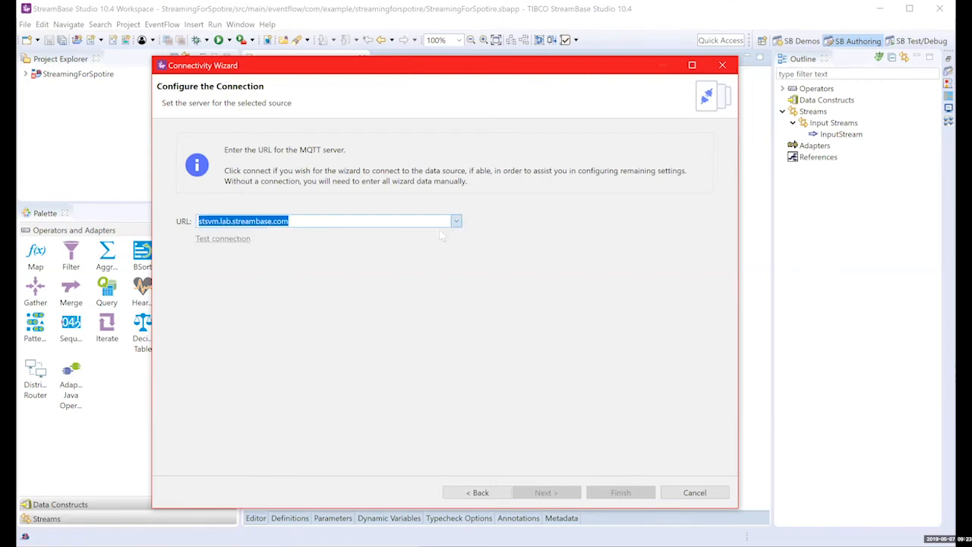
click(244, 238)
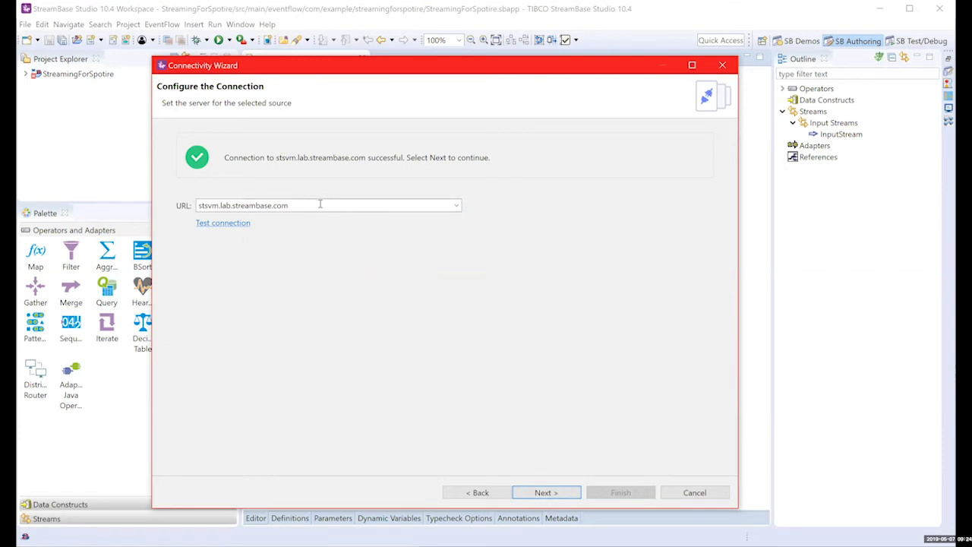
Step: Fetch the server's topics and choose cardata/stream
click(537, 494)
click(271, 260)
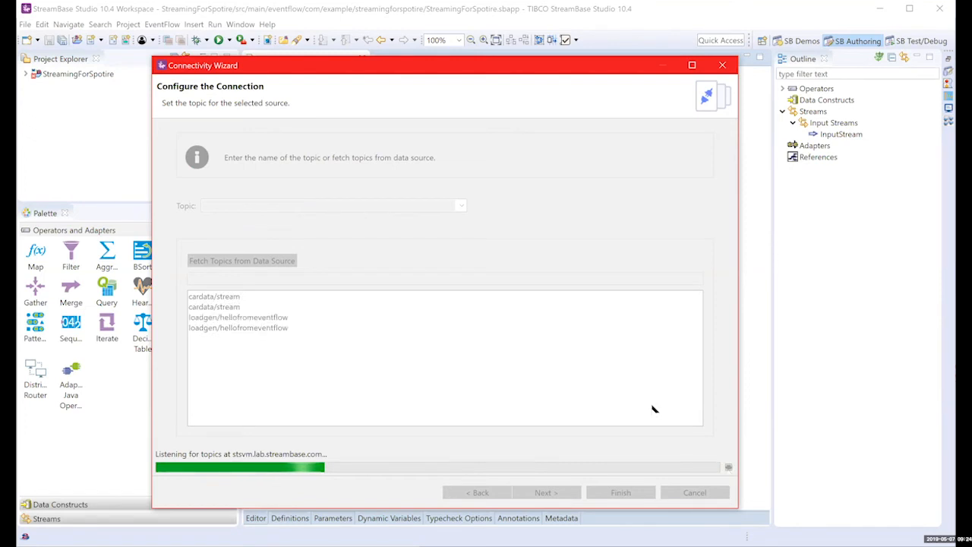
click(256, 297)
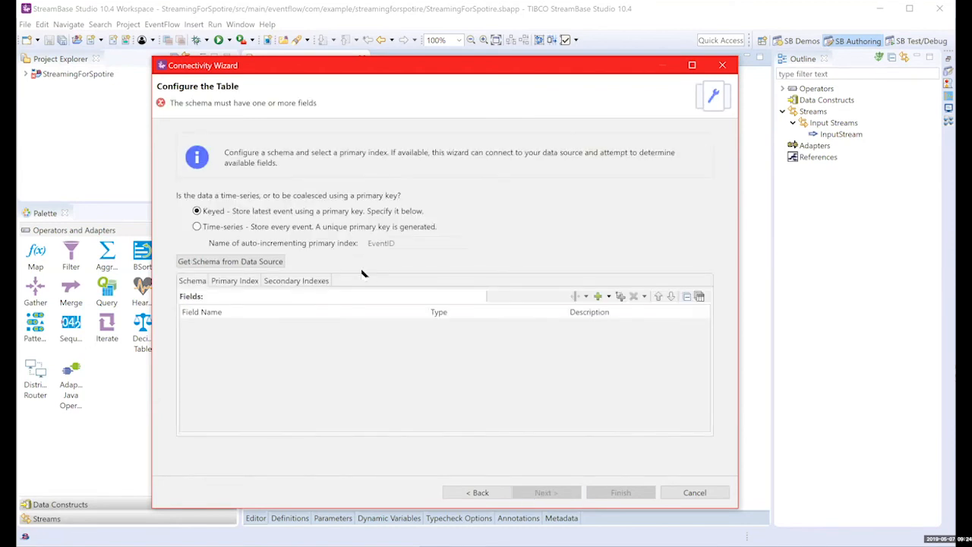
Step: Detect the 30-field schema from live data, store it as Time-series, and continue to retention
click(263, 260)
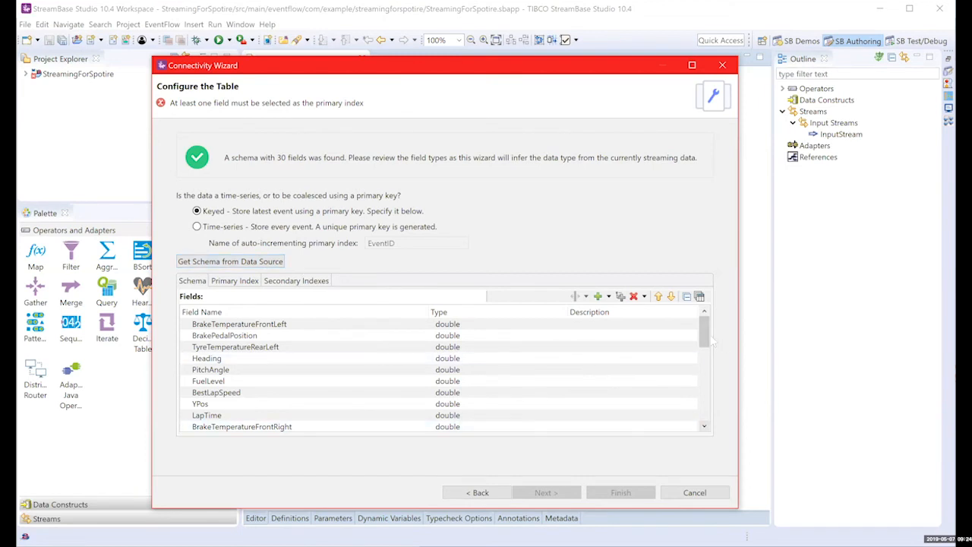
mouse_move(705, 341)
mouse_down()
mouse_move(713, 418)
mouse_move(705, 334)
mouse_move(704, 413)
mouse_move(704, 335)
mouse_up()
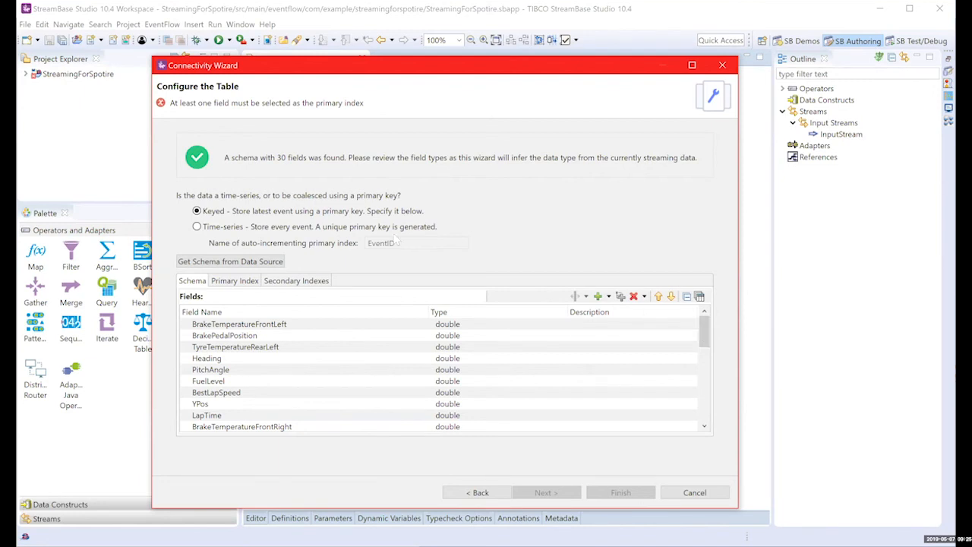
click(318, 227)
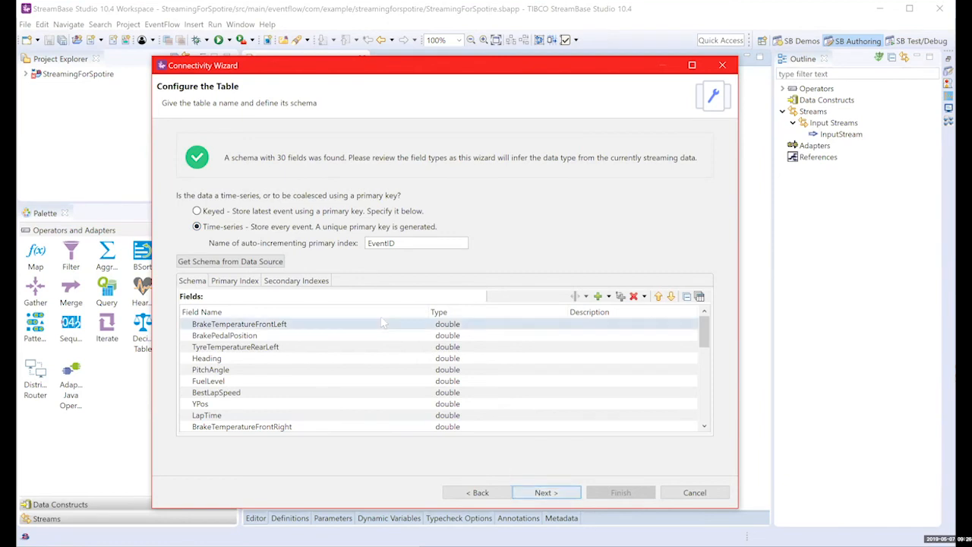
click(576, 492)
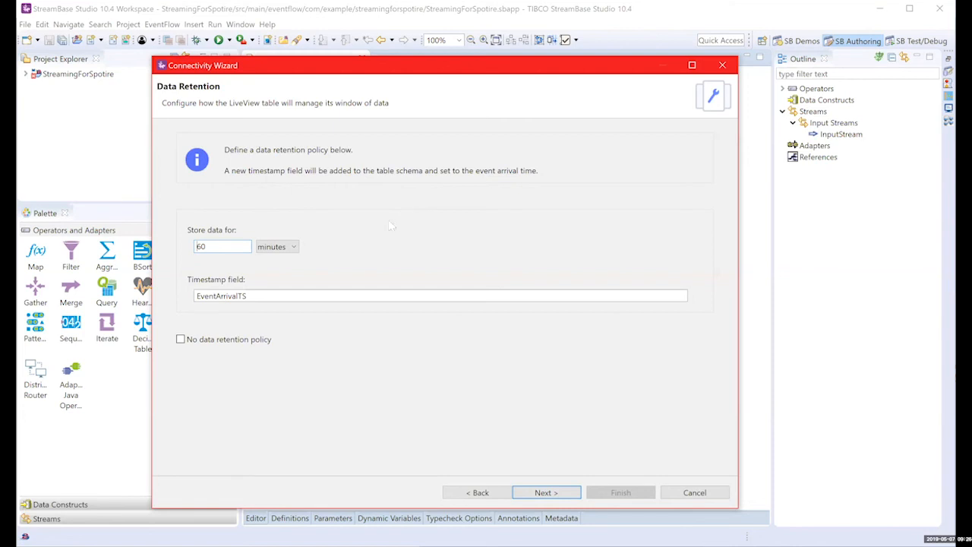
Step: Keep data retention at 60 minutes and continue to server authentication
click(293, 249)
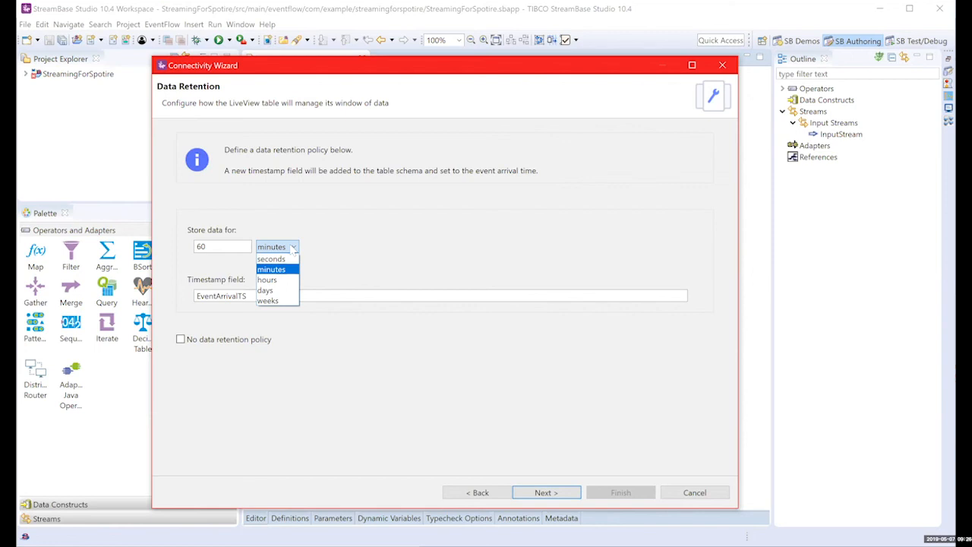
click(293, 250)
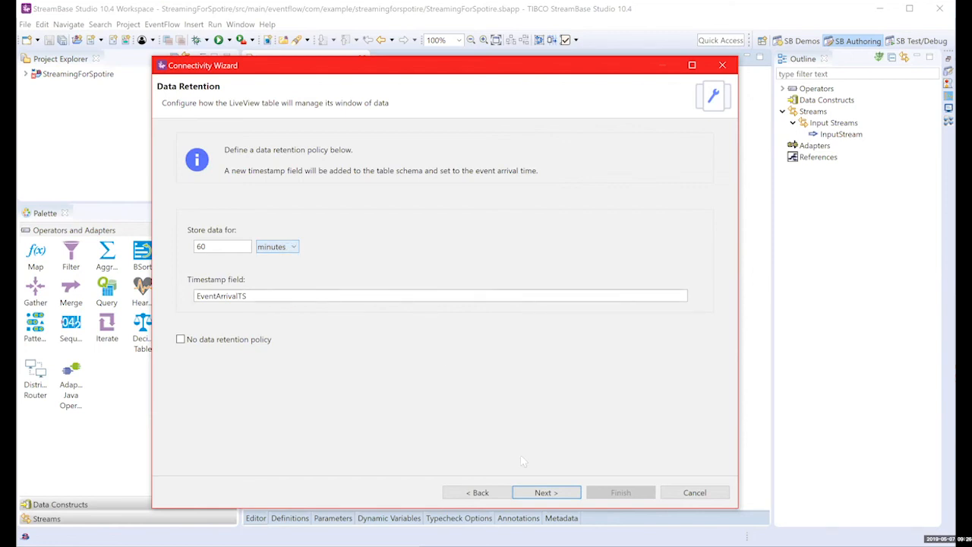
click(545, 492)
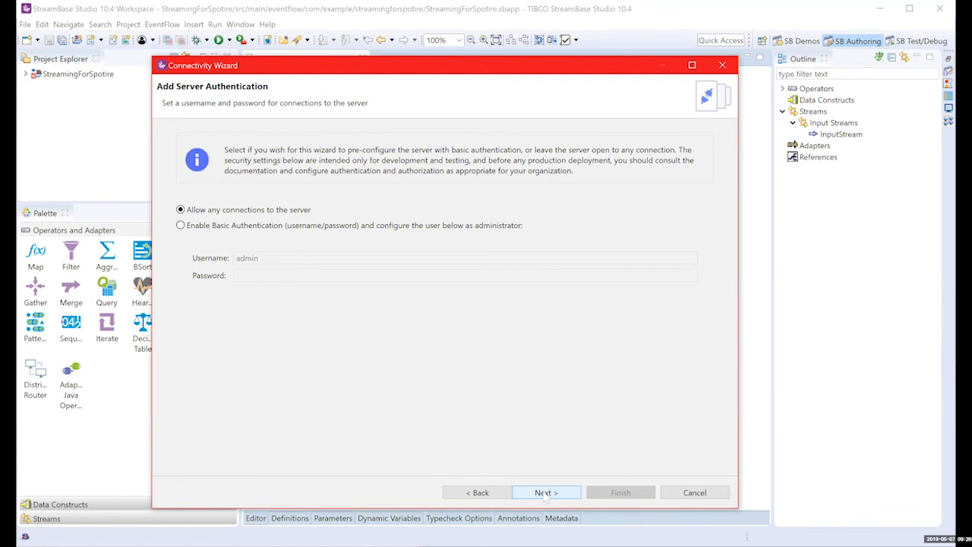
Step: Leave the server open to any connections and name the project 'Demo' on the Summary page
click(545, 492)
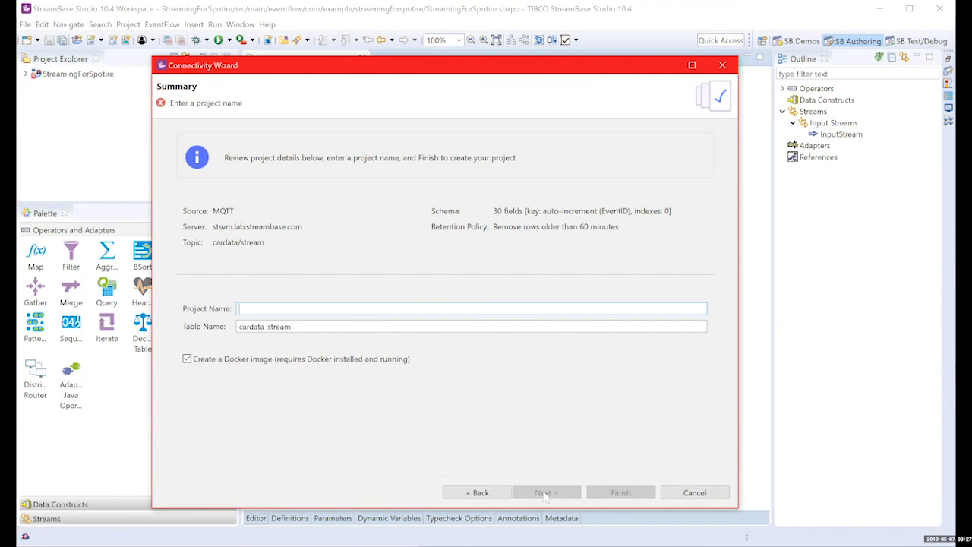
text(Demo)
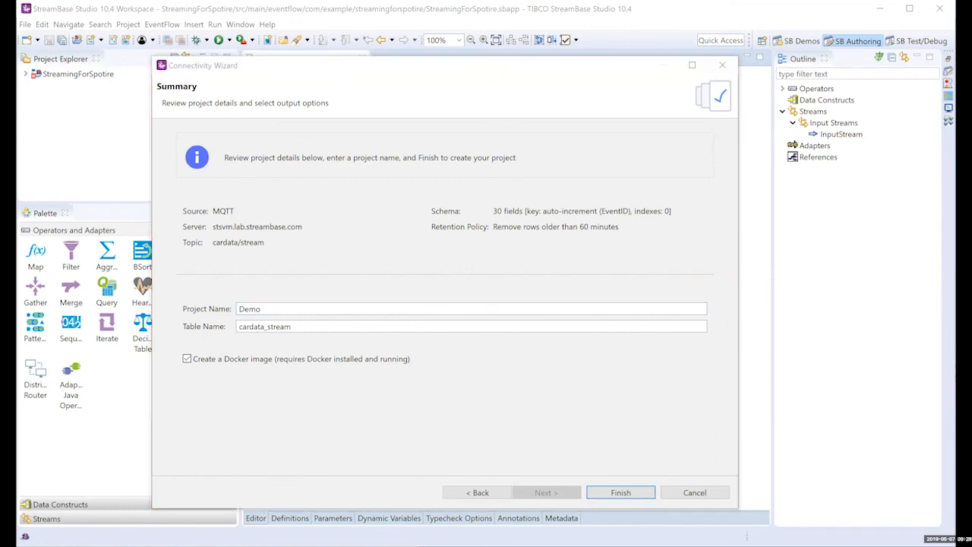
Step: In Spotfire, open a new TIBCO Spotfire Data Streams connection at localhost:10080, then cancel it
key(alt+Tab)
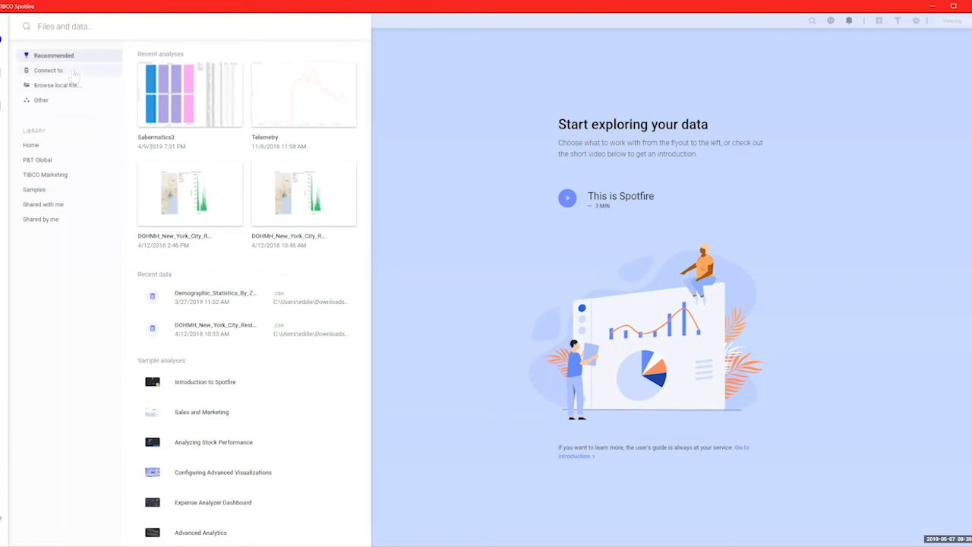
click(75, 74)
scroll(238, 425, down, 5)
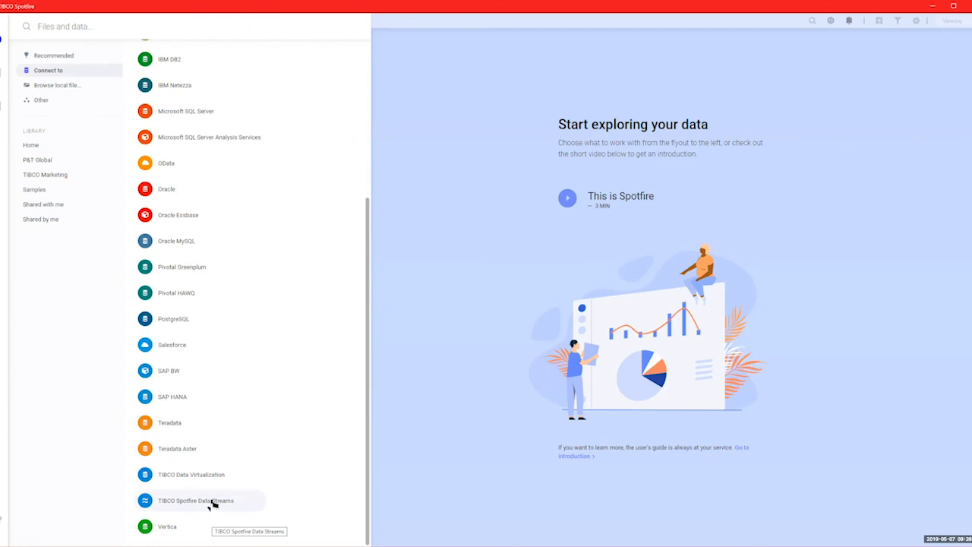
click(213, 504)
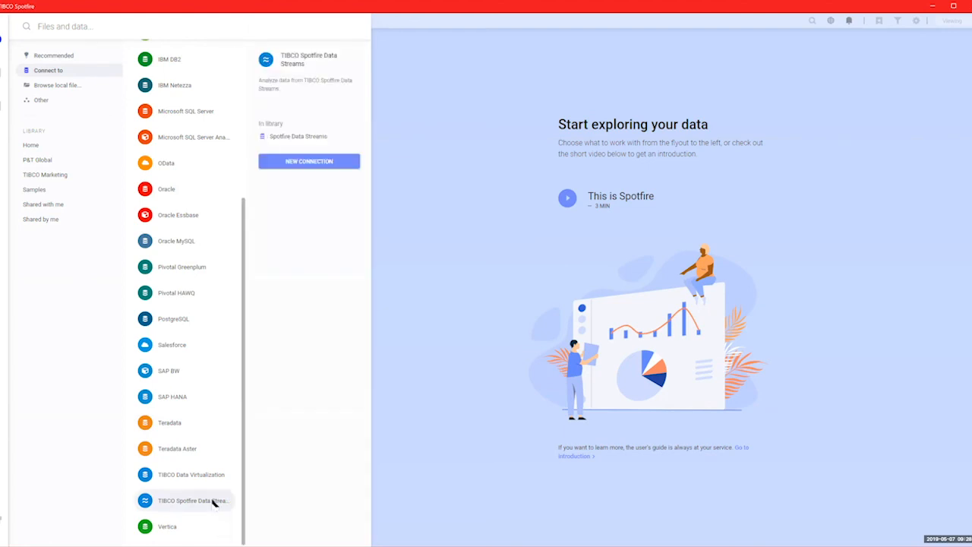
click(303, 165)
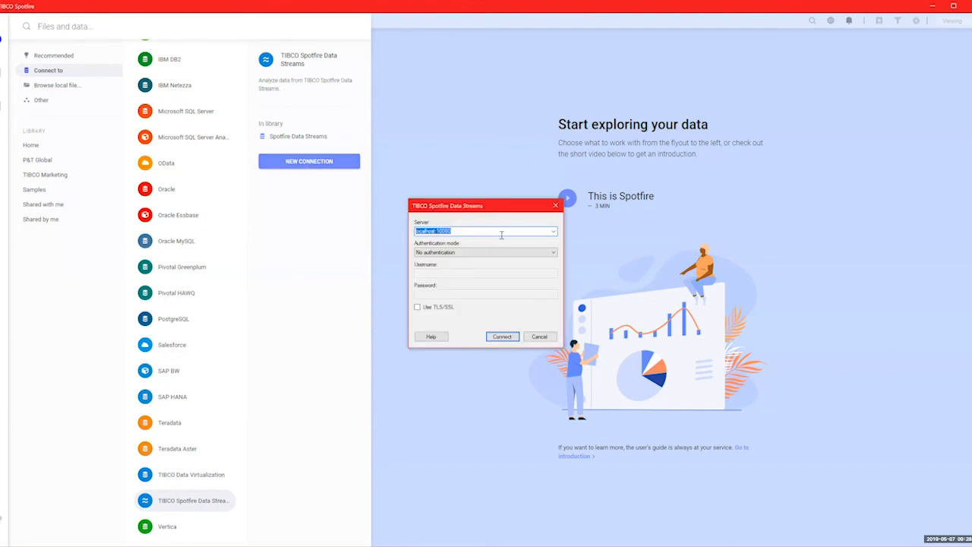
click(540, 338)
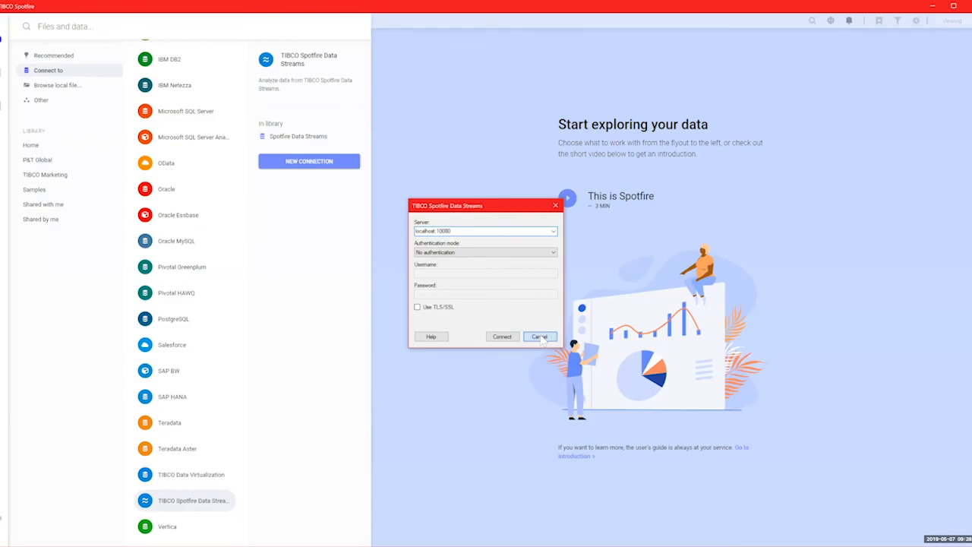